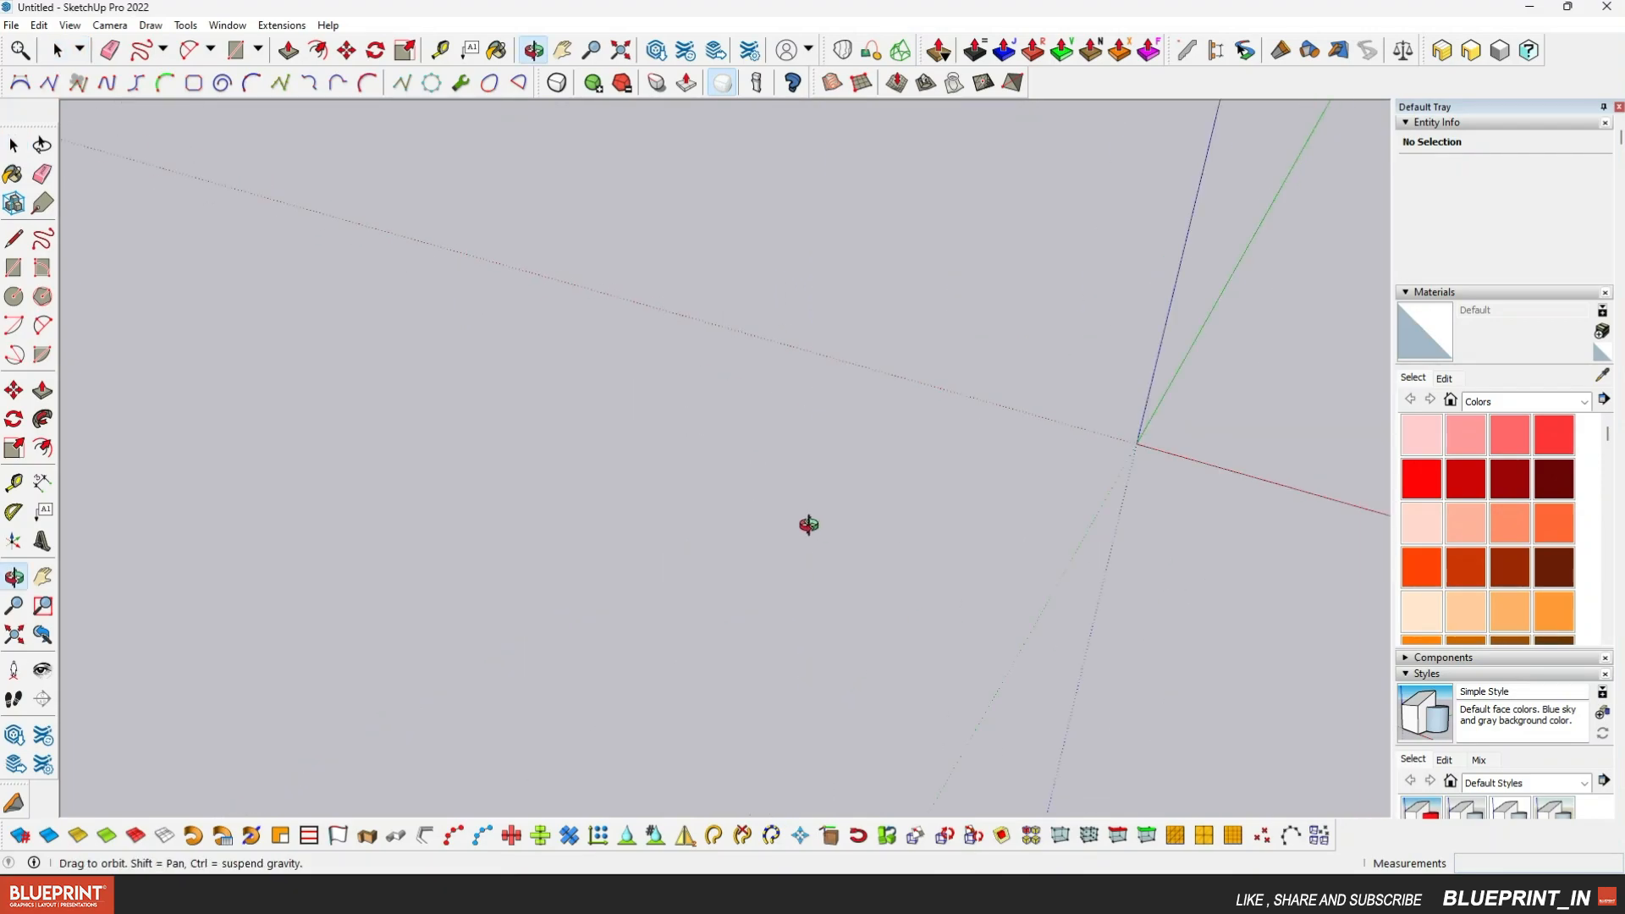
# Draw a three-sided polygon centred on the origin with one vertex on the red axis
pyautogui.click(257, 49)
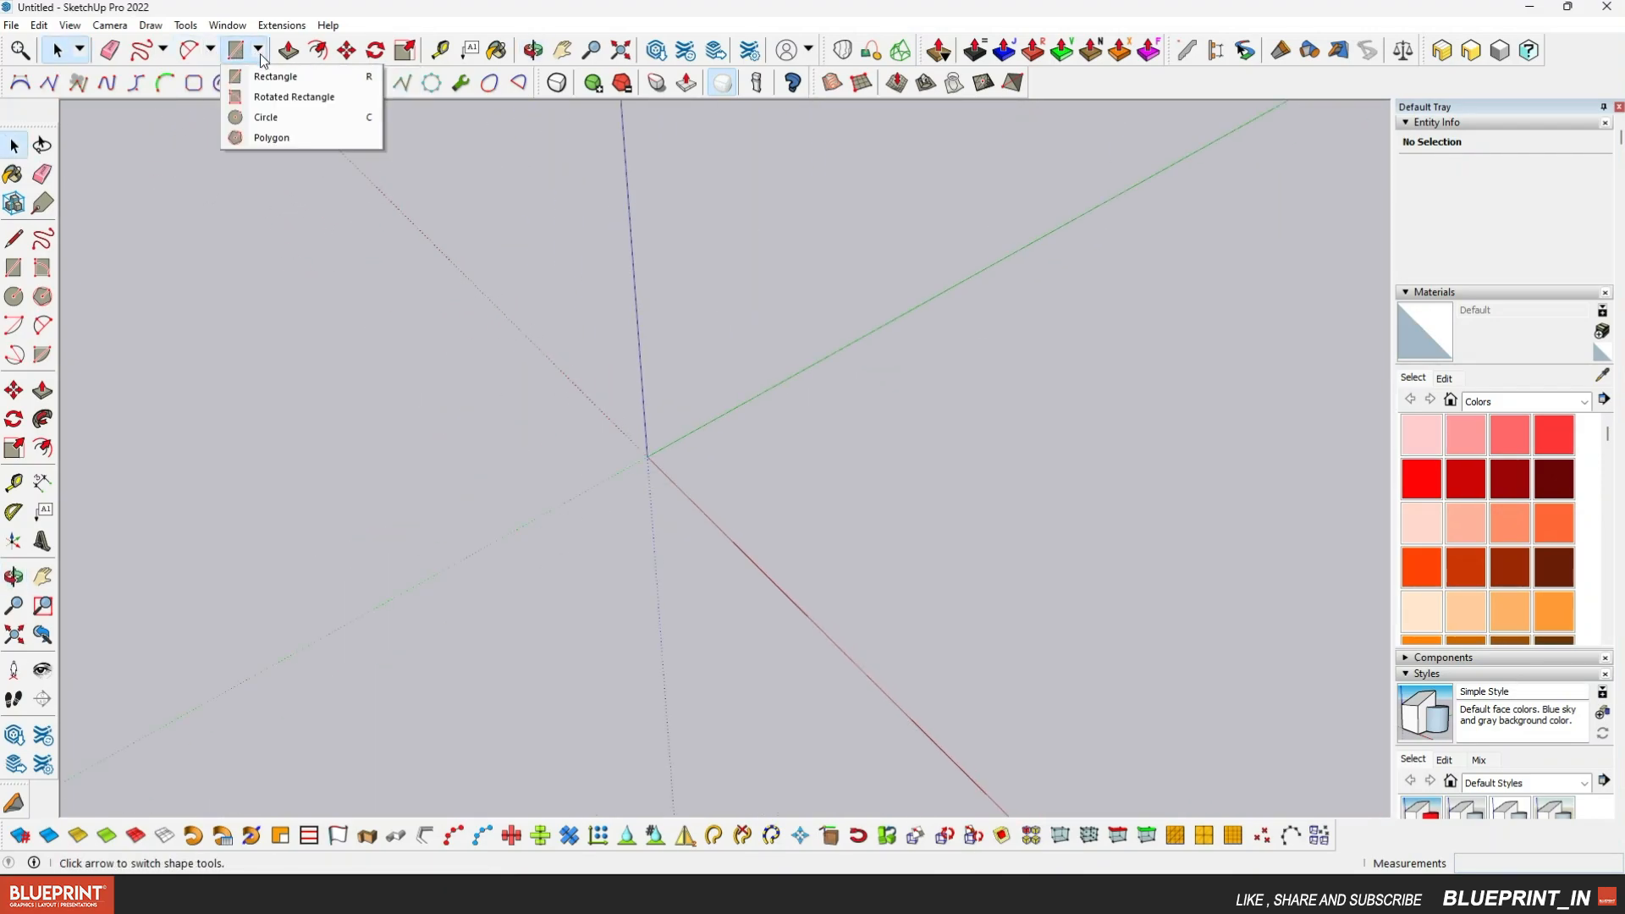
pyautogui.click(279, 134)
pyautogui.click(647, 456)
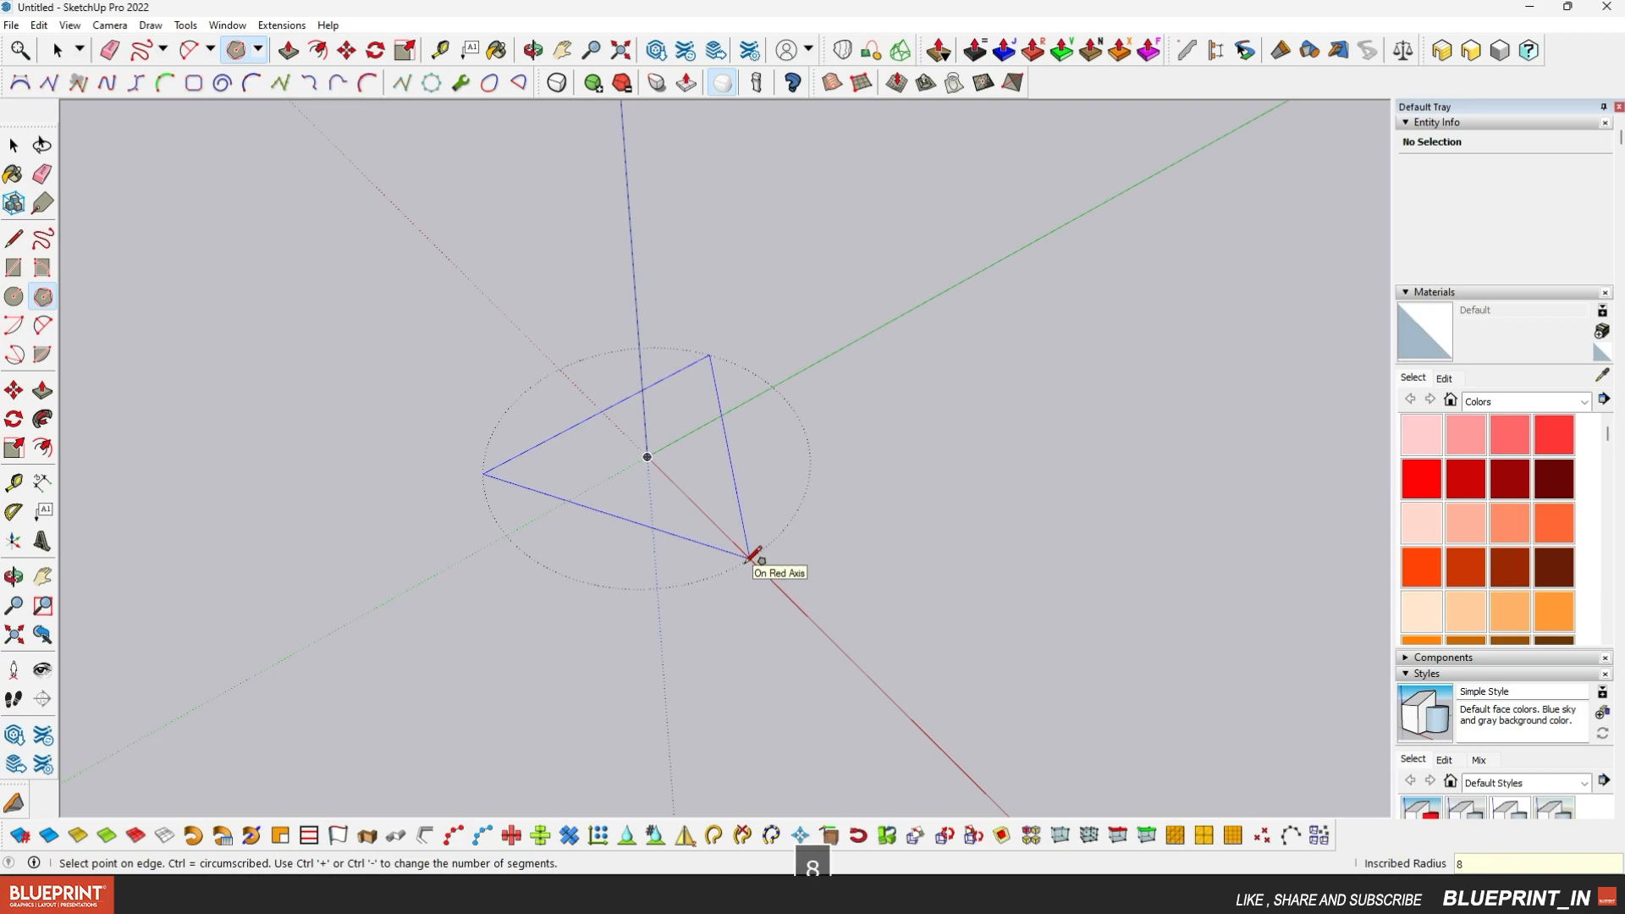
pyautogui.press('Return')
# Draw lines from each triangle vertex through the centre to the midpoint of the opposite side
pyautogui.scroll(-10, 744, 499)
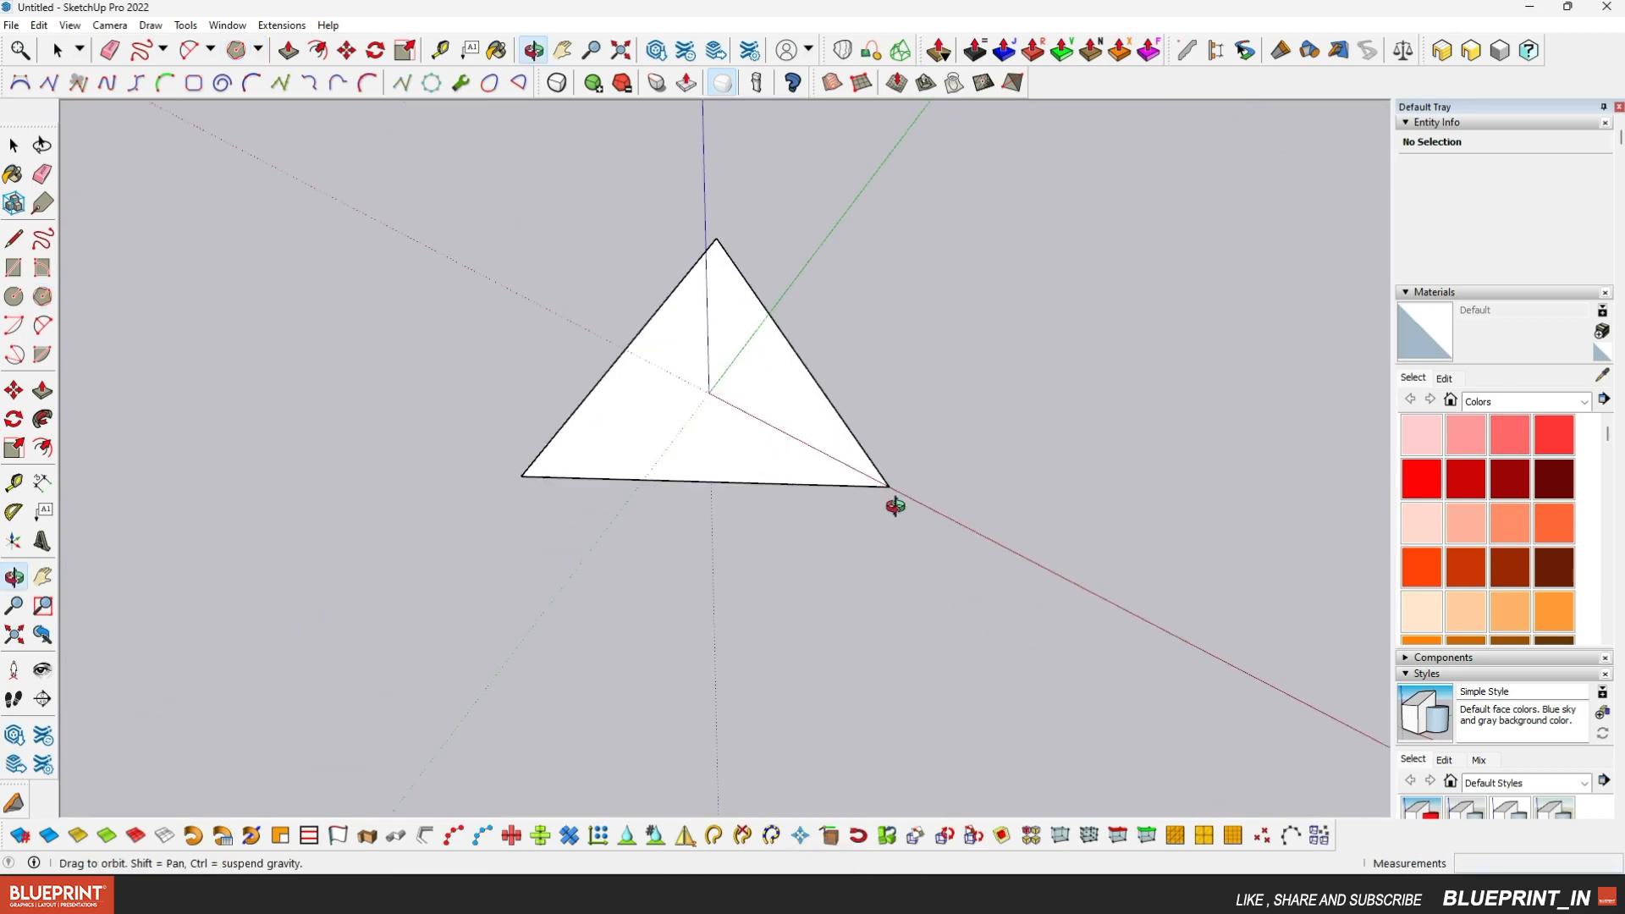
pyautogui.press('l')
pyautogui.hotkey('ctrl', 'z')
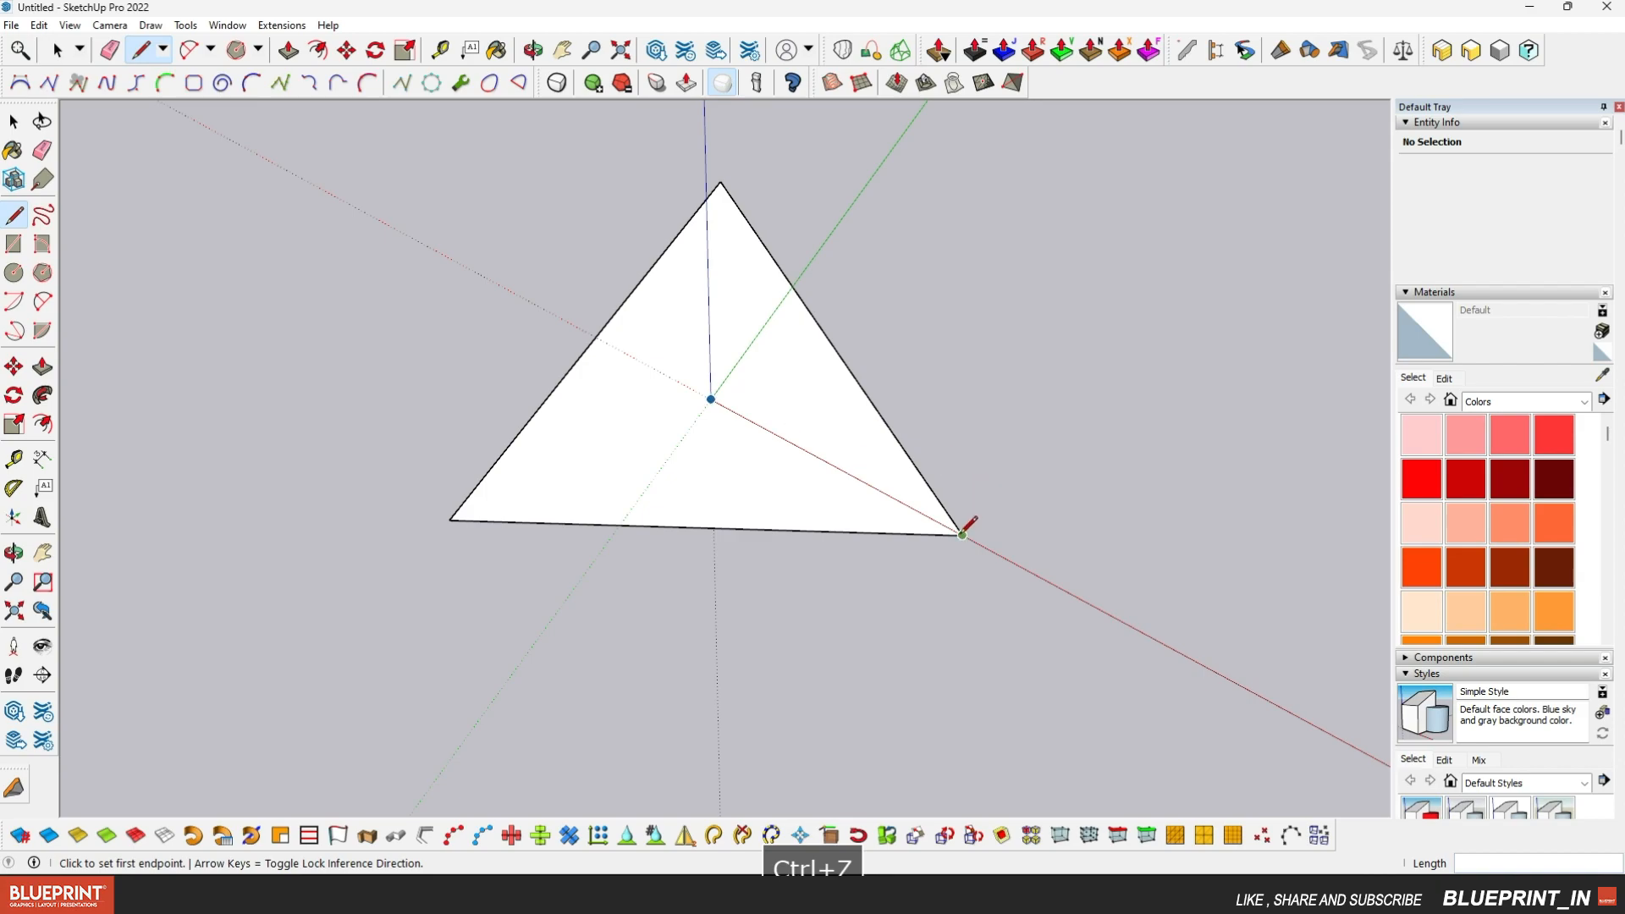
pyautogui.click(962, 534)
pyautogui.click(449, 519)
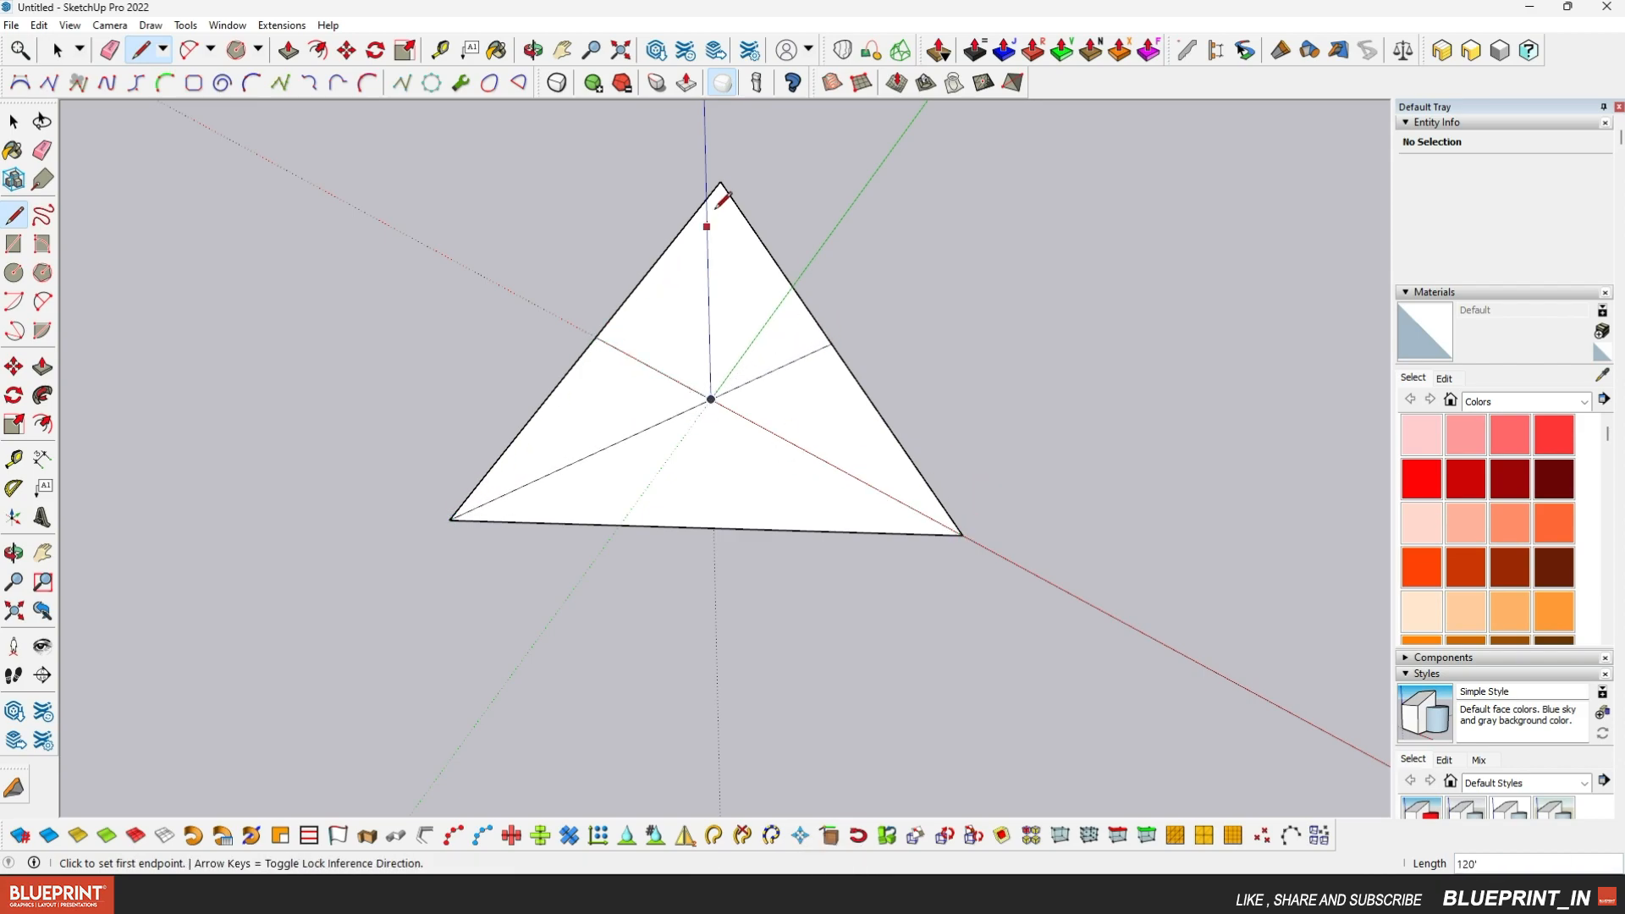
pyautogui.click(705, 527)
pyautogui.moveTo(705, 528); pyautogui.dragTo(771, 339, button='middle')
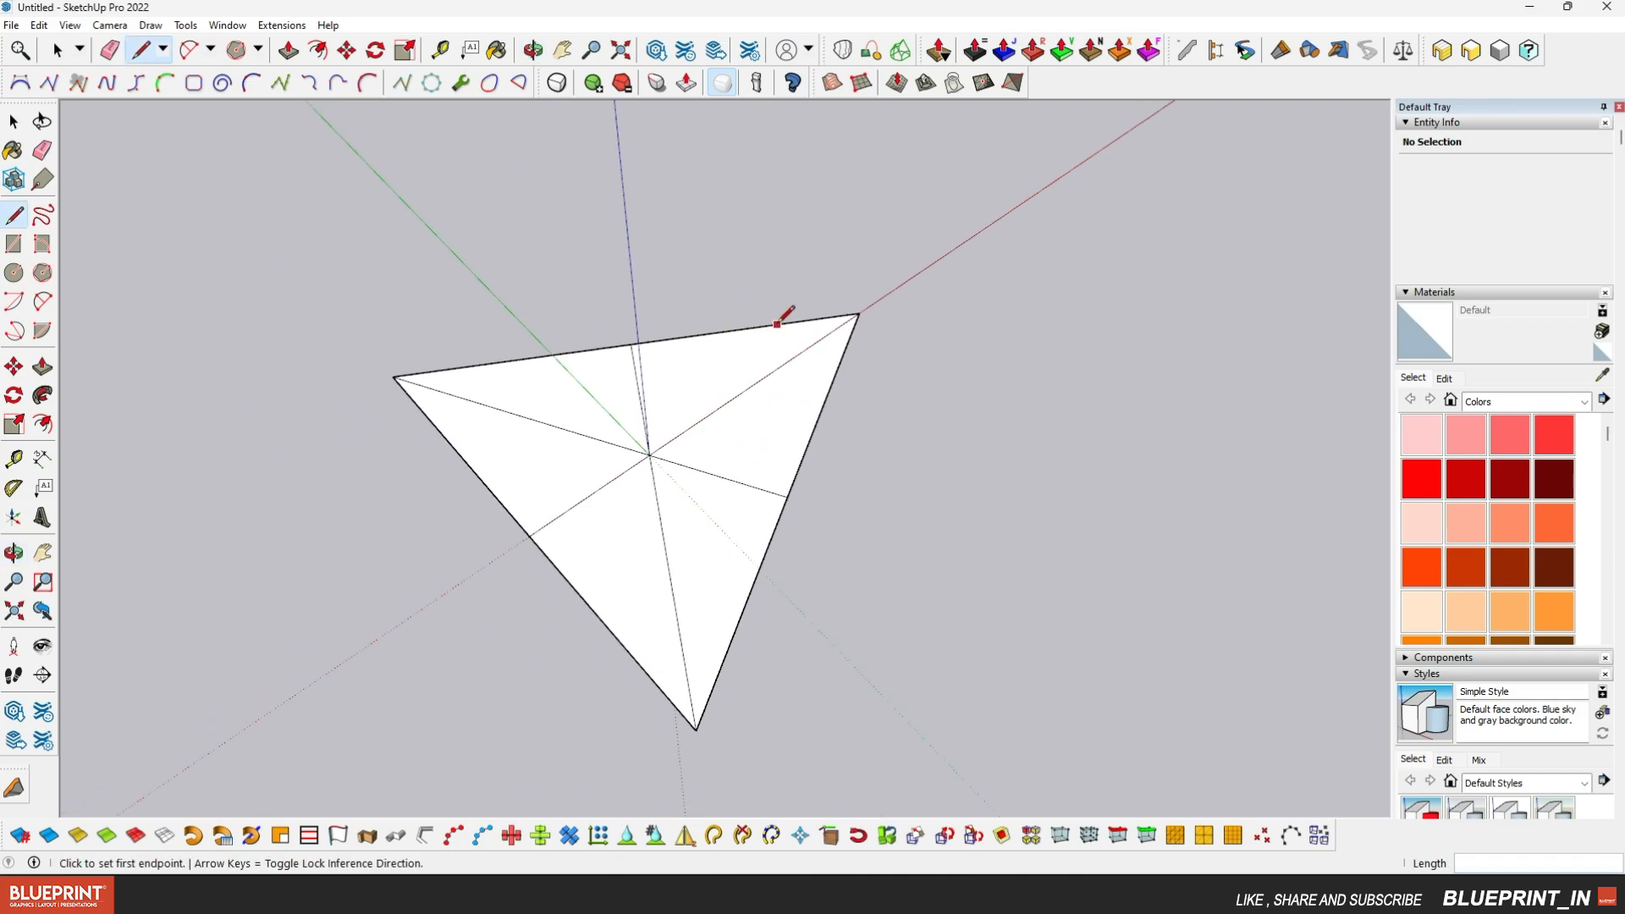
# Draw a cross line about 28' long near the red-axis corner, perpendicular to that corner's median
pyautogui.click(830, 392)
pyautogui.click(772, 333)
pyautogui.moveTo(838, 362)
pyautogui.mouseDown(button='middle')
pyautogui.moveTo(983, 550)
pyautogui.moveTo(888, 490)
pyautogui.mouseUp(button='middle')
# Rotate copies of the corner cross line about the triangle's centre at 120° to the other two corners
pyautogui.click(13, 121)
pyautogui.scroll(3, 596, 347)
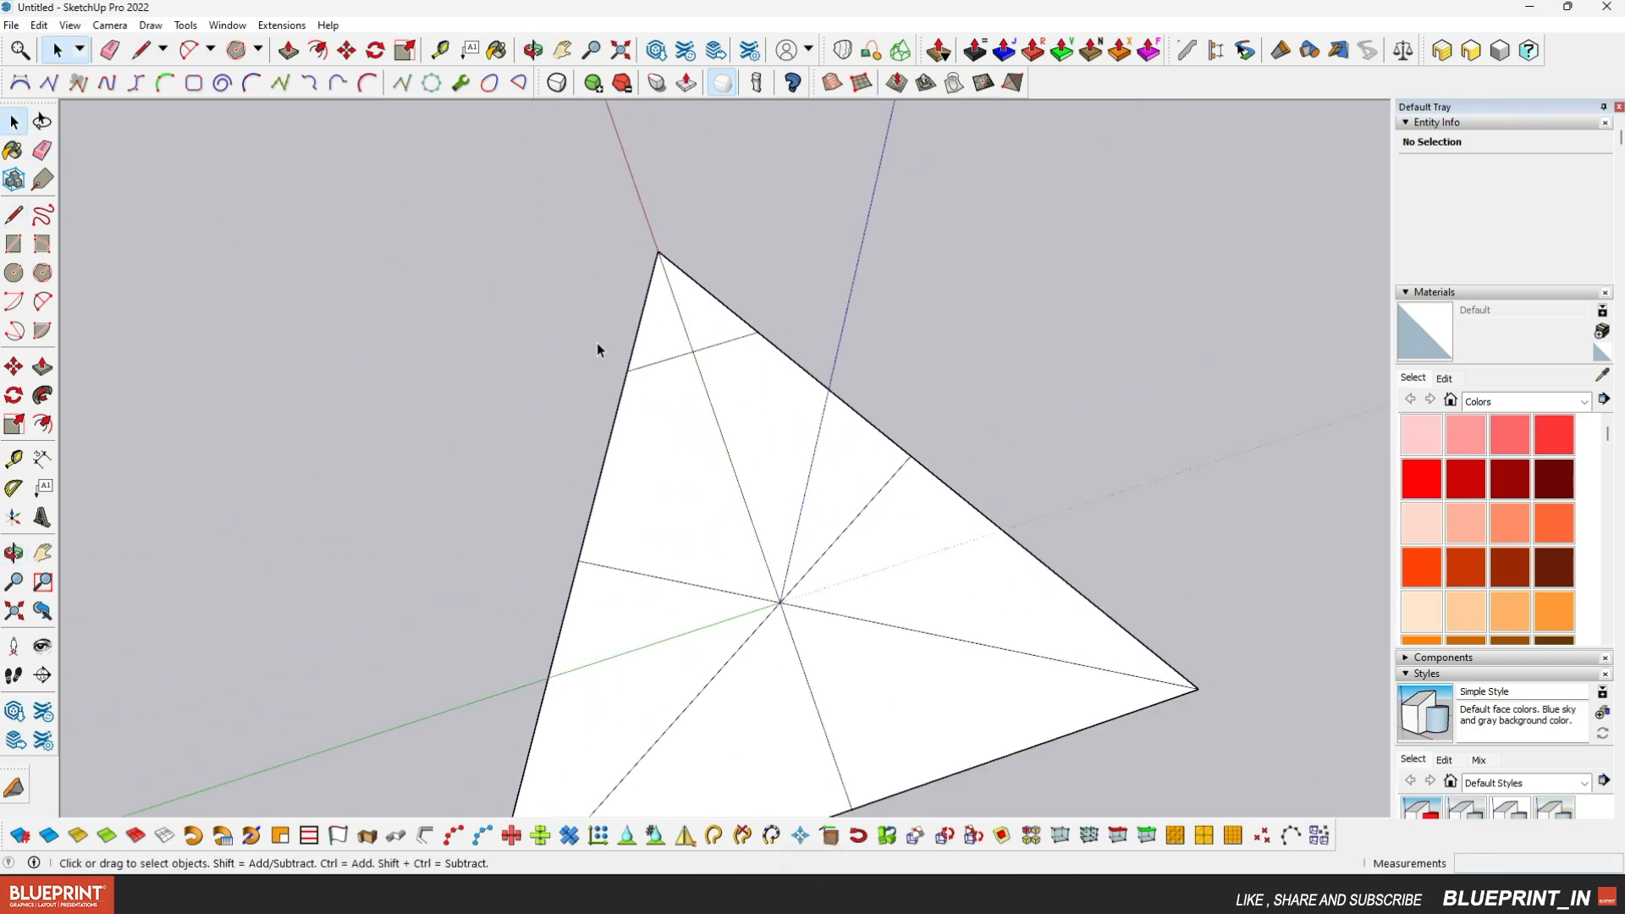
pyautogui.keyDown('shift'); pyautogui.click(712, 349); pyautogui.keyUp('shift')
pyautogui.press('q')
pyautogui.click(694, 357)
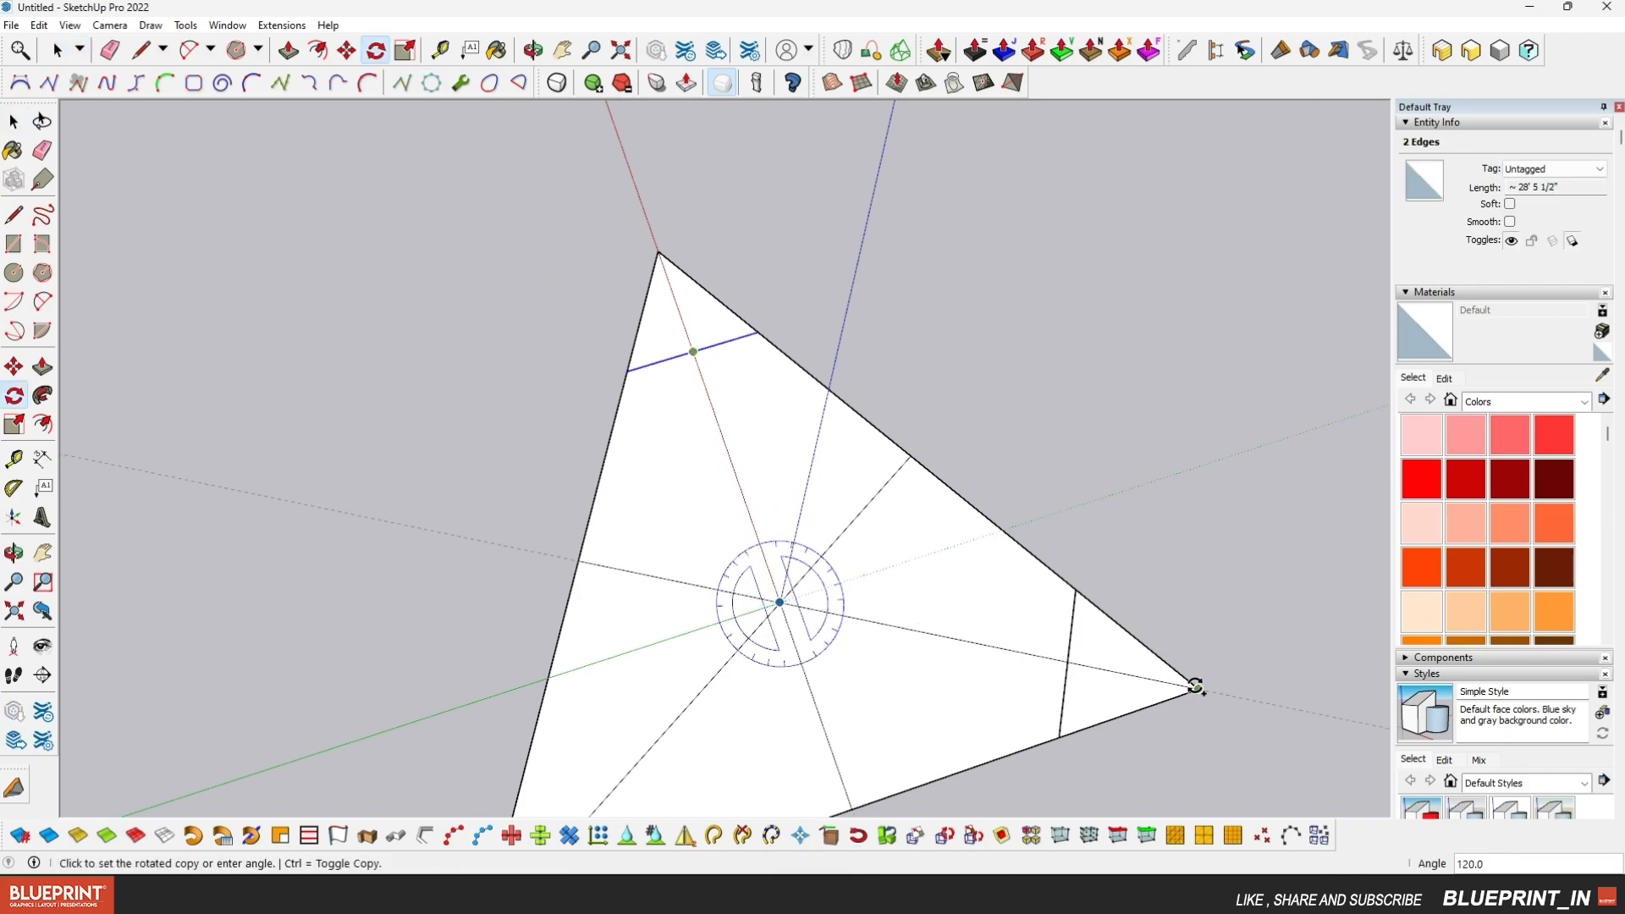
pyautogui.click(1197, 674)
pyautogui.scroll(-2, 786, 558)
pyautogui.click(802, 550)
pyautogui.click(1133, 616)
pyautogui.click(576, 804)
# Draw lines from the cross lines' ends inward, parallel to the medians, to outline three equal arms
pyautogui.moveTo(663, 609); pyautogui.dragTo(306, 280, button='middle')
pyautogui.press('l')
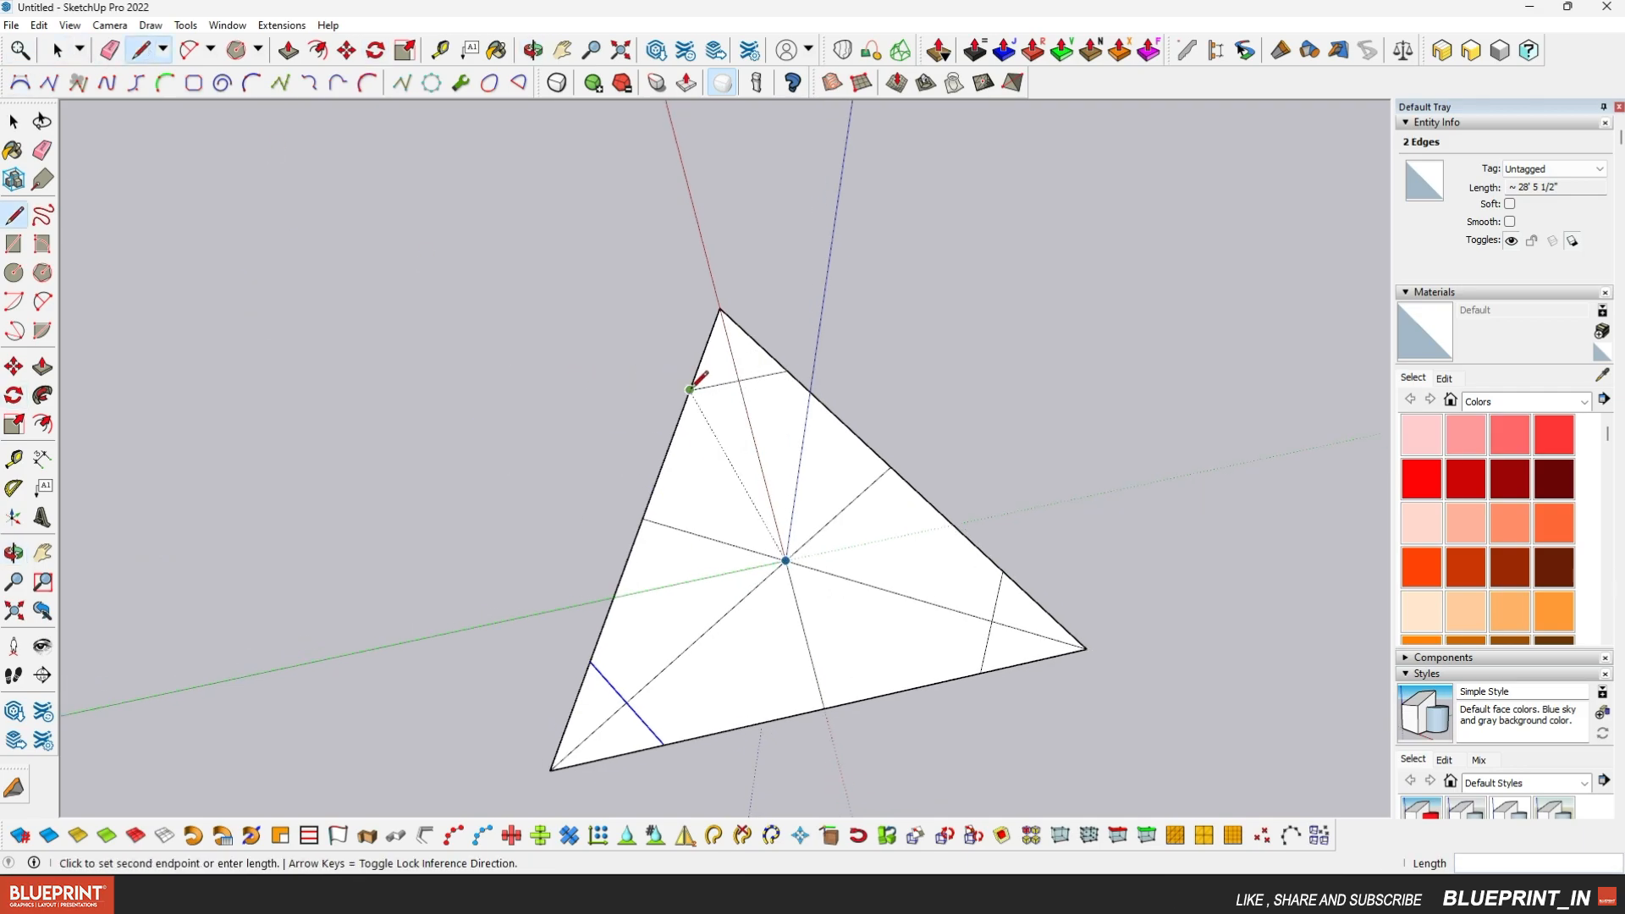
pyautogui.moveTo(646, 615); pyautogui.dragTo(974, 660, button='middle')
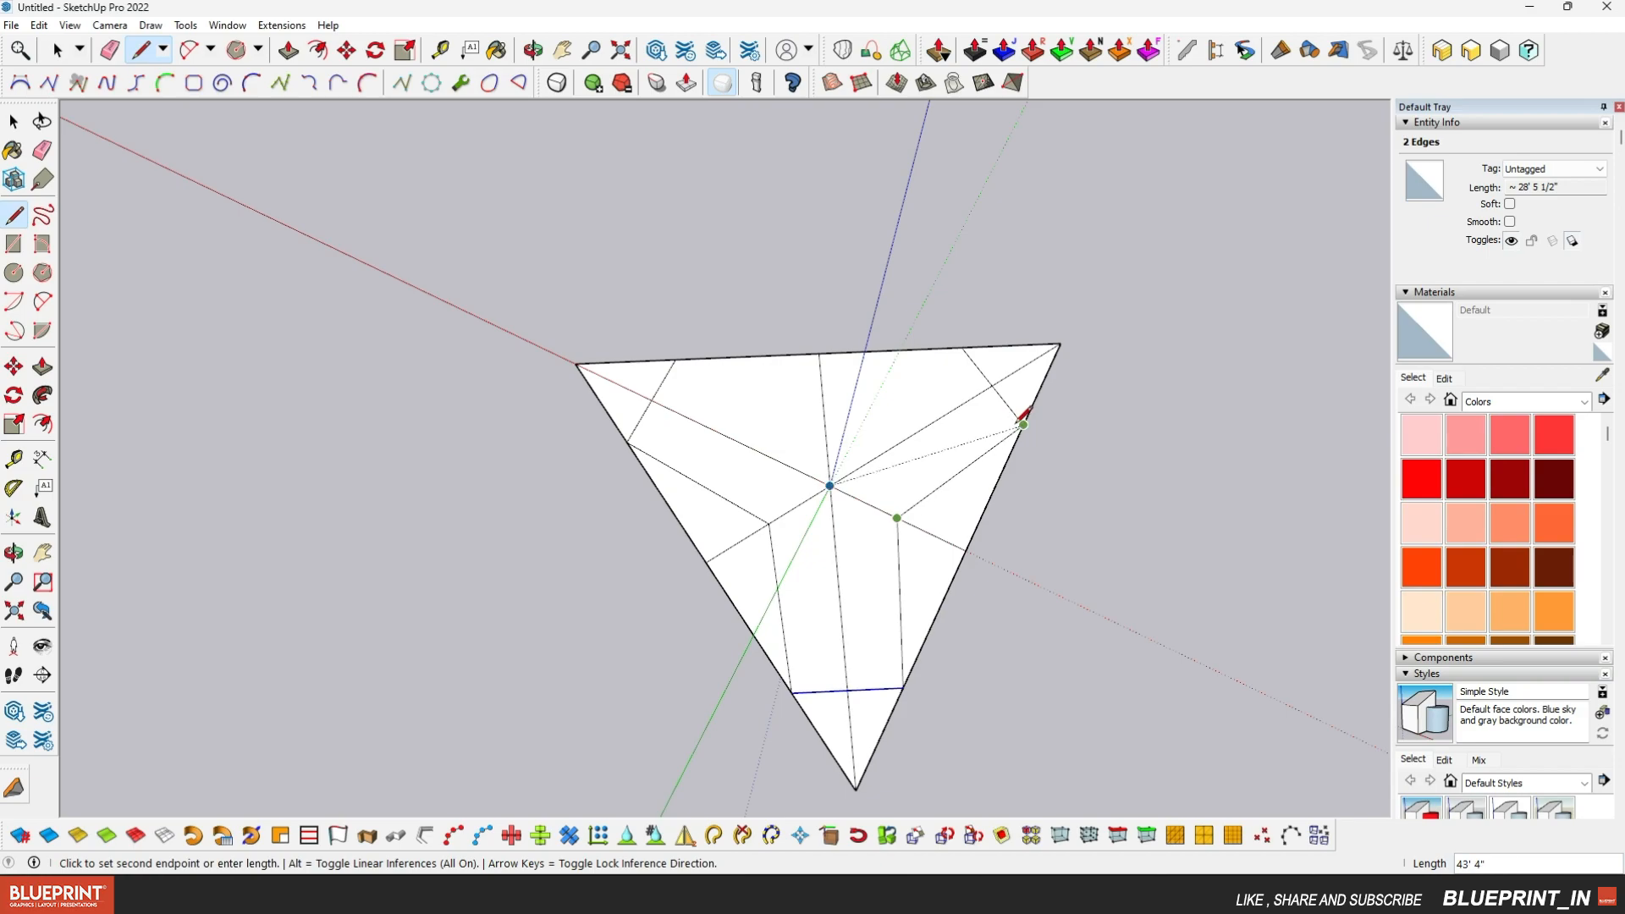
pyautogui.moveTo(683, 354)
pyautogui.mouseDown(button='middle')
pyautogui.moveTo(754, 446)
pyautogui.moveTo(663, 490)
pyautogui.mouseUp(button='middle')
pyautogui.hotkey('ctrl', 'z')
# Erase the triangle's outer edges, corner tips and leftover lines outside the three-armed outline
pyautogui.press('e')
pyautogui.click(713, 356)
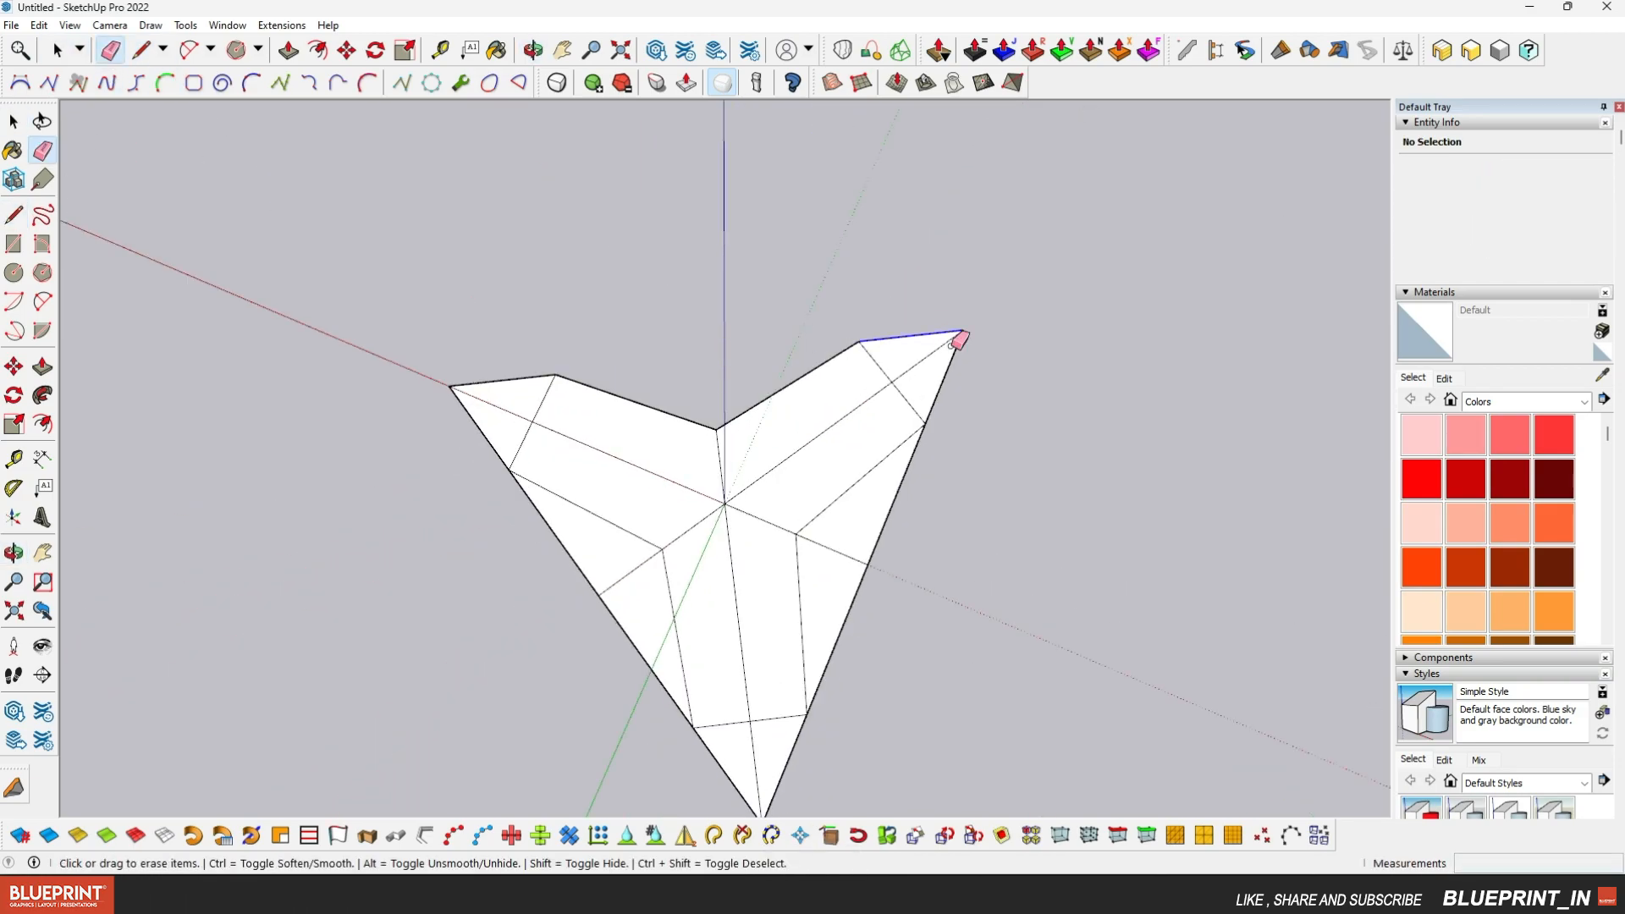
pyautogui.moveTo(941, 338); pyautogui.dragTo(872, 552)
pyautogui.moveTo(682, 731); pyautogui.dragTo(606, 565)
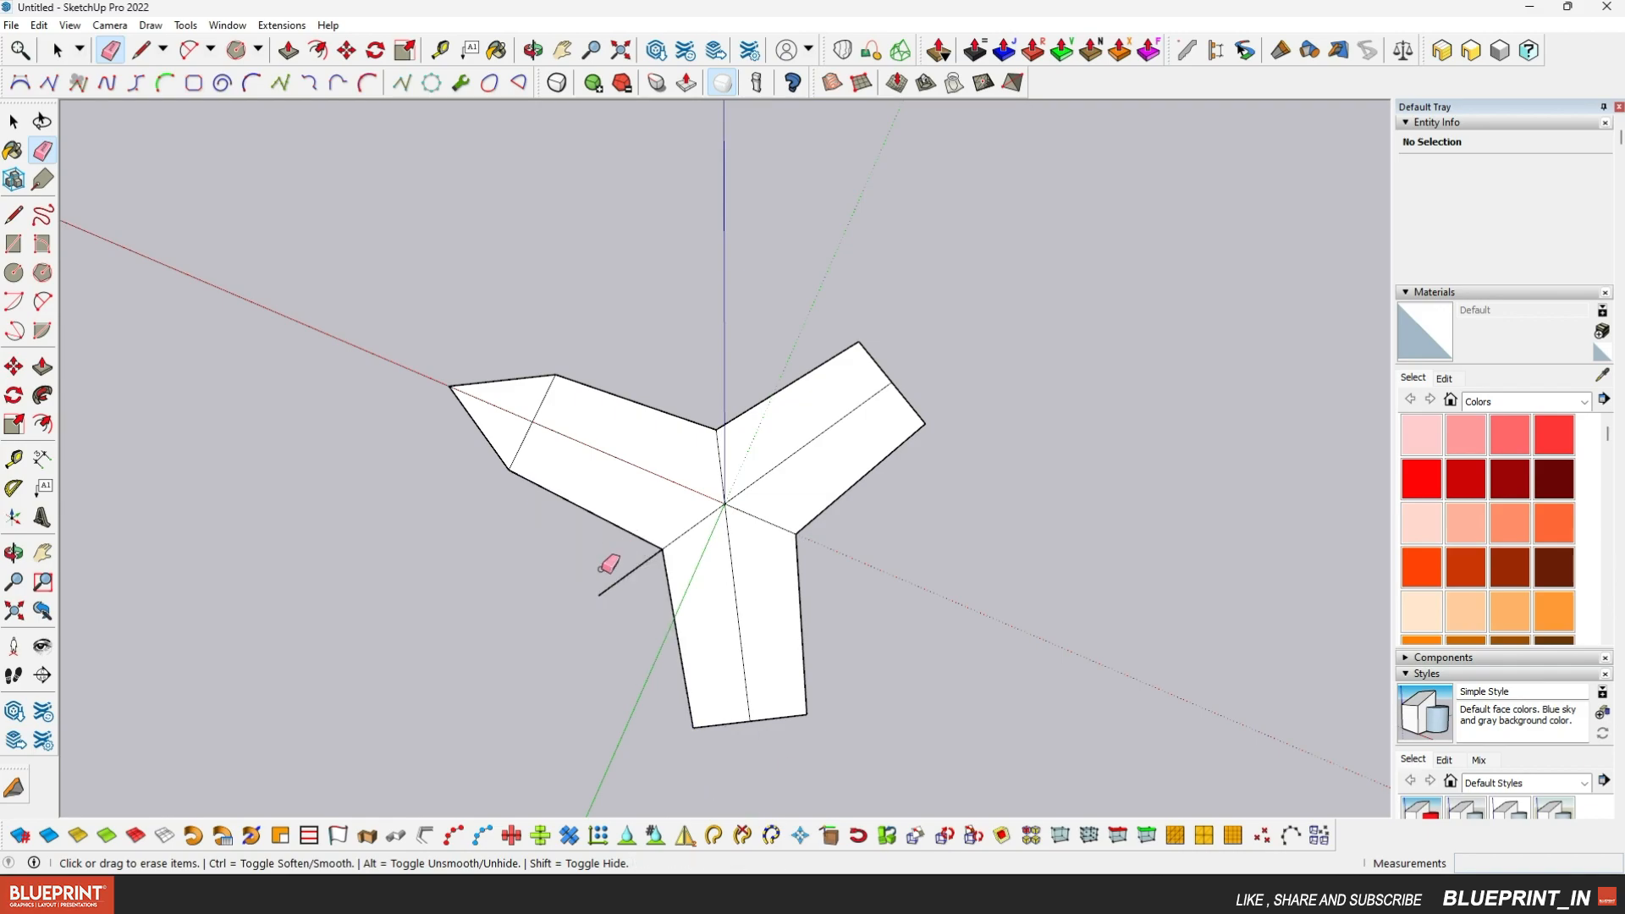
pyautogui.click(499, 376)
pyautogui.moveTo(499, 377)
pyautogui.mouseDown(button='middle')
pyautogui.moveTo(954, 428)
pyautogui.moveTo(643, 322)
pyautogui.mouseUp(button='middle')
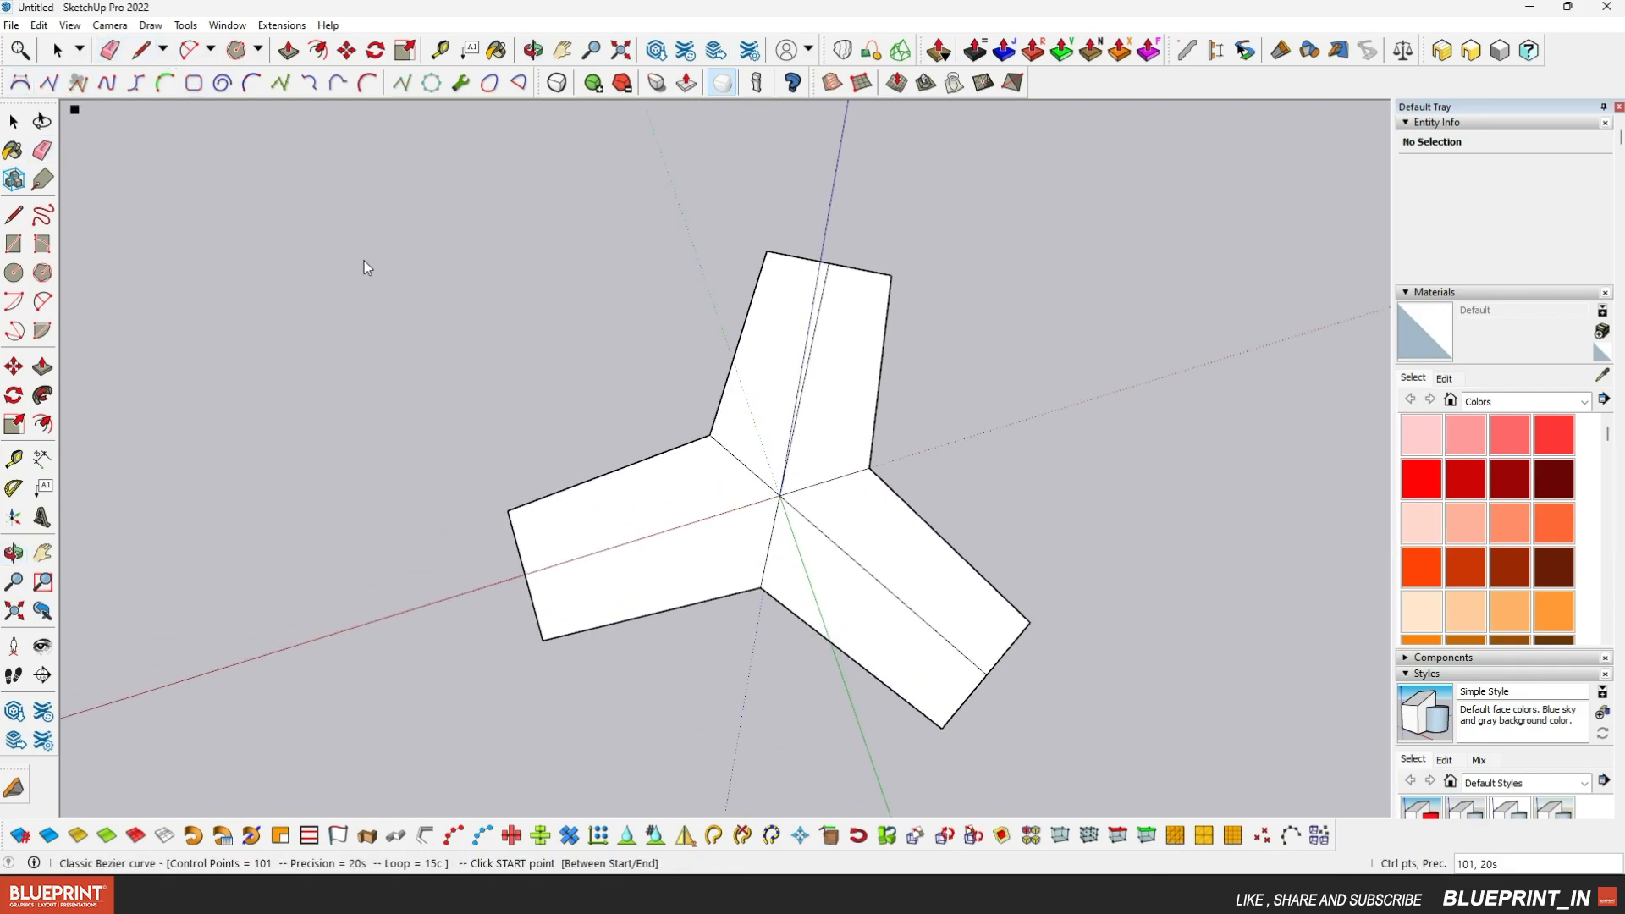
# Round the three inner corners between the arms with Classic Bezier curves
pyautogui.doubleClick(721, 451)
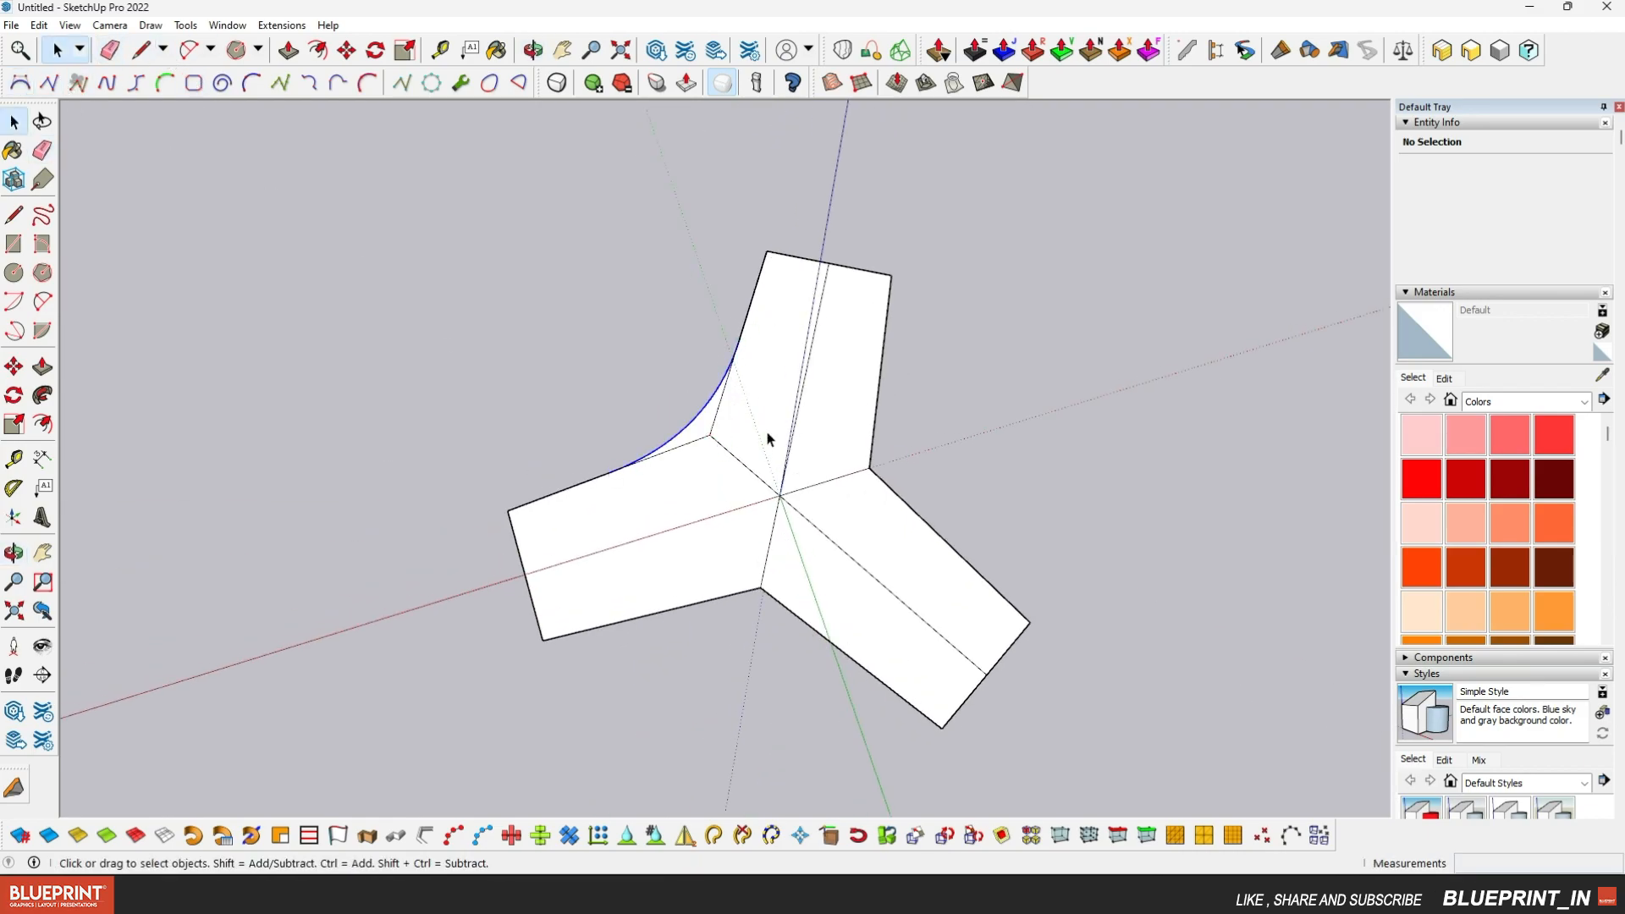
pyautogui.moveTo(765, 439); pyautogui.dragTo(851, 548, button='middle')
pyautogui.click(20, 84)
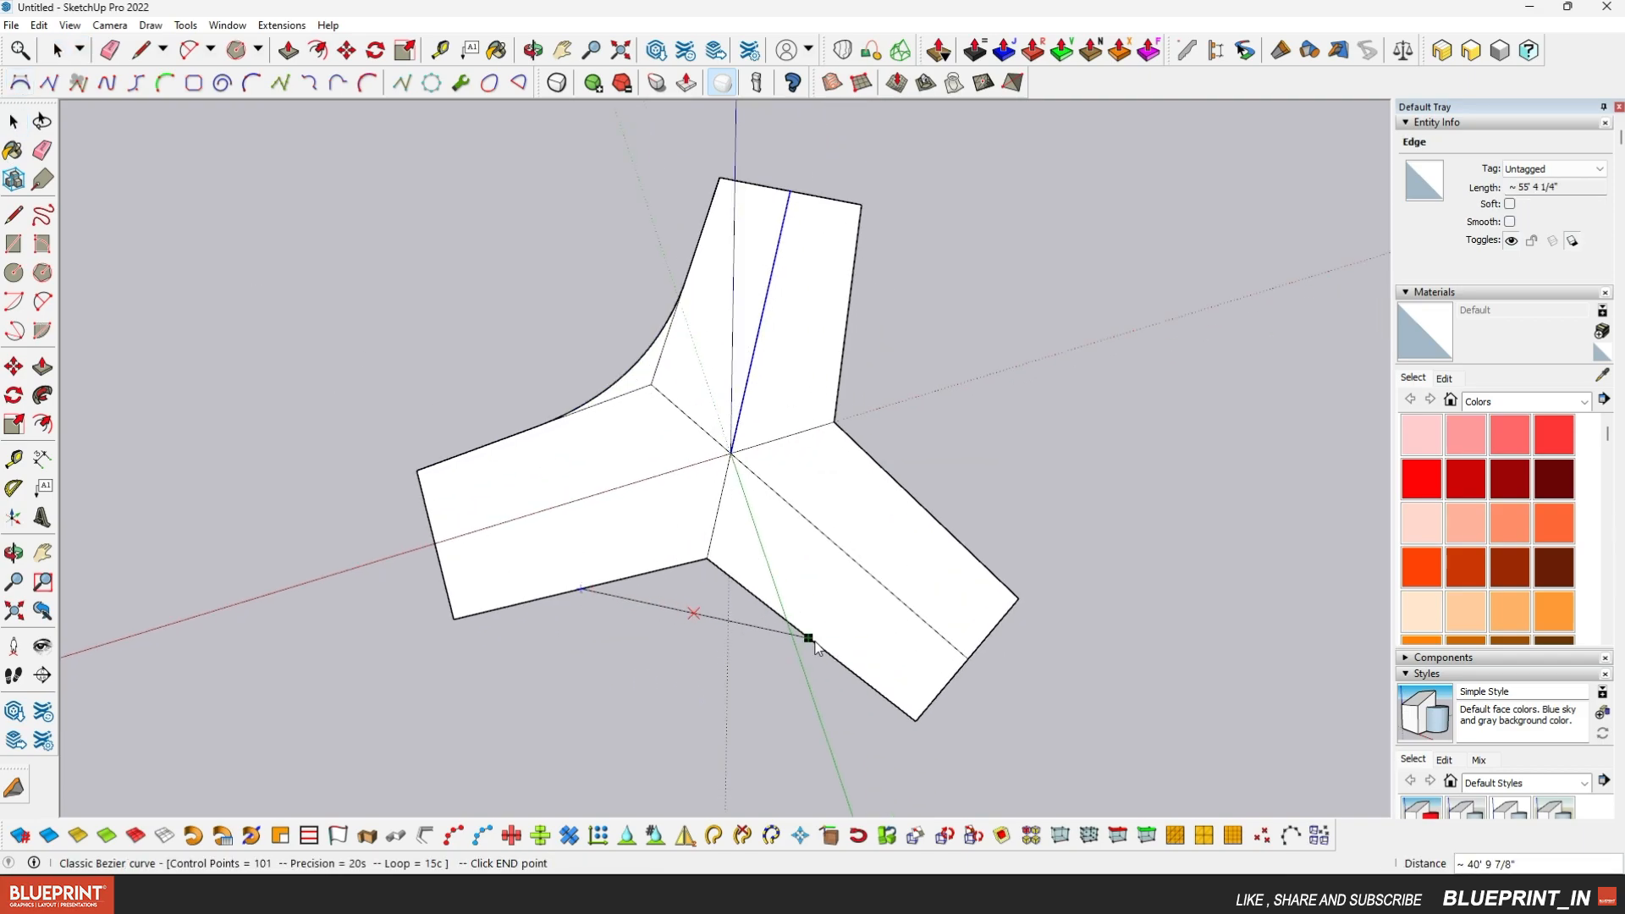
pyautogui.doubleClick(705, 560)
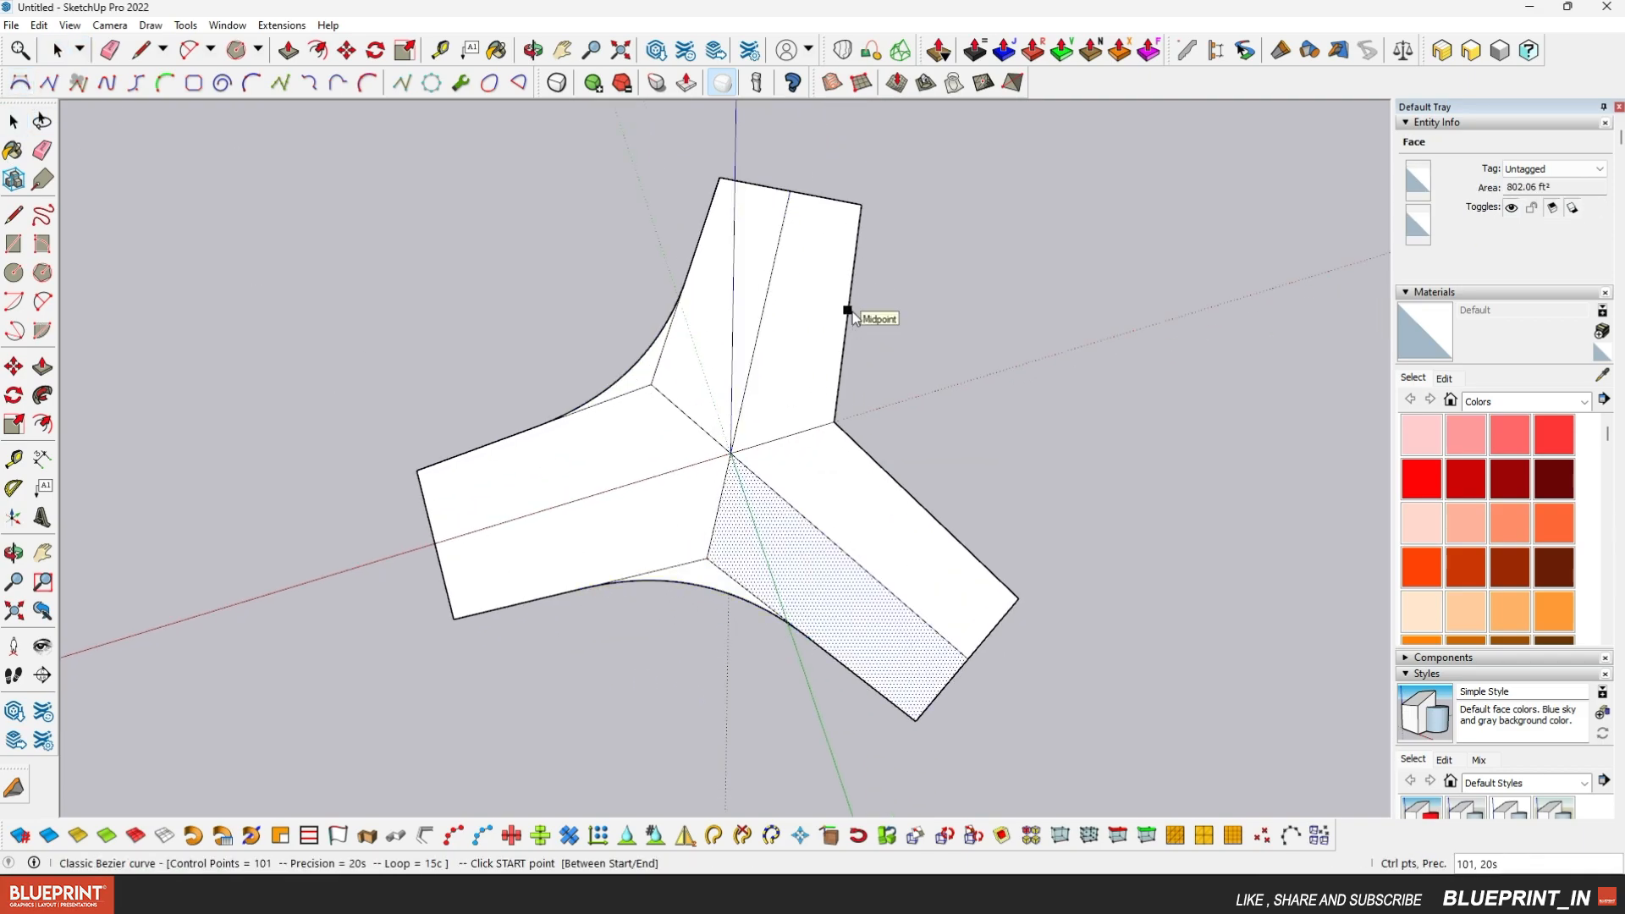
pyautogui.doubleClick(924, 510)
# Copy the entire three-armed shape 300' along the red axis
pyautogui.scroll(-5, 689, 482)
pyautogui.moveTo(689, 482); pyautogui.dragTo(660, 491, button='middle')
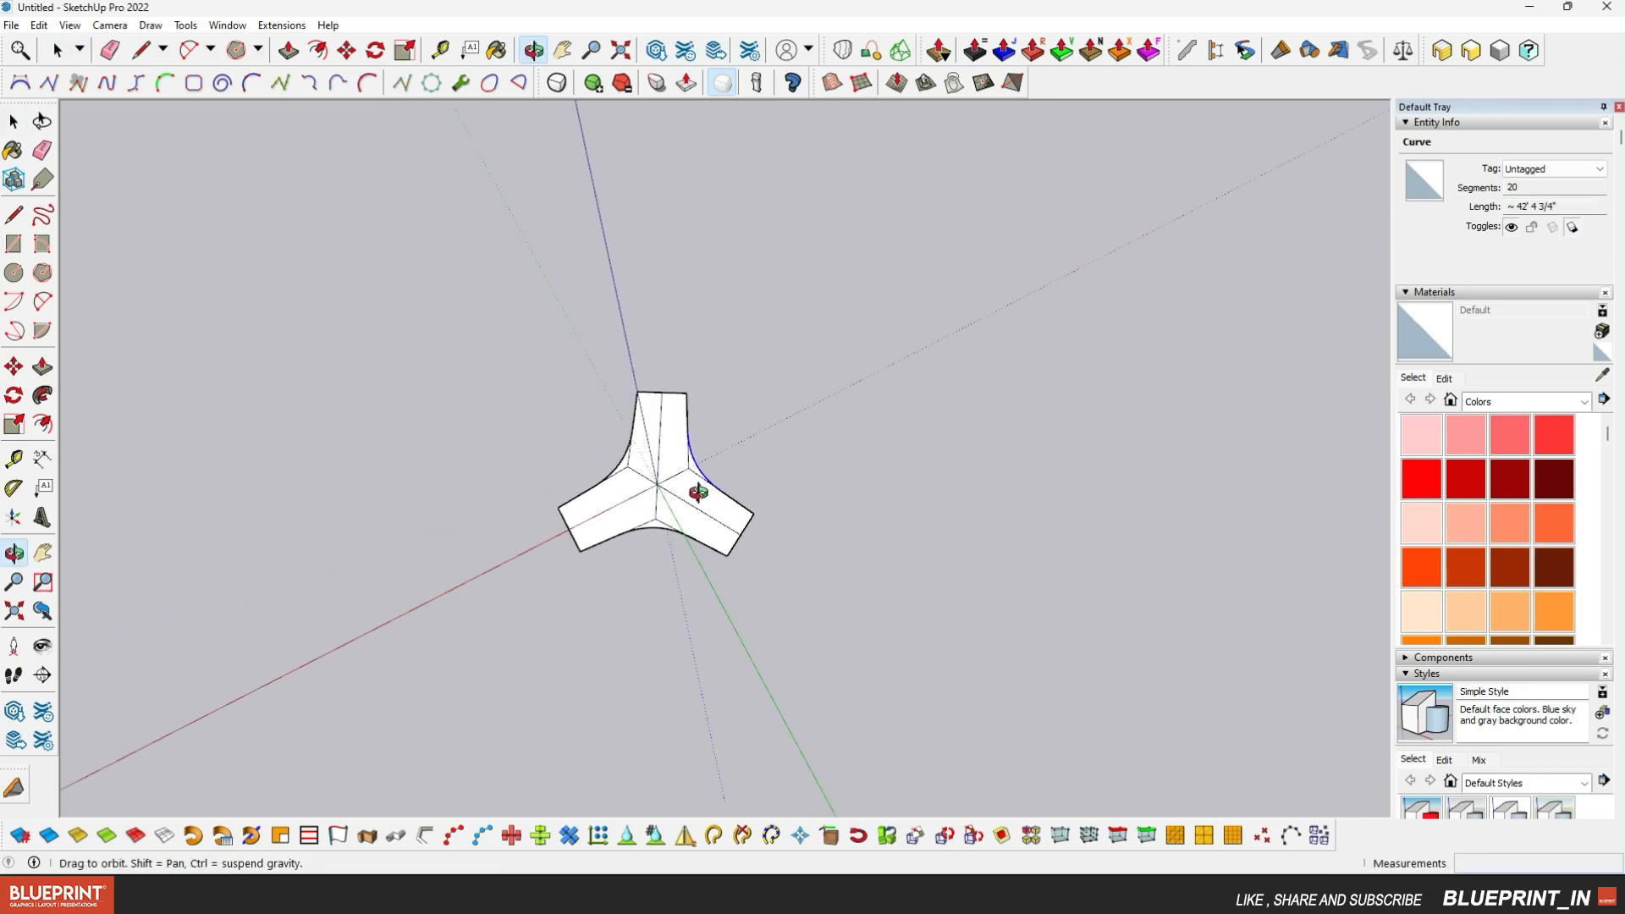
pyautogui.hotkey('ctrl', 'a')
pyautogui.moveTo(557, 398); pyautogui.dragTo(381, 464, button='middle')
pyautogui.press('m')
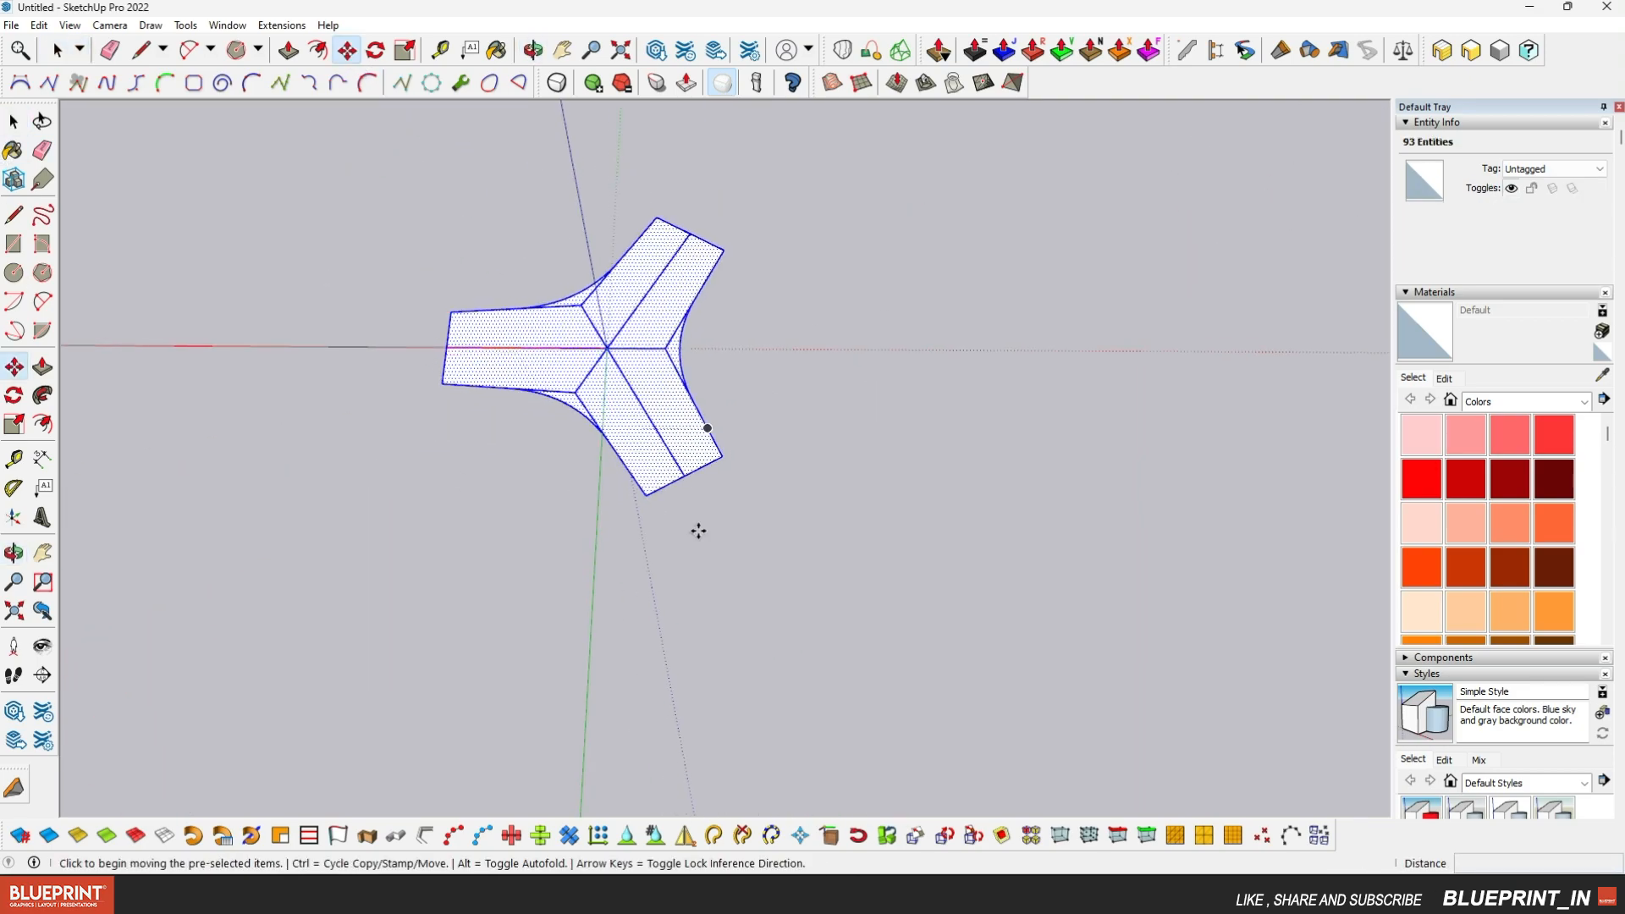
pyautogui.click(646, 495)
pyautogui.press('ctrl')
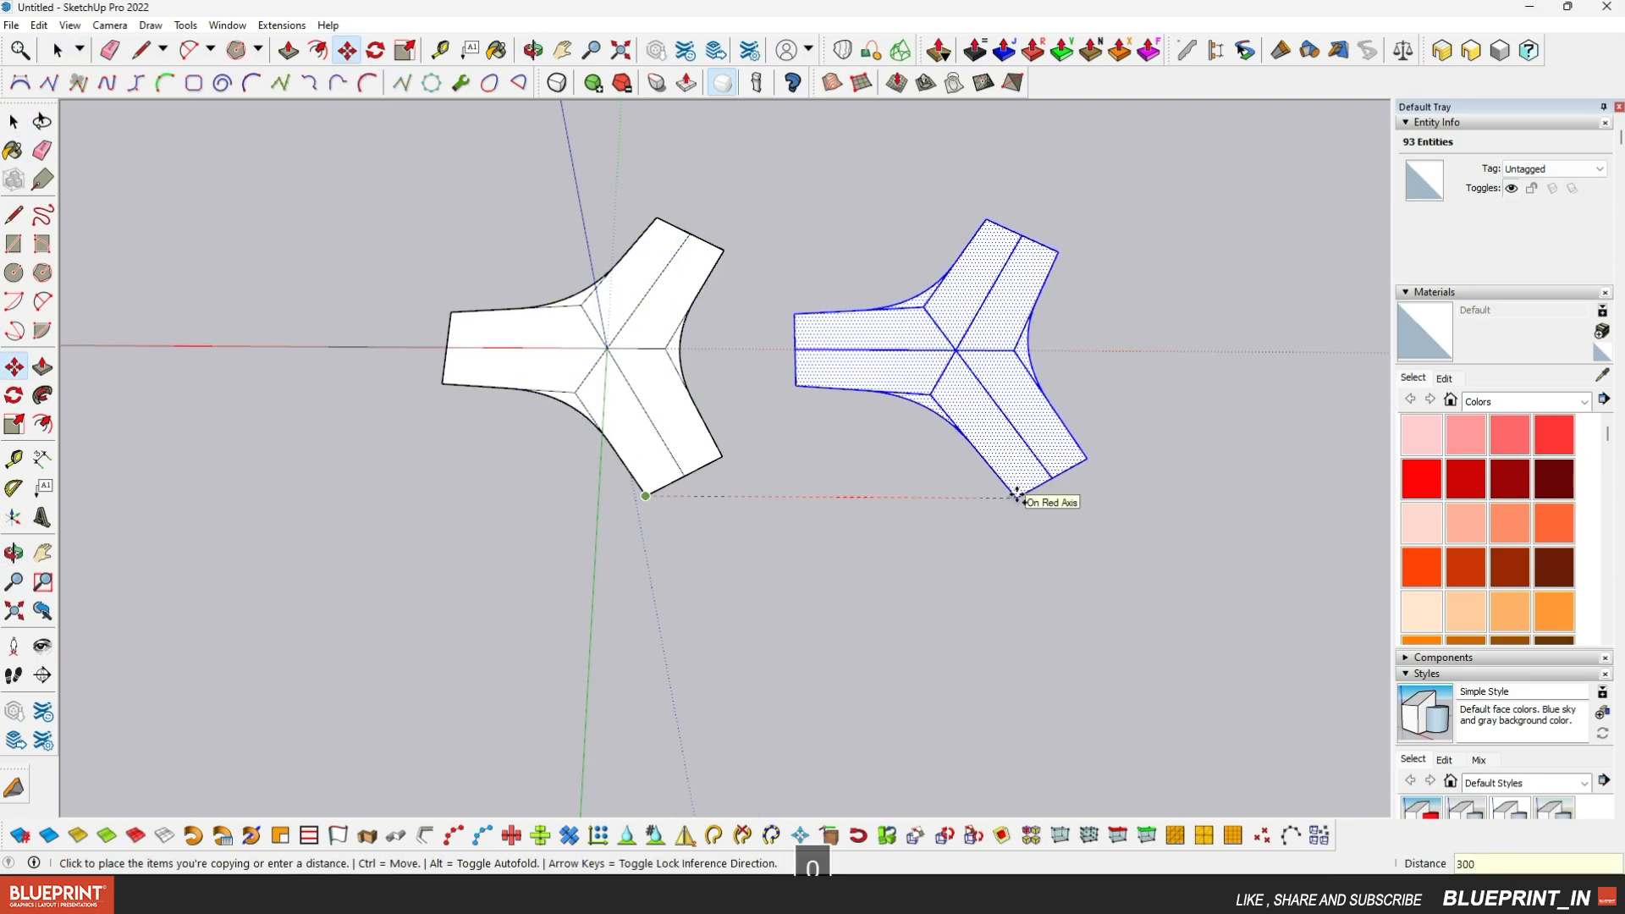
pyautogui.press('Return')
pyautogui.scroll(-3, 1235, 417)
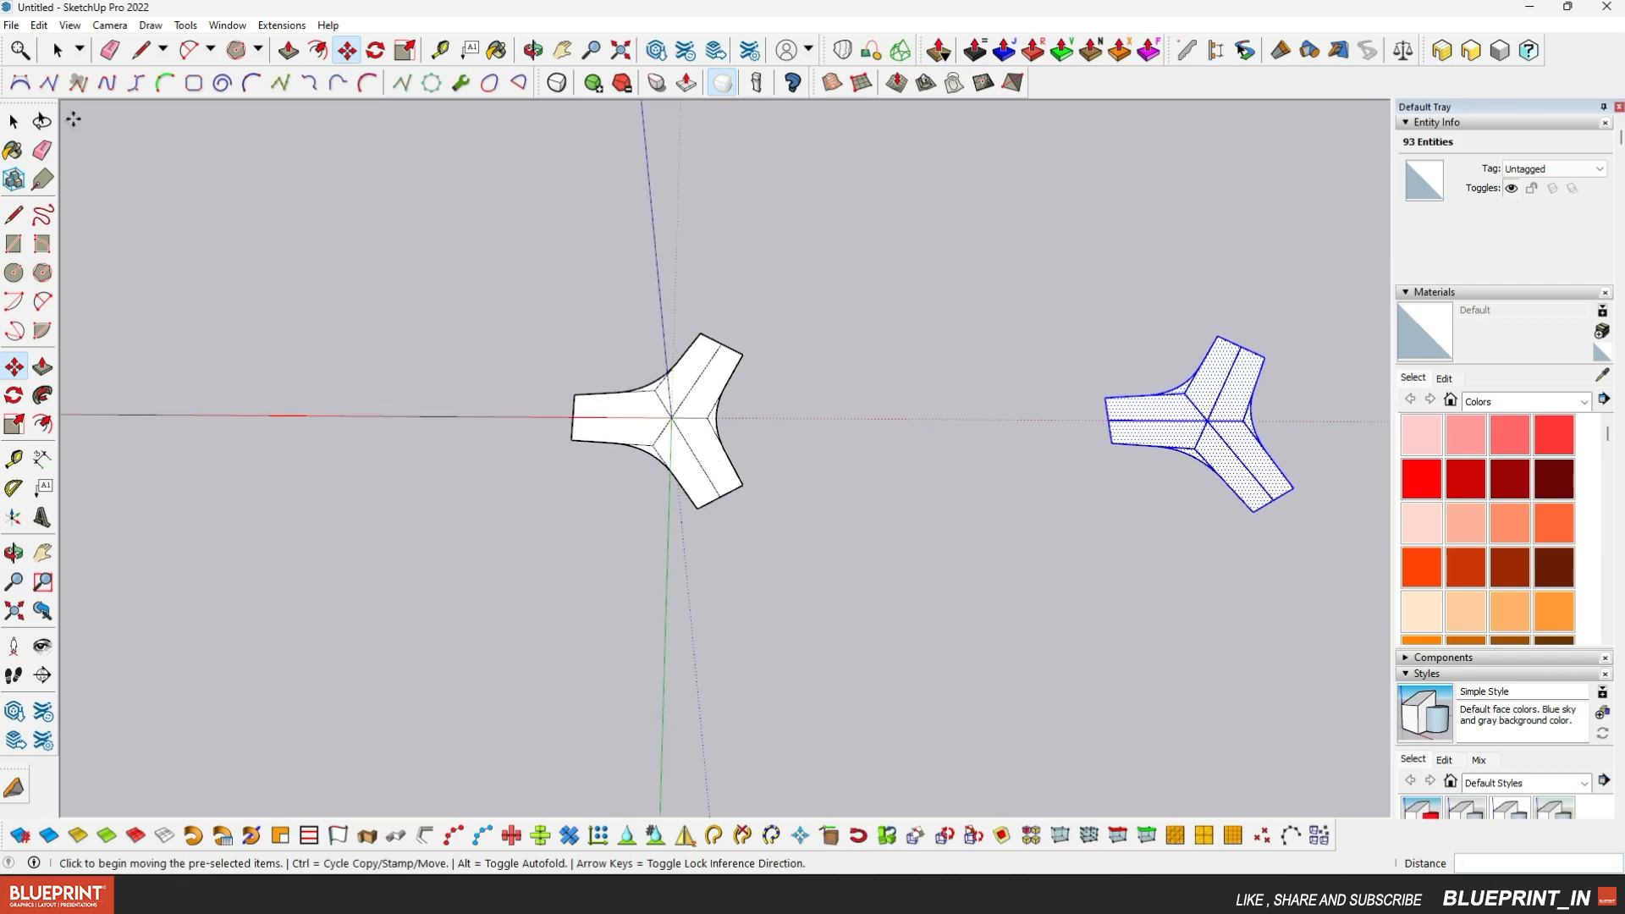
# Select all geometry of the original three-armed shape and make it a group
pyautogui.press('space')
pyautogui.press('Delete')
pyautogui.hotkey('shift', 'z')
pyautogui.tripleClick(733, 443)
pyautogui.rightClick(729, 363)
pyautogui.click(787, 513)
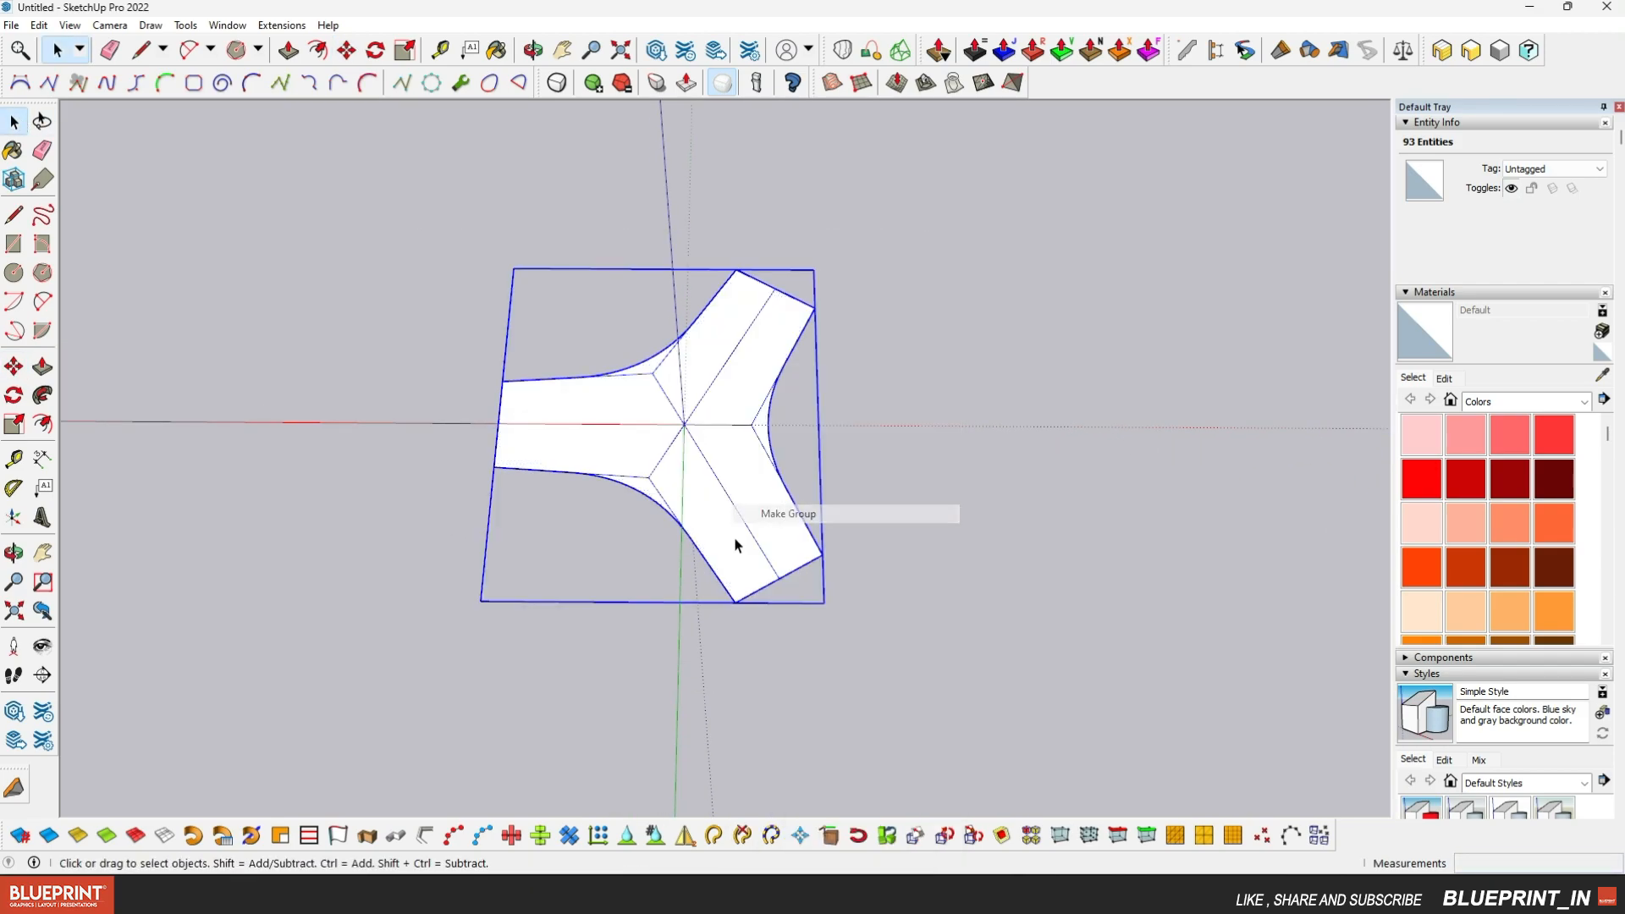
# Make the copied three-armed shape a separate group
pyautogui.scroll(-5, 766, 524)
pyautogui.tripleClick(1088, 499)
pyautogui.rightClick(1088, 499)
pyautogui.click(1157, 515)
pyautogui.scroll(3, 1155, 507)
pyautogui.moveTo(381, 491); pyautogui.dragTo(295, 267, button='middle')
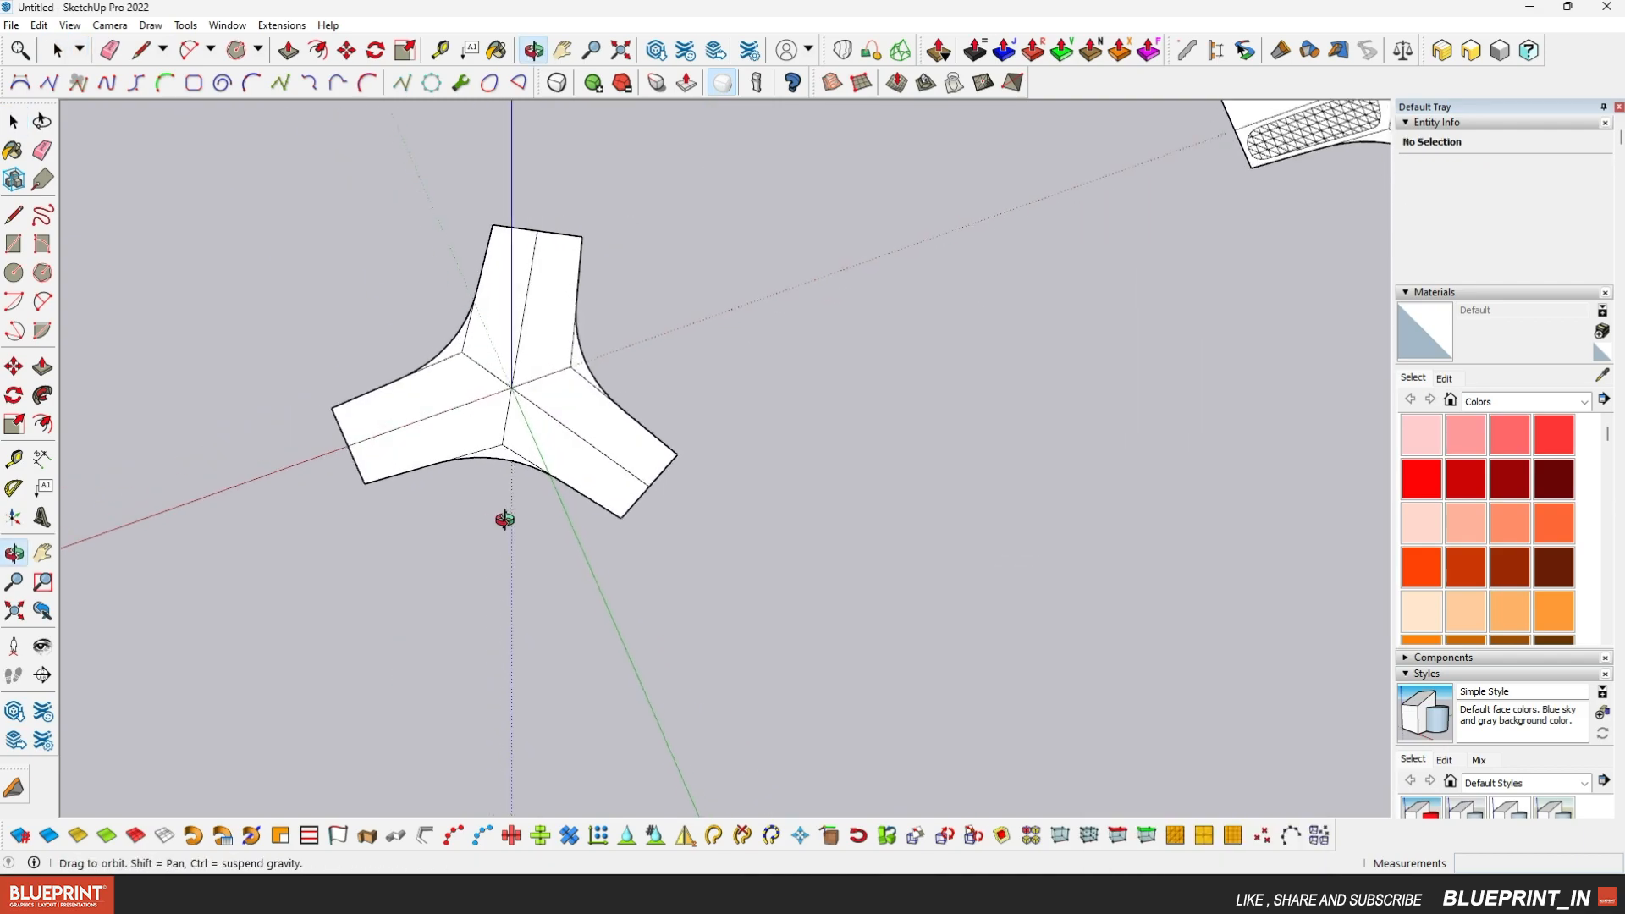
pyautogui.scroll(3, 295, 268)
pyautogui.scroll(-3, 720, 410)
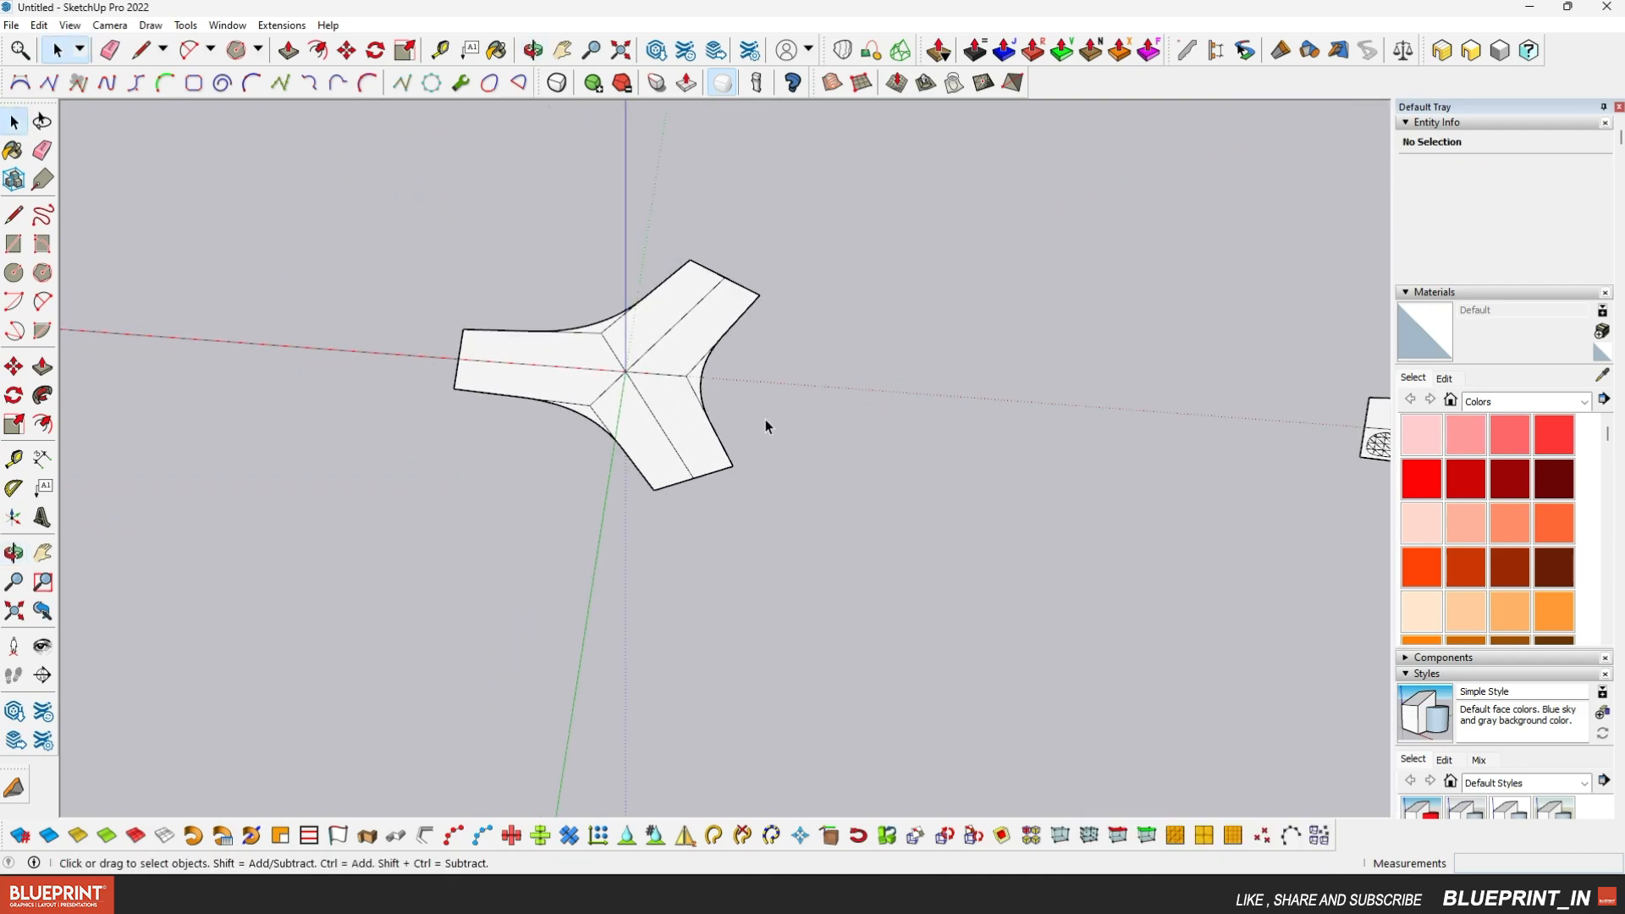
# Open the original shape's group for editing and switch the camera to Perspective
pyautogui.scroll(-3, 533, 359)
pyautogui.scroll(5, 541, 373)
pyautogui.doubleClick(531, 300)
pyautogui.moveTo(532, 300); pyautogui.dragTo(385, 225, button='middle')
pyautogui.click(110, 25)
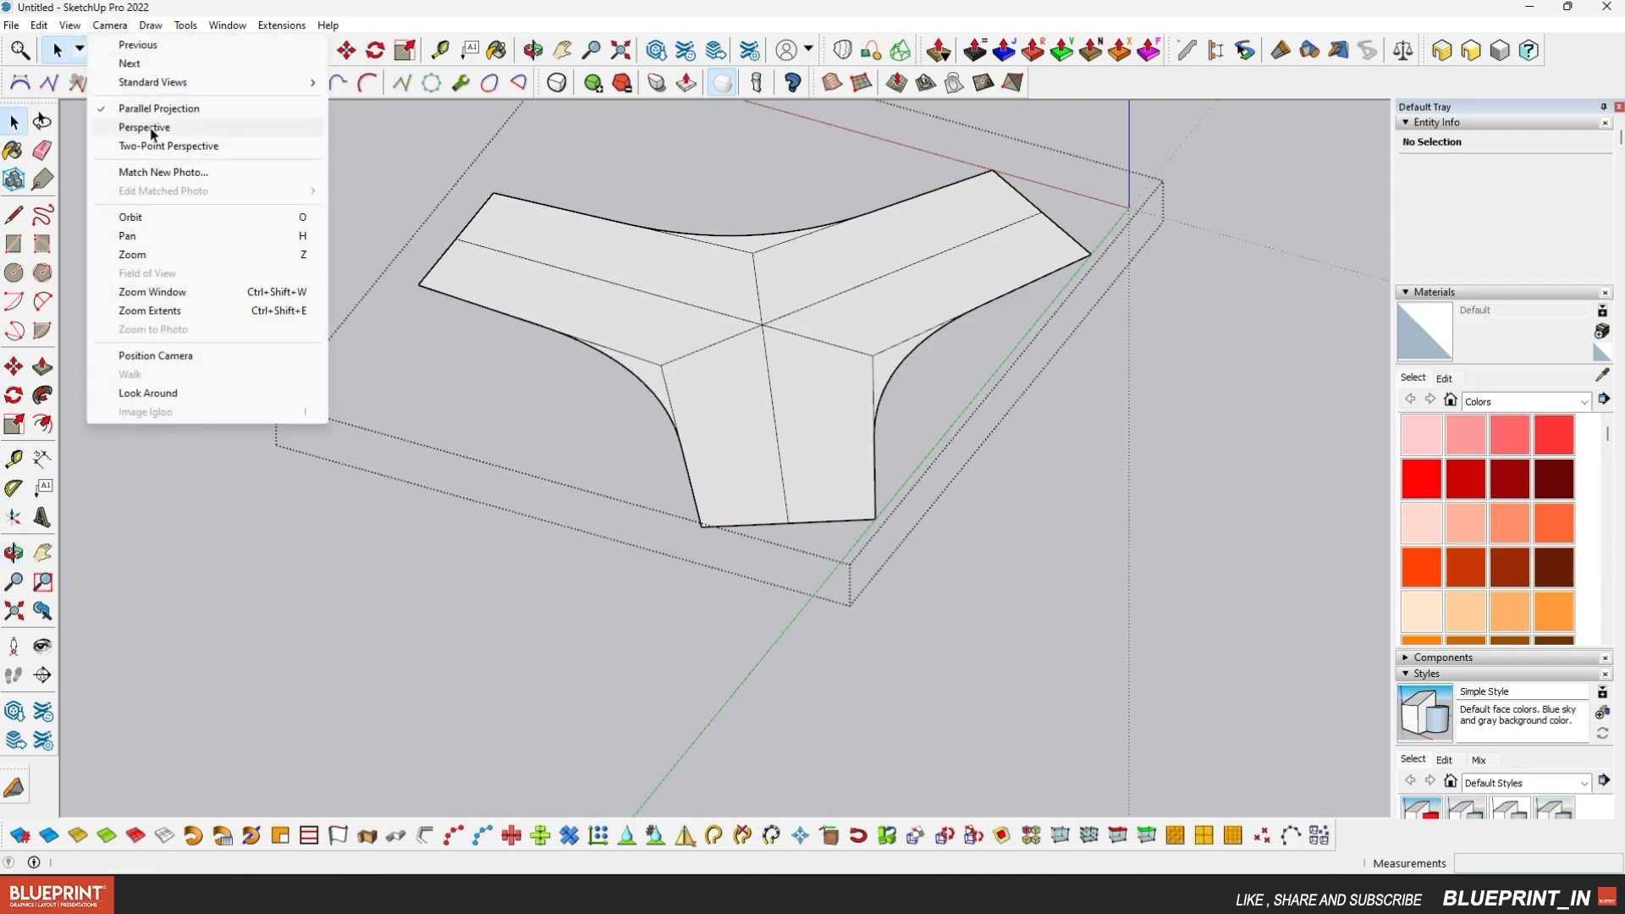
pyautogui.click(153, 128)
# Erase the median lines crossing the centre of the three-armed face
pyautogui.press('e')
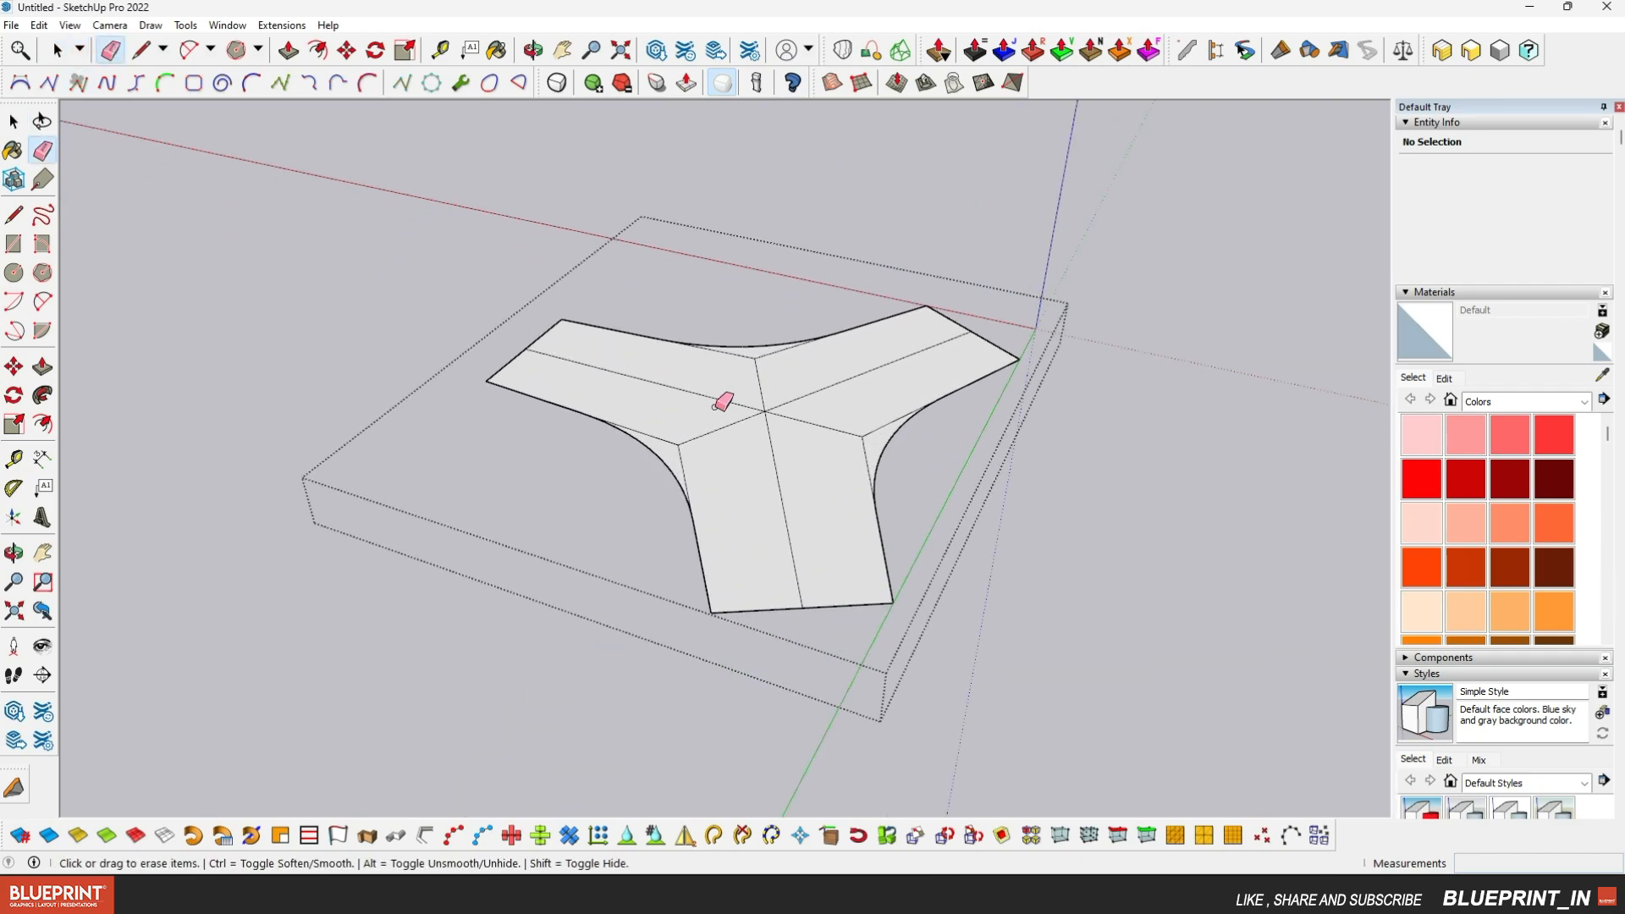
pyautogui.scroll(5, 852, 421)
pyautogui.moveTo(774, 440); pyautogui.dragTo(757, 468)
pyautogui.scroll(-2, 758, 467)
pyautogui.moveTo(758, 467)
pyautogui.mouseDown(button='middle')
pyautogui.moveTo(968, 511)
pyautogui.moveTo(899, 457)
pyautogui.moveTo(721, 465)
pyautogui.mouseUp(button='middle')
pyautogui.moveTo(785, 470); pyautogui.dragTo(815, 468)
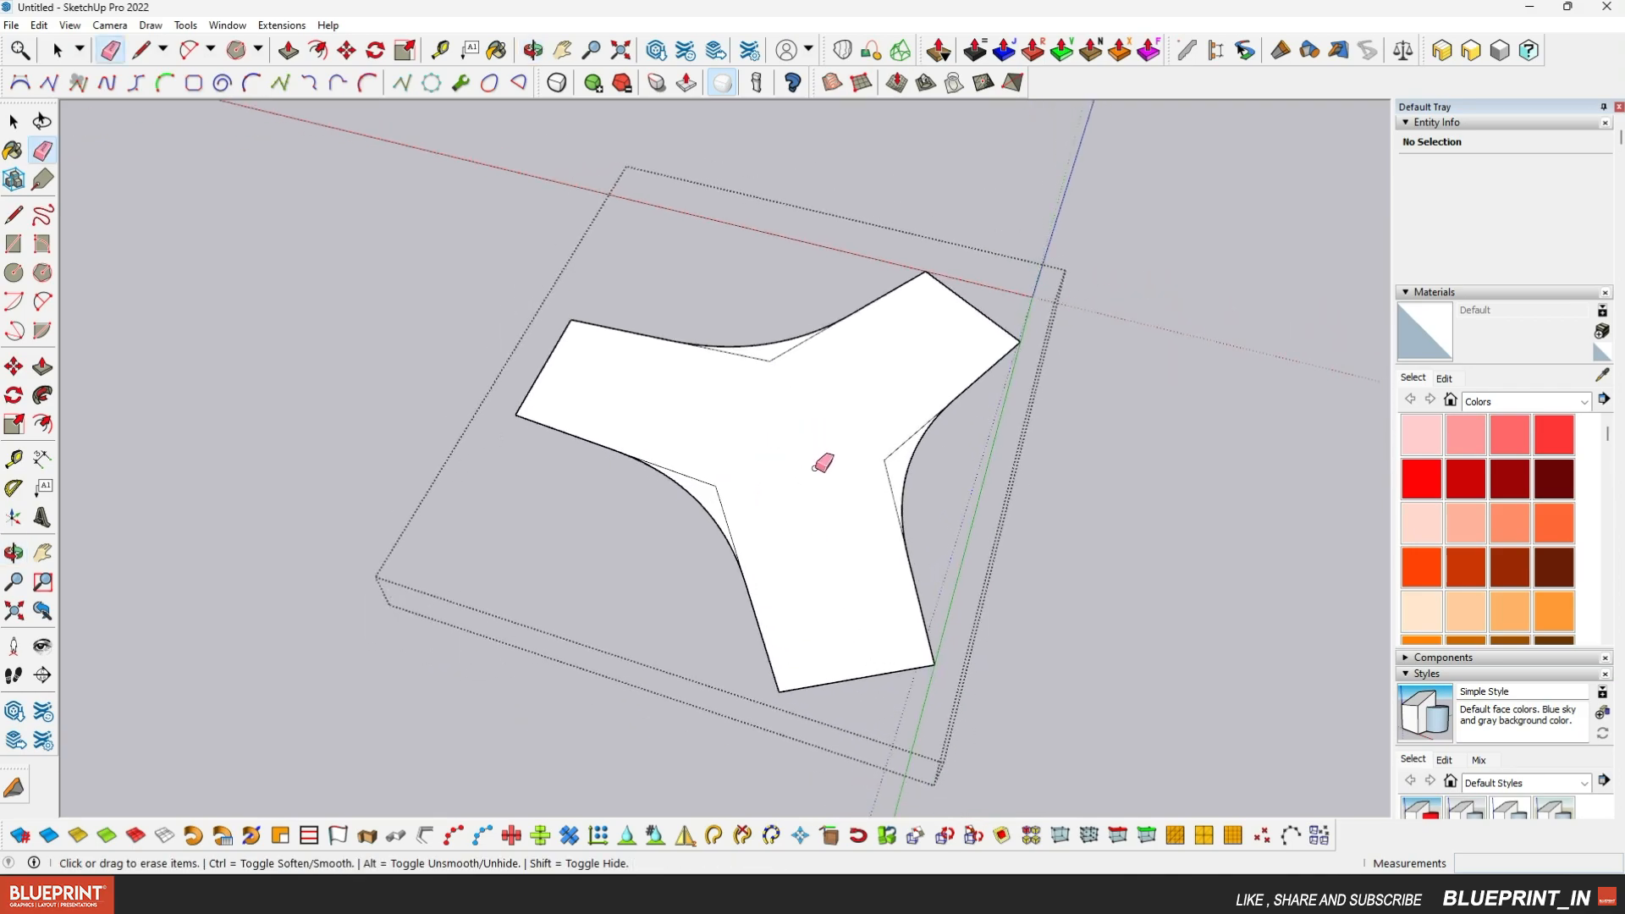
pyautogui.moveTo(814, 467); pyautogui.dragTo(152, 154, button='middle')
pyautogui.moveTo(492, 346); pyautogui.dragTo(358, 330, button='middle')
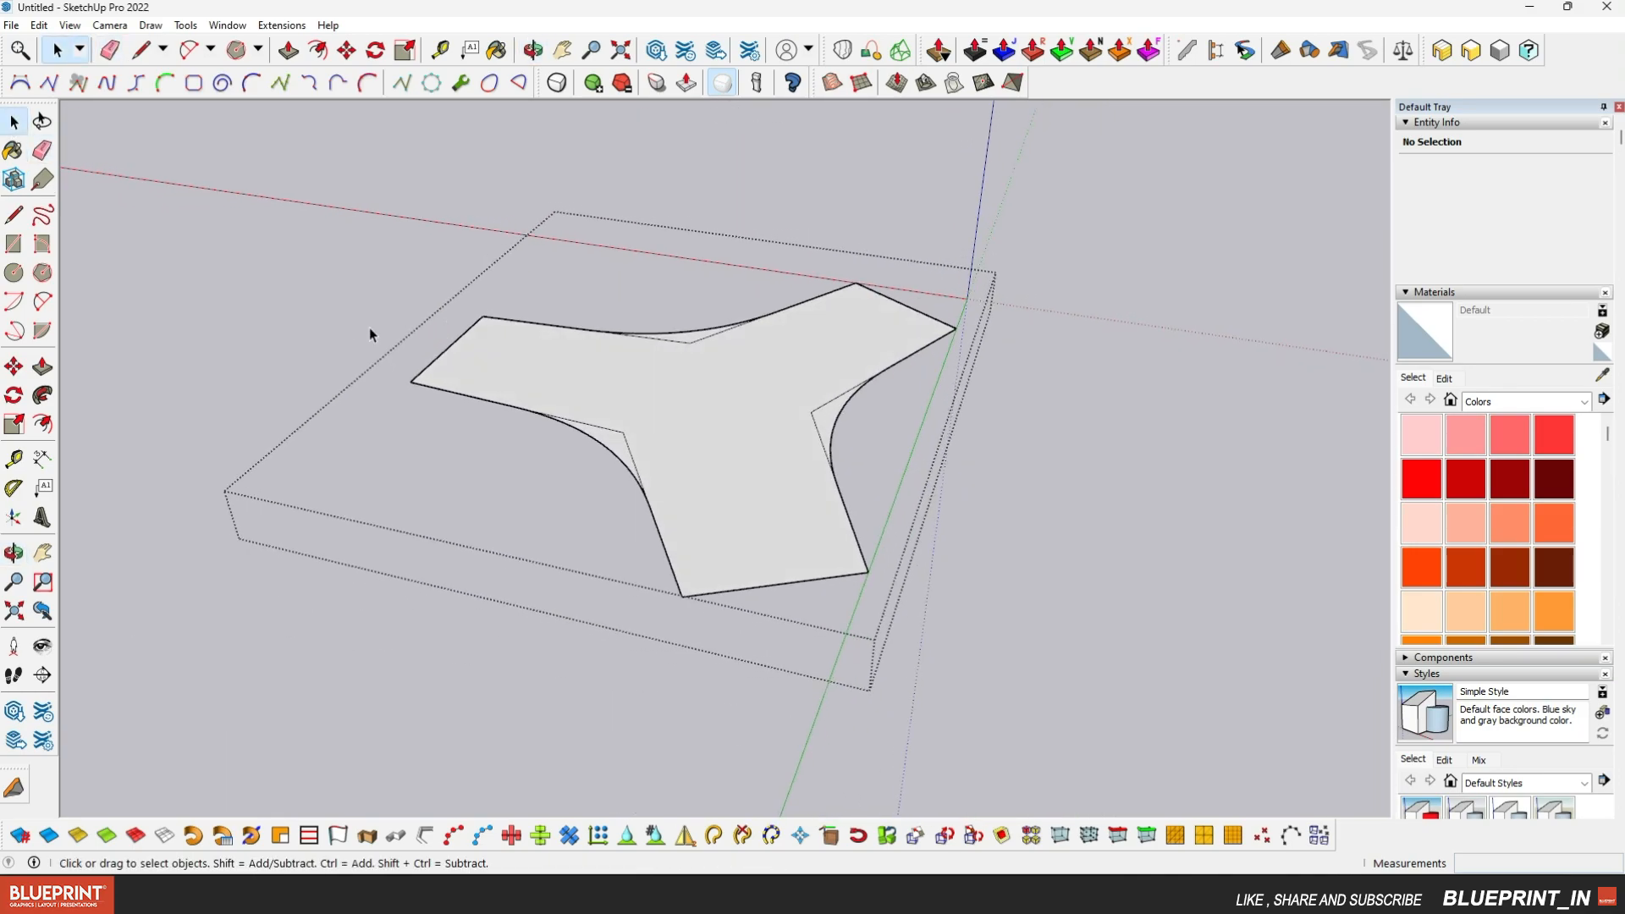
# Extrude the end edge of the first arm 25' vertically with Extrude Lines
pyautogui.click(436, 311)
pyautogui.scroll(2, 643, 797)
pyautogui.click(347, 837)
pyautogui.write("25'")
pyautogui.press('Return')
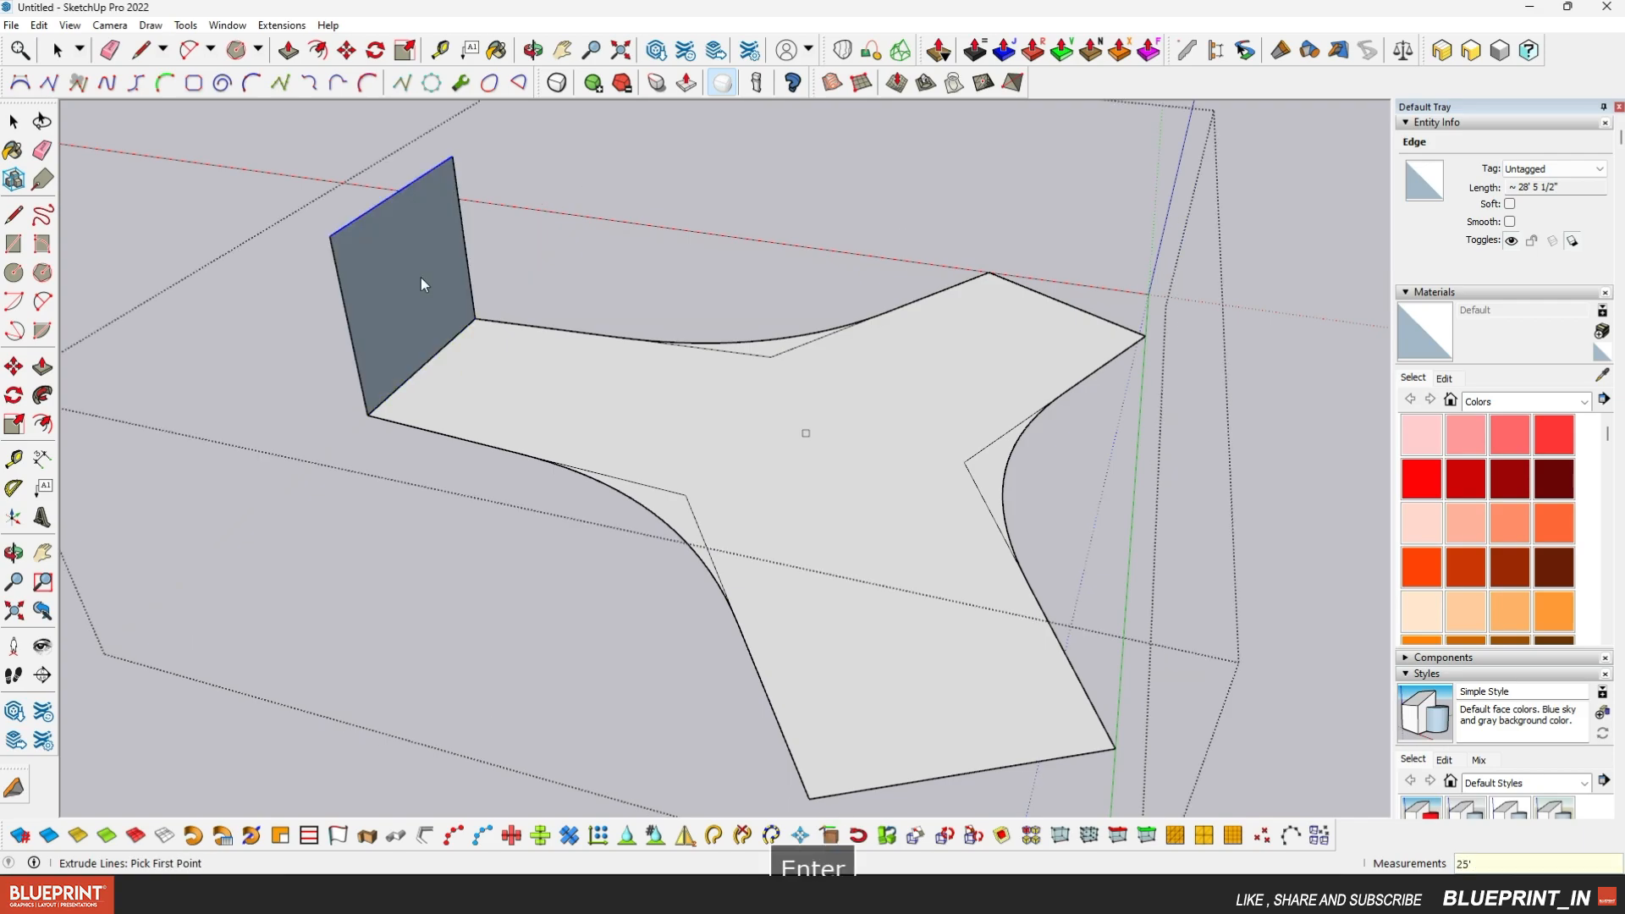
# Extrude the end edge of the second arm 25' upward along the blue axis
pyautogui.scroll(-1, 805, 433)
pyautogui.keyDown('shift'); pyautogui.moveTo(999, 301); pyautogui.dragTo(931, 326, button='middle'); pyautogui.keyUp('shift')
pyautogui.scroll(1, 957, 326)
pyautogui.click(957, 326)
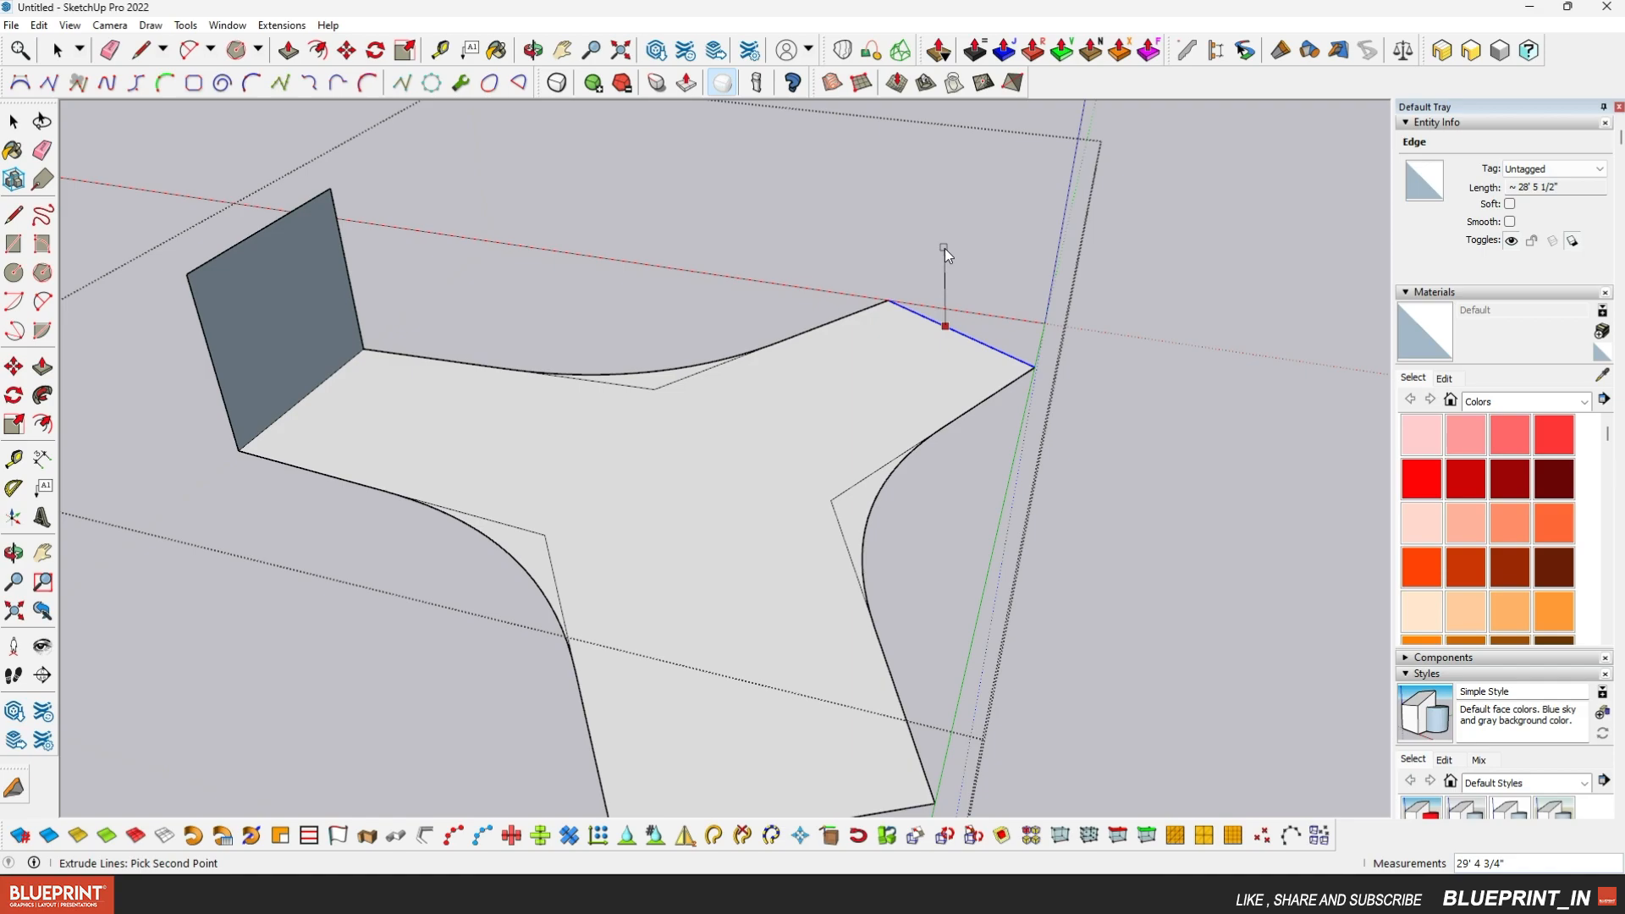
pyautogui.write("25'")
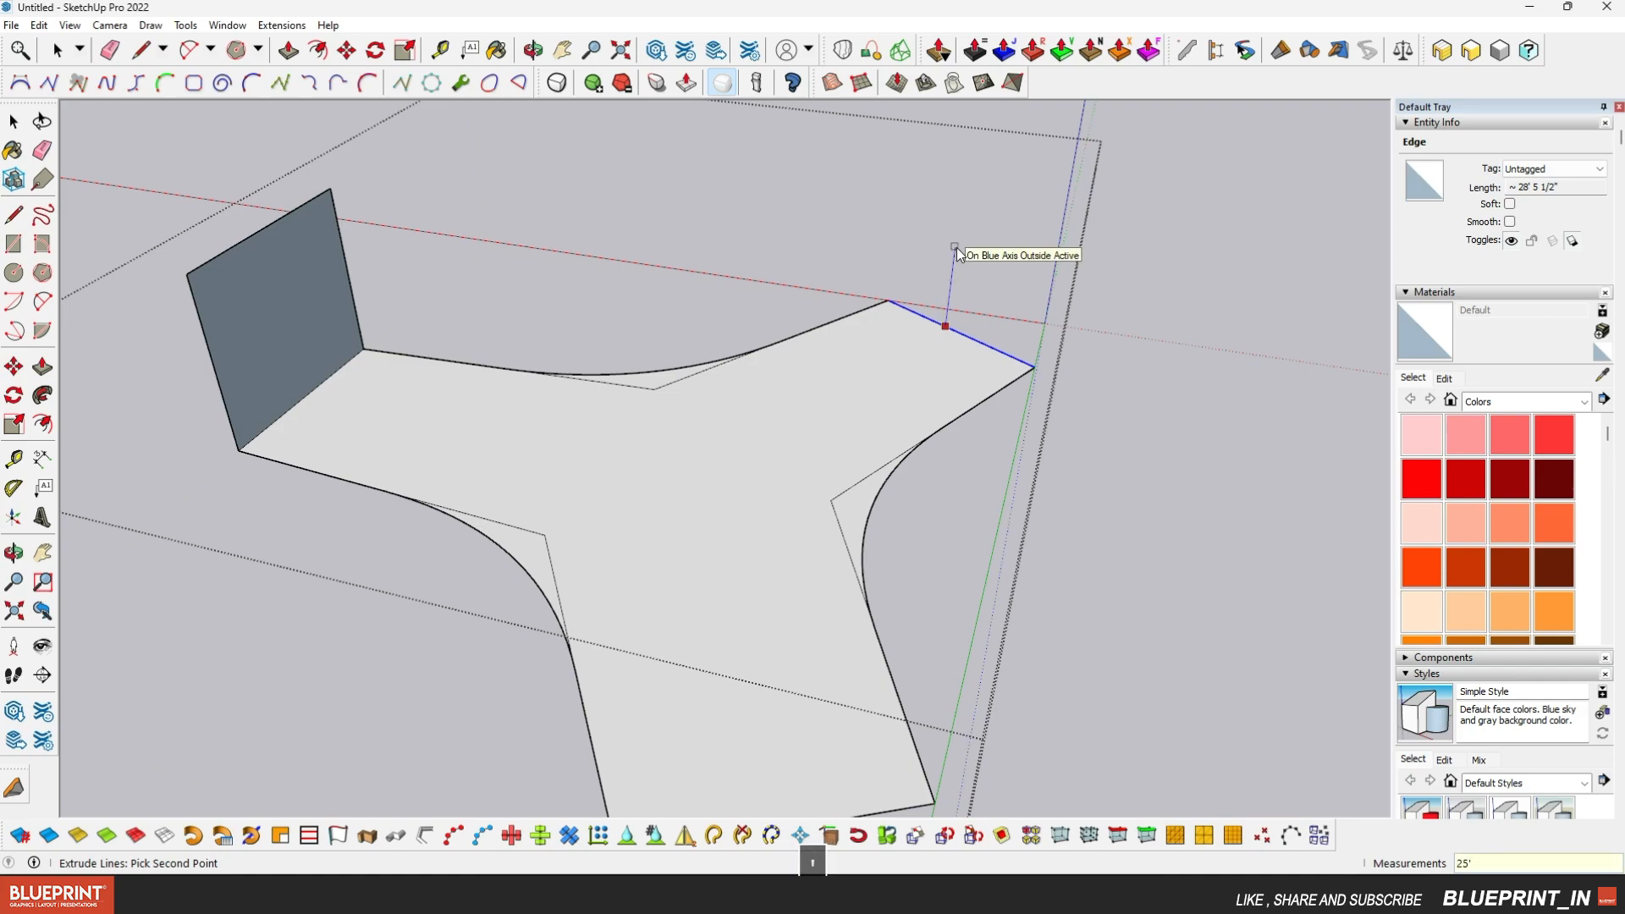
pyautogui.press('Return')
# Extrude the end edge of the third arm upward to match the other two end walls
pyautogui.scroll(-1, 880, 266)
pyautogui.moveTo(785, 283); pyautogui.dragTo(932, 461, button='middle')
pyautogui.press('space')
pyautogui.click(925, 475)
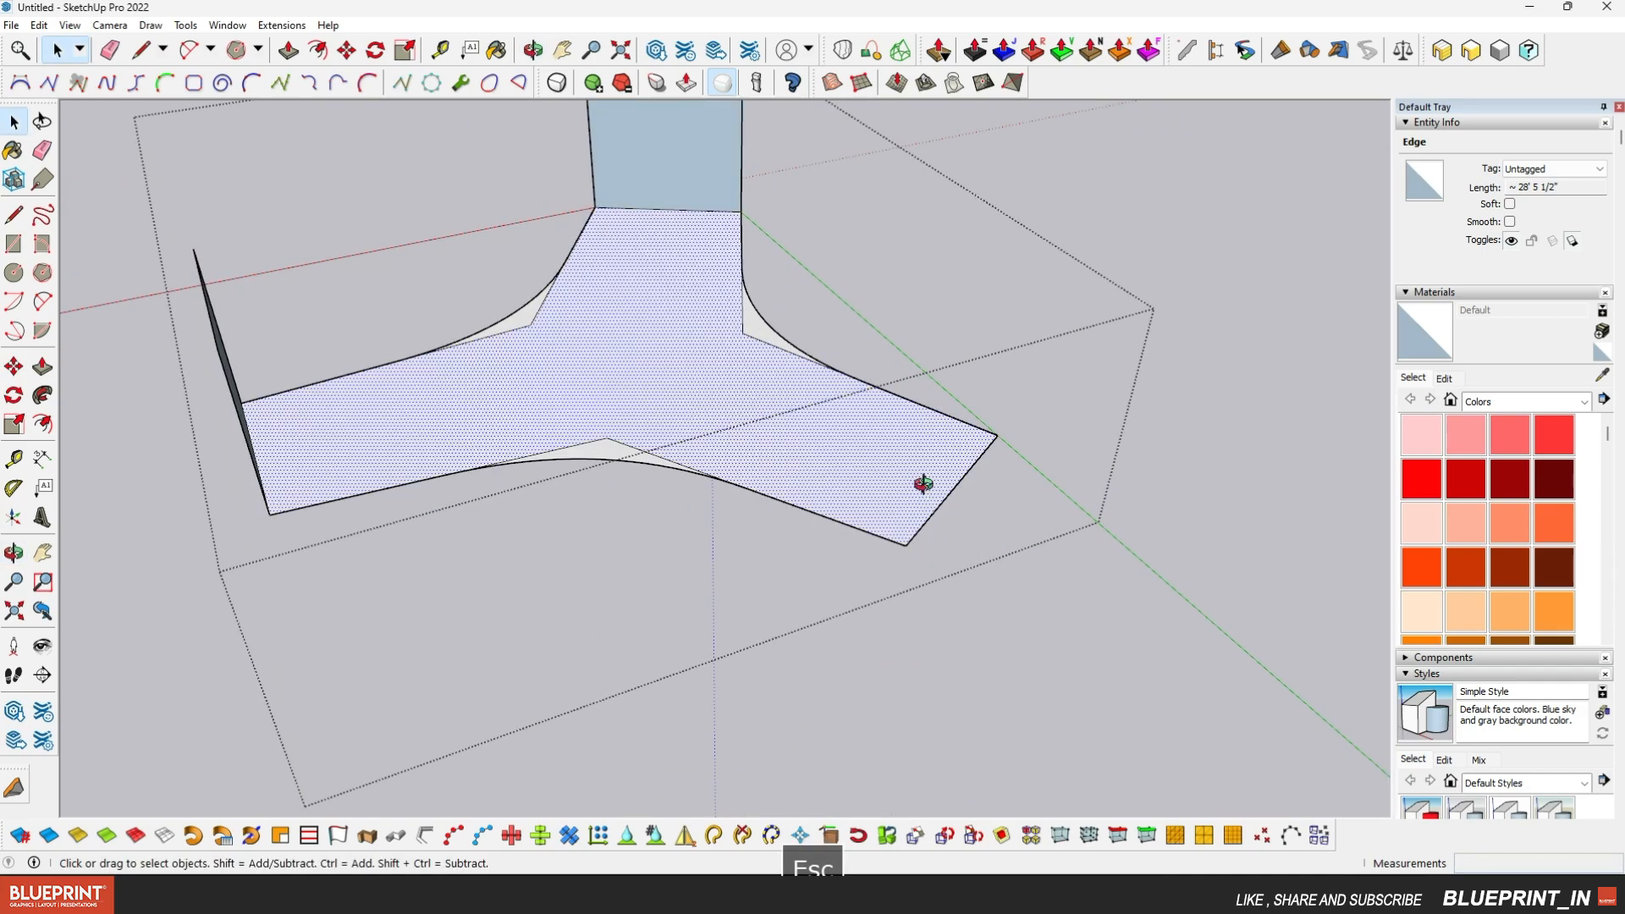
pyautogui.click(937, 518)
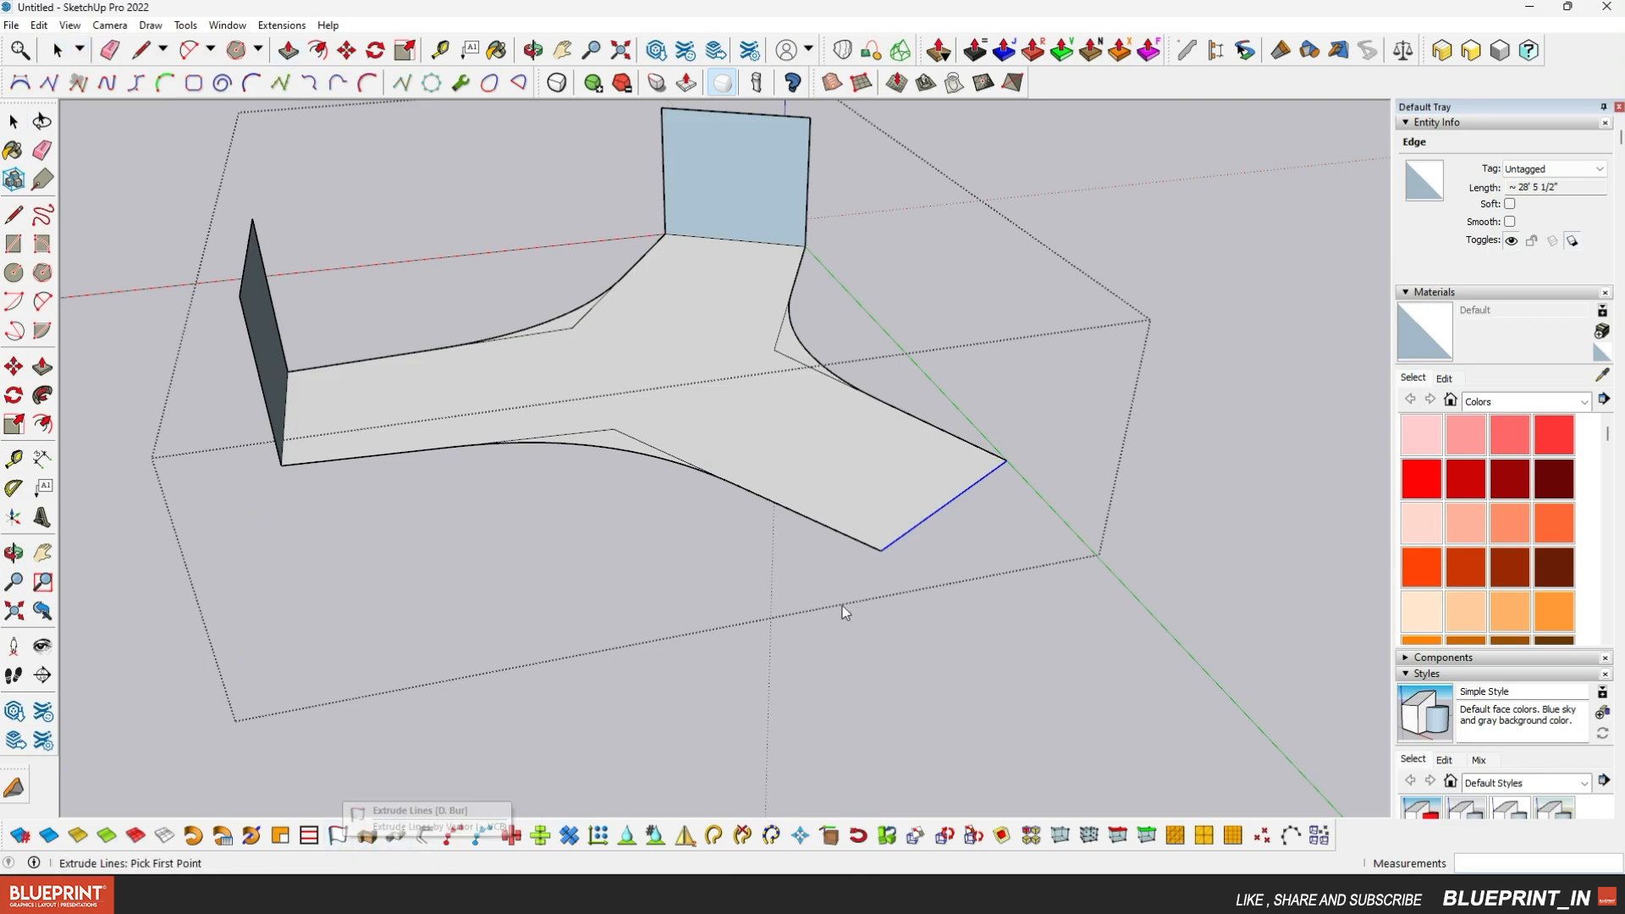
pyautogui.click(742, 471)
pyautogui.press('Return')
pyautogui.moveTo(907, 453); pyautogui.dragTo(796, 705, button='middle')
# Delete the straight inner corner edges beside the three curves to leave one continuous floor face
pyautogui.scroll(3, 668, 487)
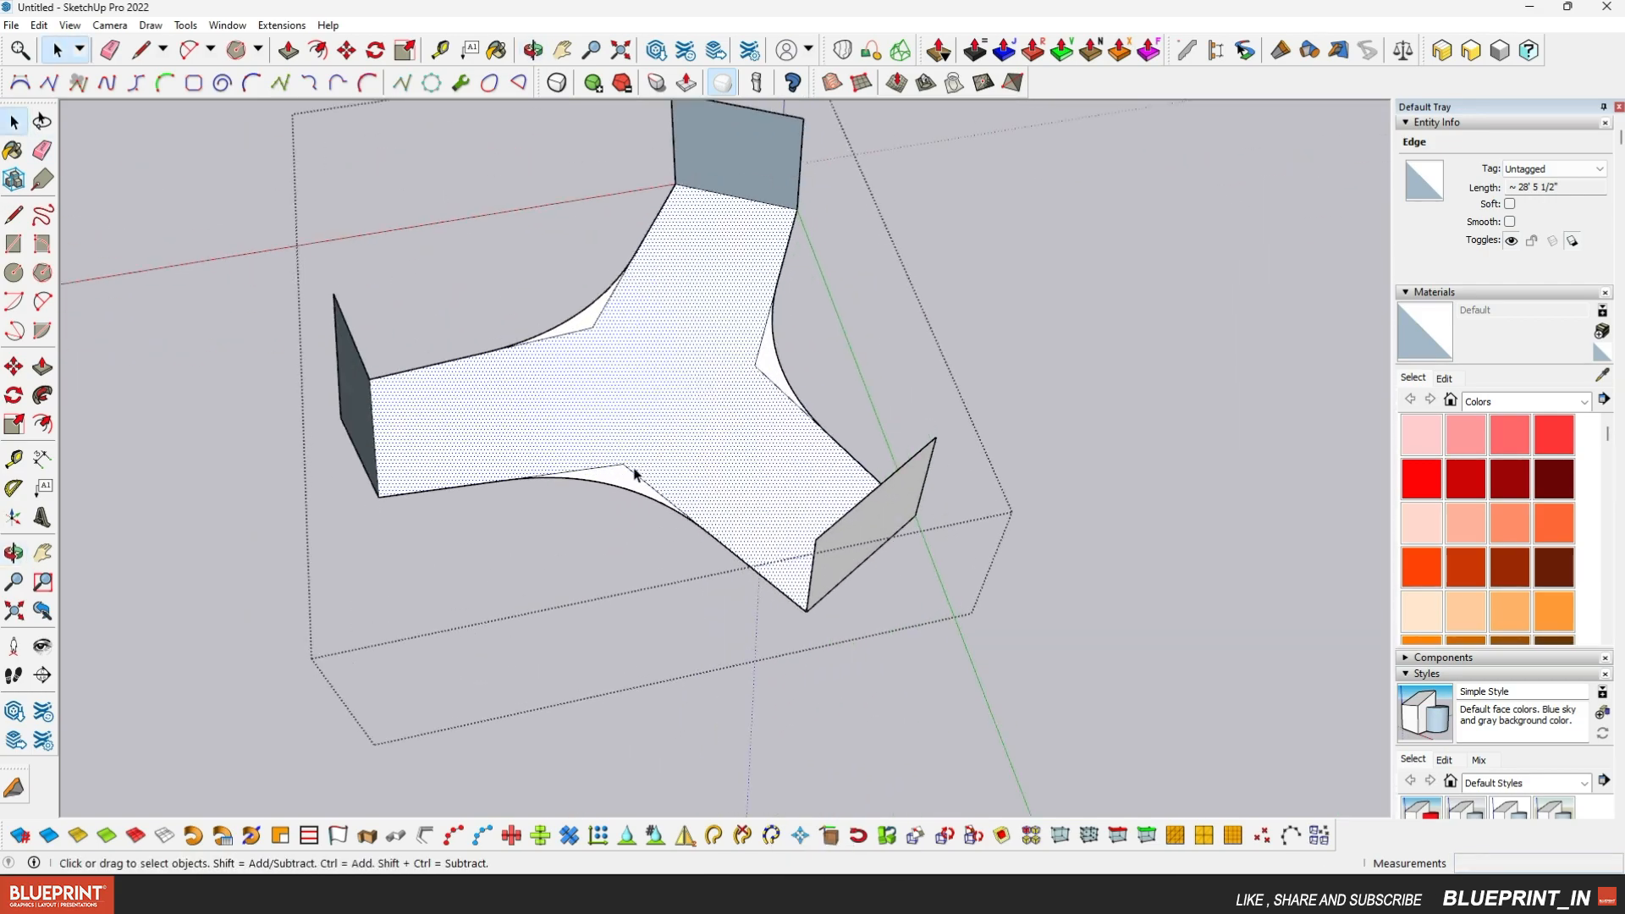
pyautogui.press('Delete')
pyautogui.scroll(-3, 605, 377)
pyautogui.moveTo(622, 471); pyautogui.dragTo(1255, 612, button='middle')
pyautogui.scroll(3, 618, 366)
pyautogui.press('Delete')
pyautogui.press('Delete')
pyautogui.hotkey('ctrl', 'z')
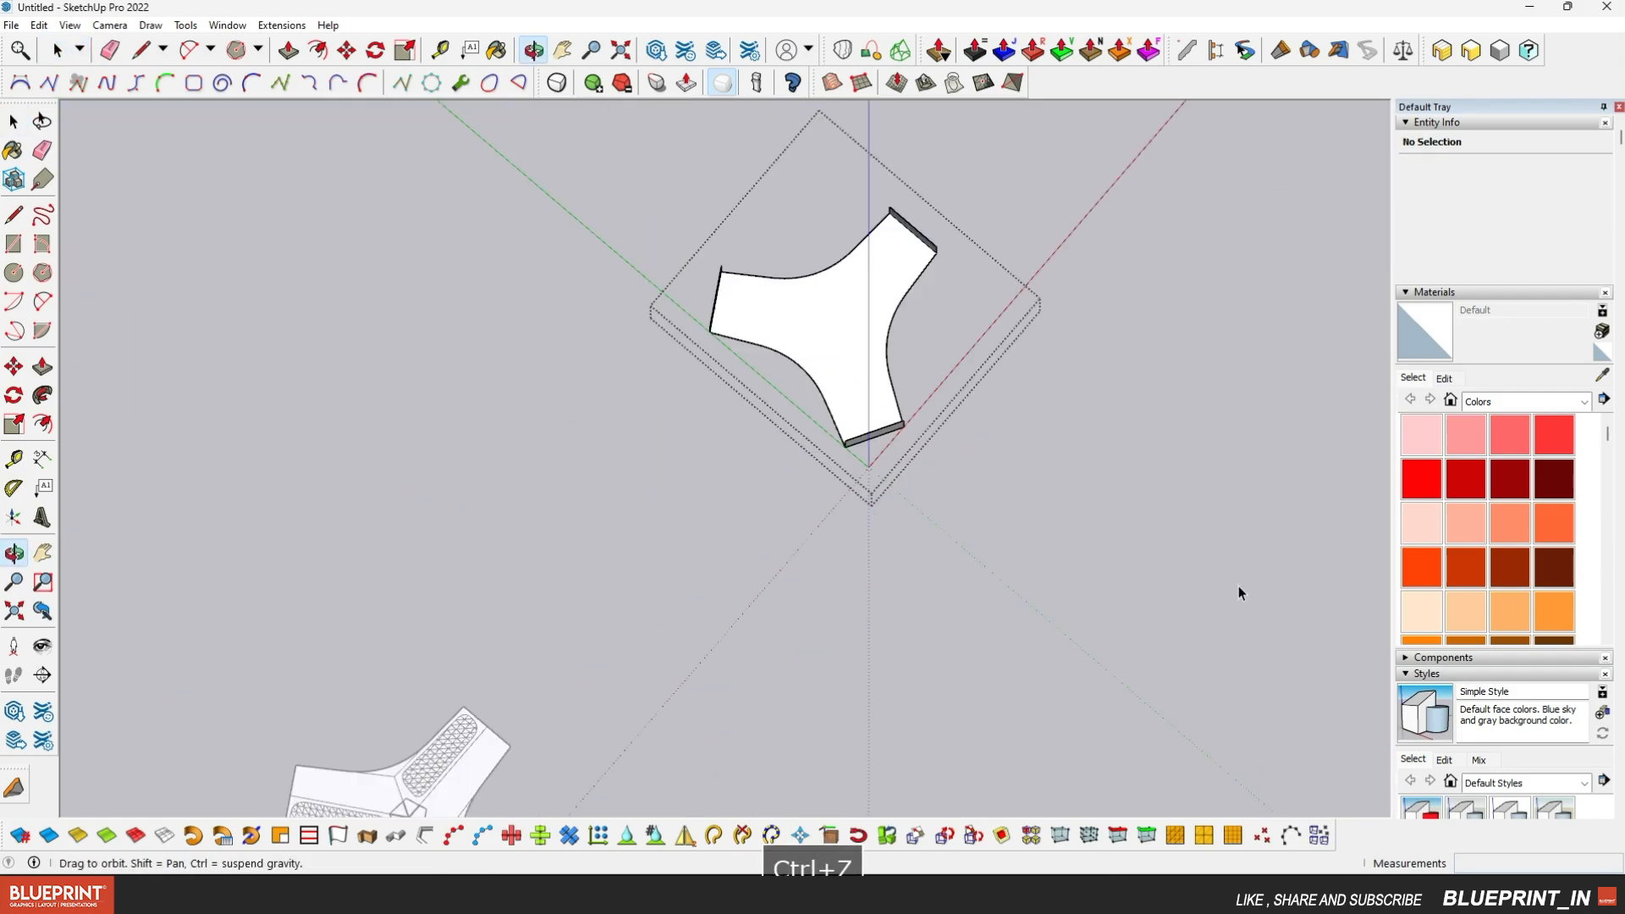
# Draw a Classic Bezier curve across the floor between the far end corners of two neighbouring arms, bowing toward the centre
pyautogui.scroll(5, 852, 239)
pyautogui.doubleClick(852, 239)
pyautogui.scroll(-3, 852, 240)
pyautogui.moveTo(852, 240); pyautogui.dragTo(803, 406, button='middle')
pyautogui.scroll(3, 802, 406)
pyautogui.press('b')
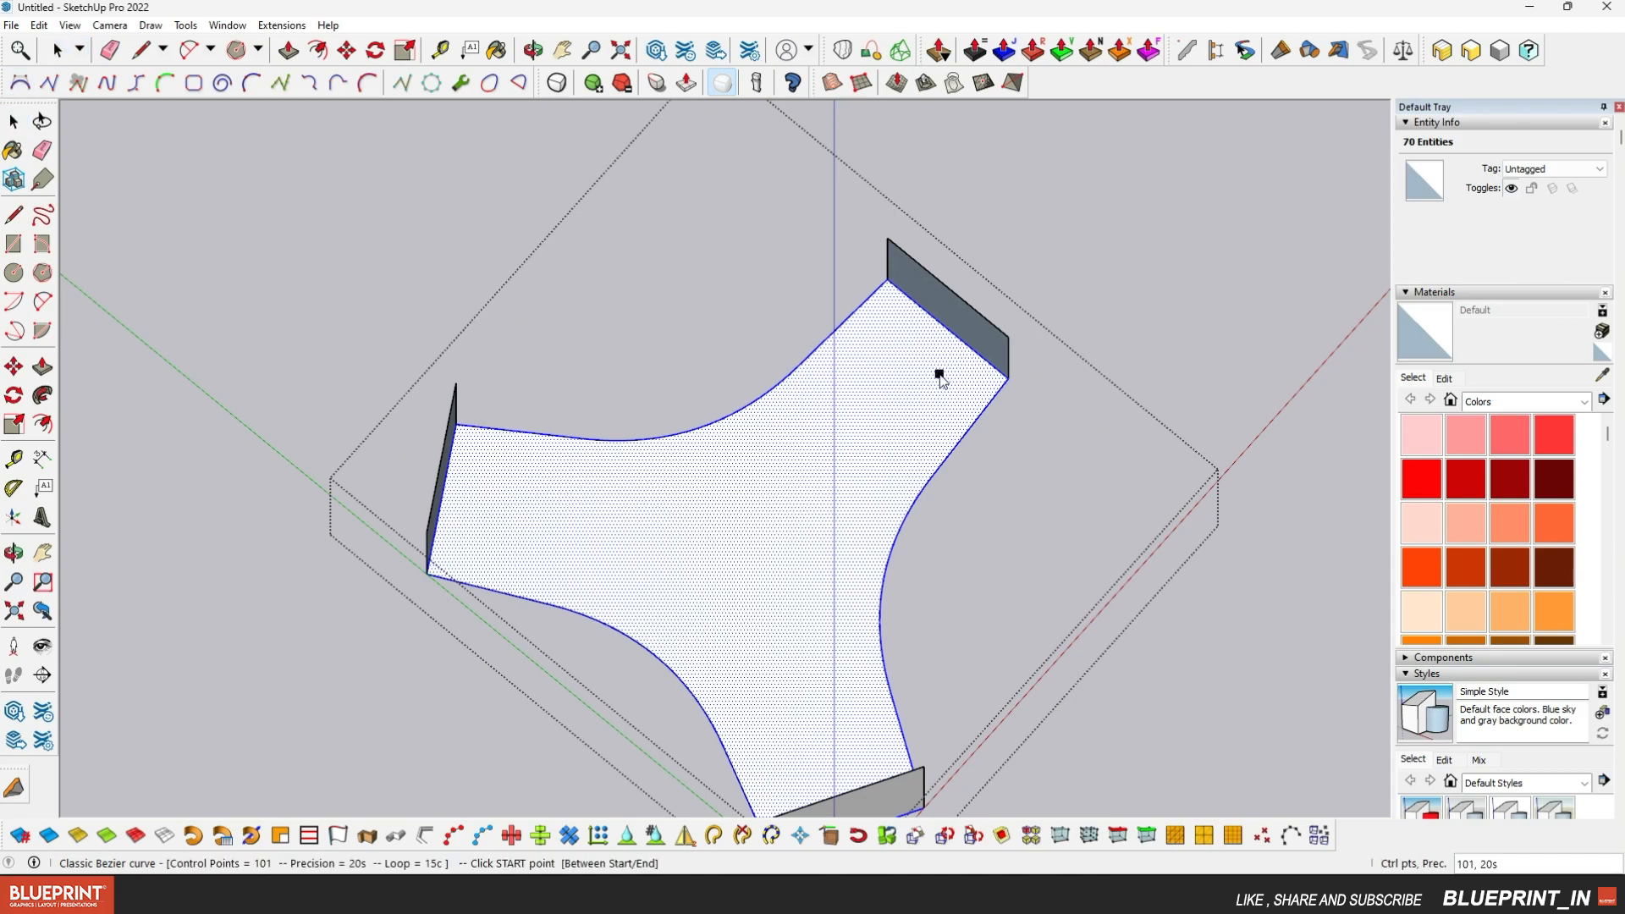
pyautogui.click(463, 427)
pyautogui.moveTo(673, 552); pyautogui.dragTo(684, 679, button='middle')
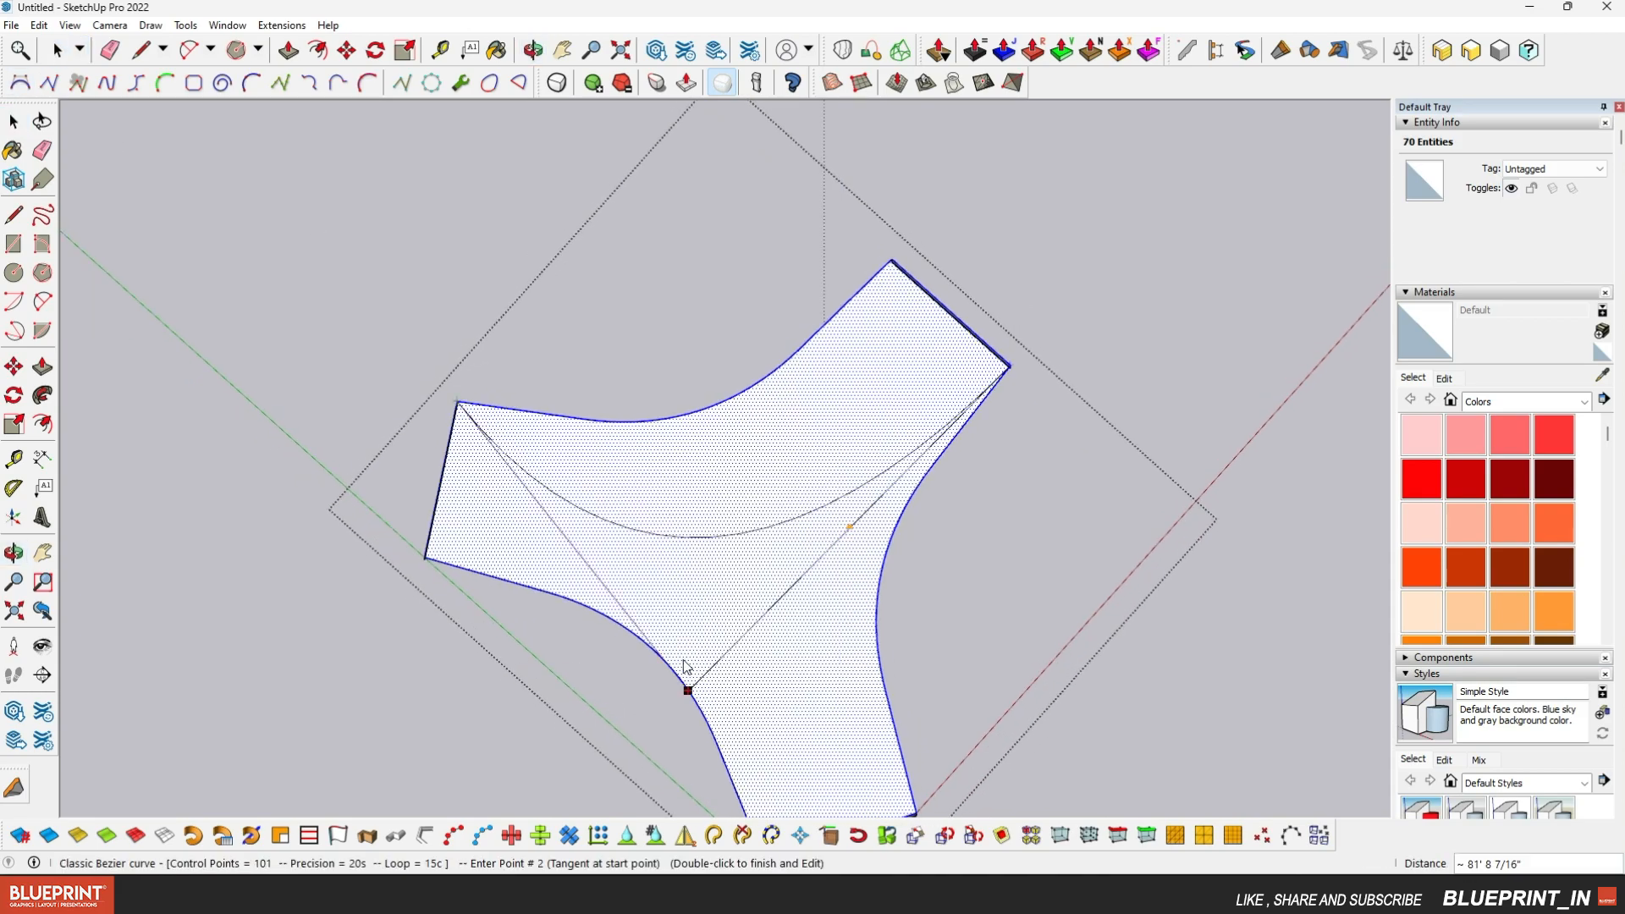
pyautogui.click(110, 26)
pyautogui.moveTo(153, 82)
pyautogui.click(341, 83)
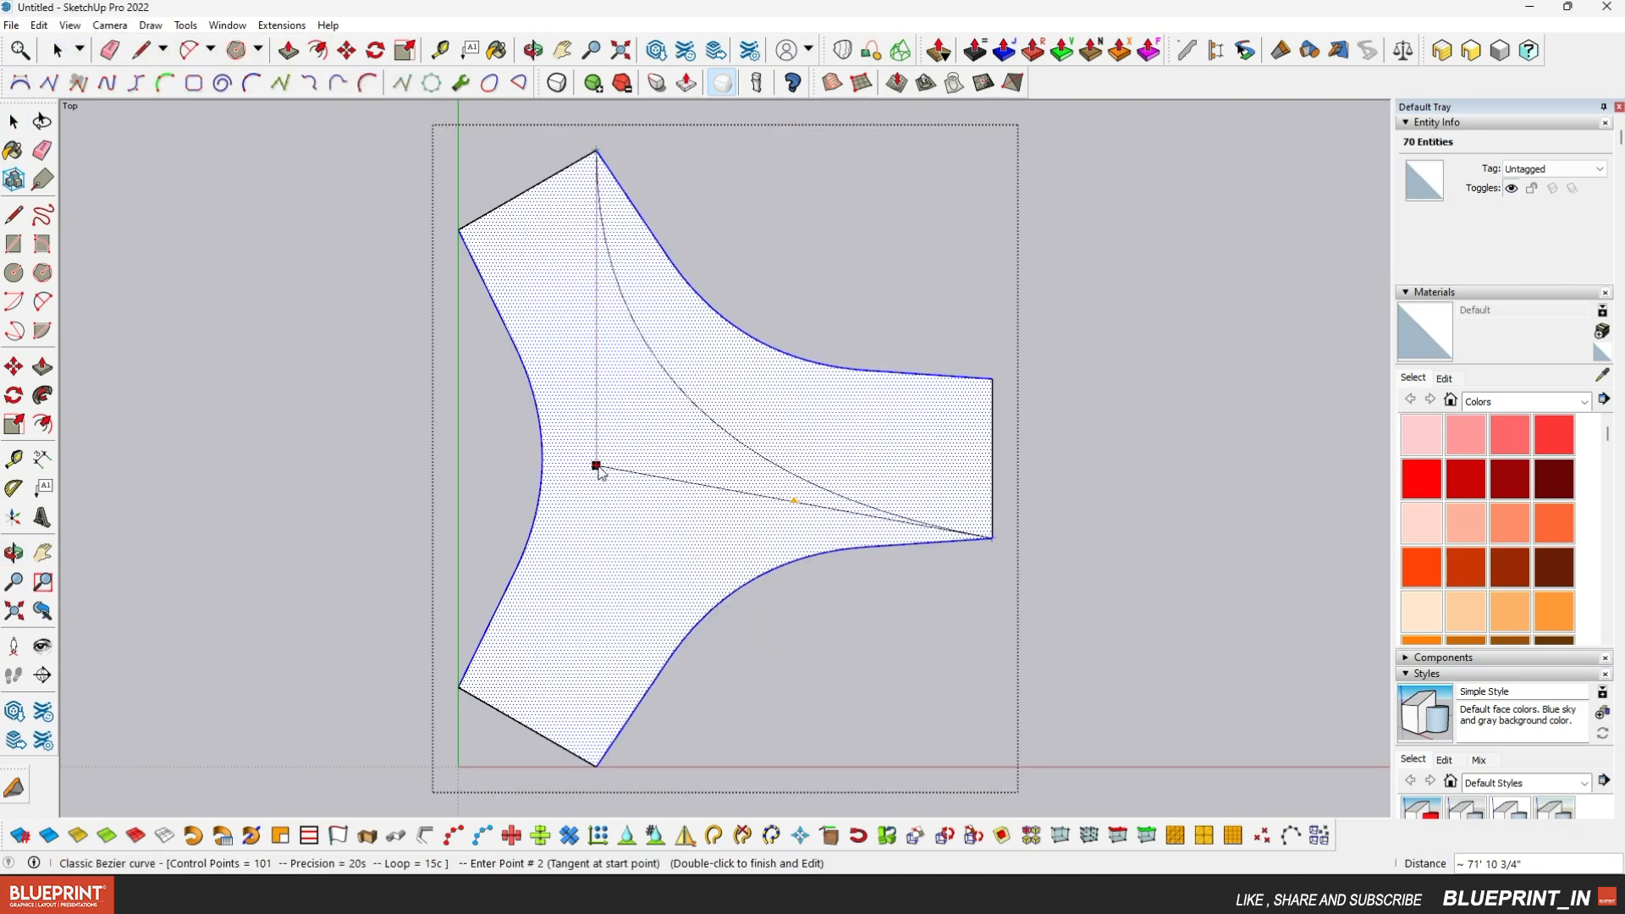
pyautogui.doubleClick(661, 448)
pyautogui.moveTo(745, 258); pyautogui.dragTo(744, 89, button='middle')
pyautogui.moveTo(714, 326); pyautogui.dragTo(650, 237, button='middle')
# Copy the Bezier curve straight up from the floor to the top corners of the two end walls
pyautogui.press('m')
pyautogui.press('ctrl')
pyautogui.click(977, 562)
pyautogui.click(978, 433)
# Select the floor's curved outer edge between the two arms, including its straight end segments, and copy it up to the wall's top corner
pyautogui.moveTo(846, 474); pyautogui.dragTo(457, 657, button='middle')
pyautogui.press('space')
pyautogui.scroll(5, 596, 589)
pyautogui.click(470, 637)
pyautogui.keyDown('shift'); pyautogui.click(501, 621); pyautogui.keyUp('shift')
pyautogui.keyDown('shift'); pyautogui.click(561, 601); pyautogui.keyUp('shift')
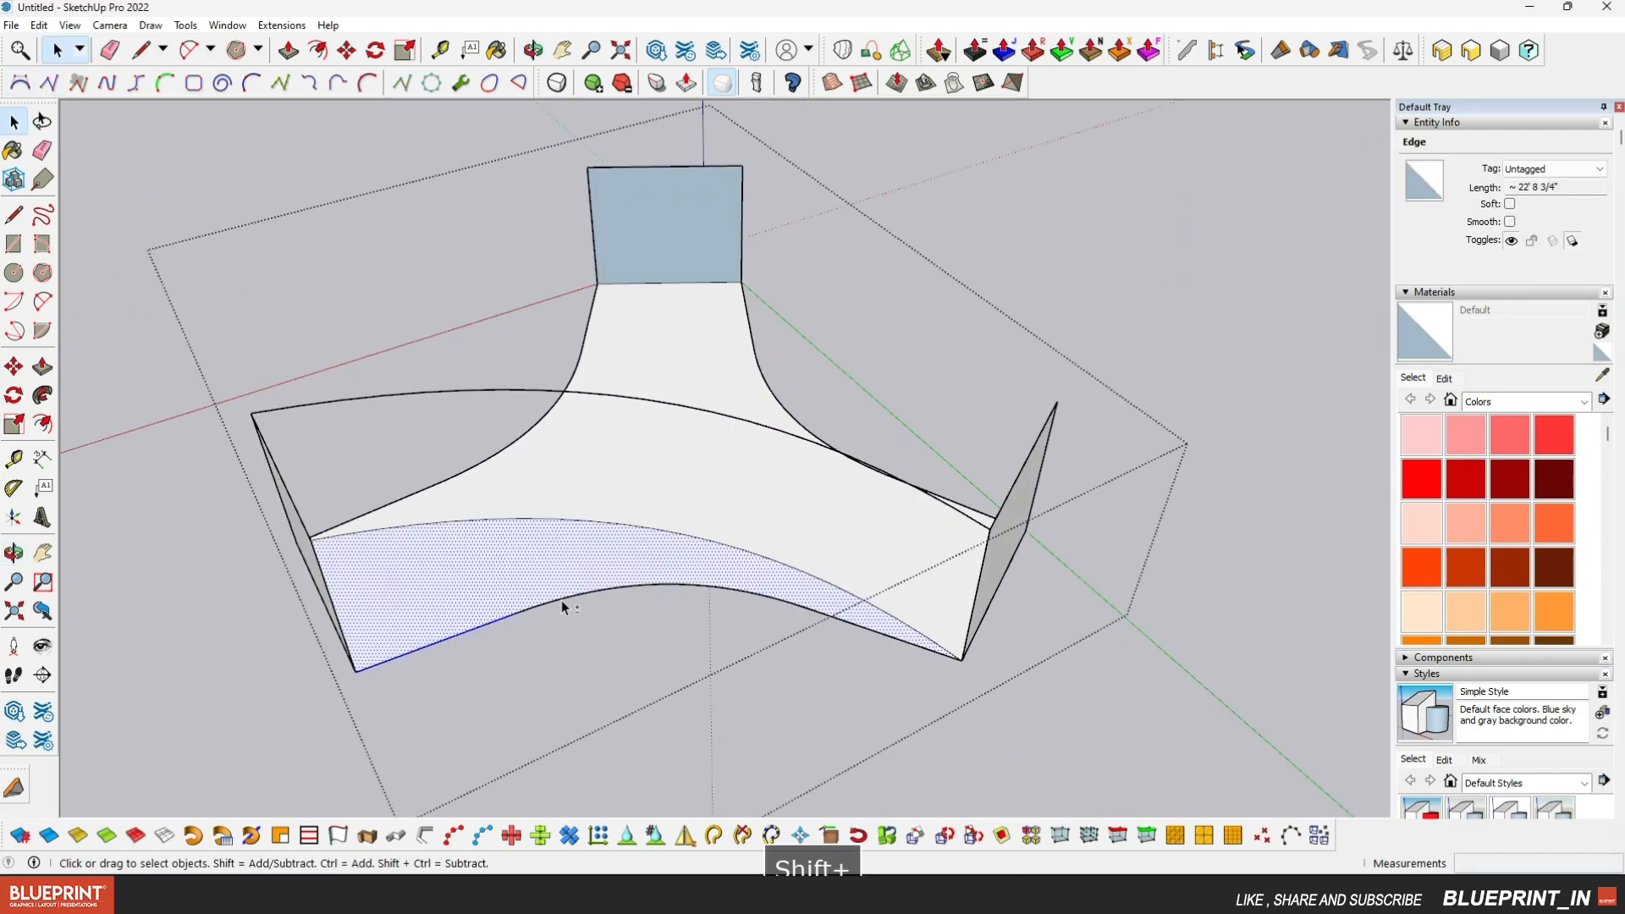
pyautogui.keyDown('shift'); pyautogui.click(790, 595); pyautogui.keyUp('shift')
pyautogui.moveTo(790, 596); pyautogui.dragTo(474, 507, button='middle')
pyautogui.press('m')
pyautogui.click(317, 512)
pyautogui.press('ctrl')
pyautogui.click(287, 366)
# Rotate a copy of the raised curve about its wall-top end, tilting its far end down to the neighbouring wall's base
pyautogui.moveTo(287, 366); pyautogui.dragTo(653, 370, button='middle')
pyautogui.click(381, 52)
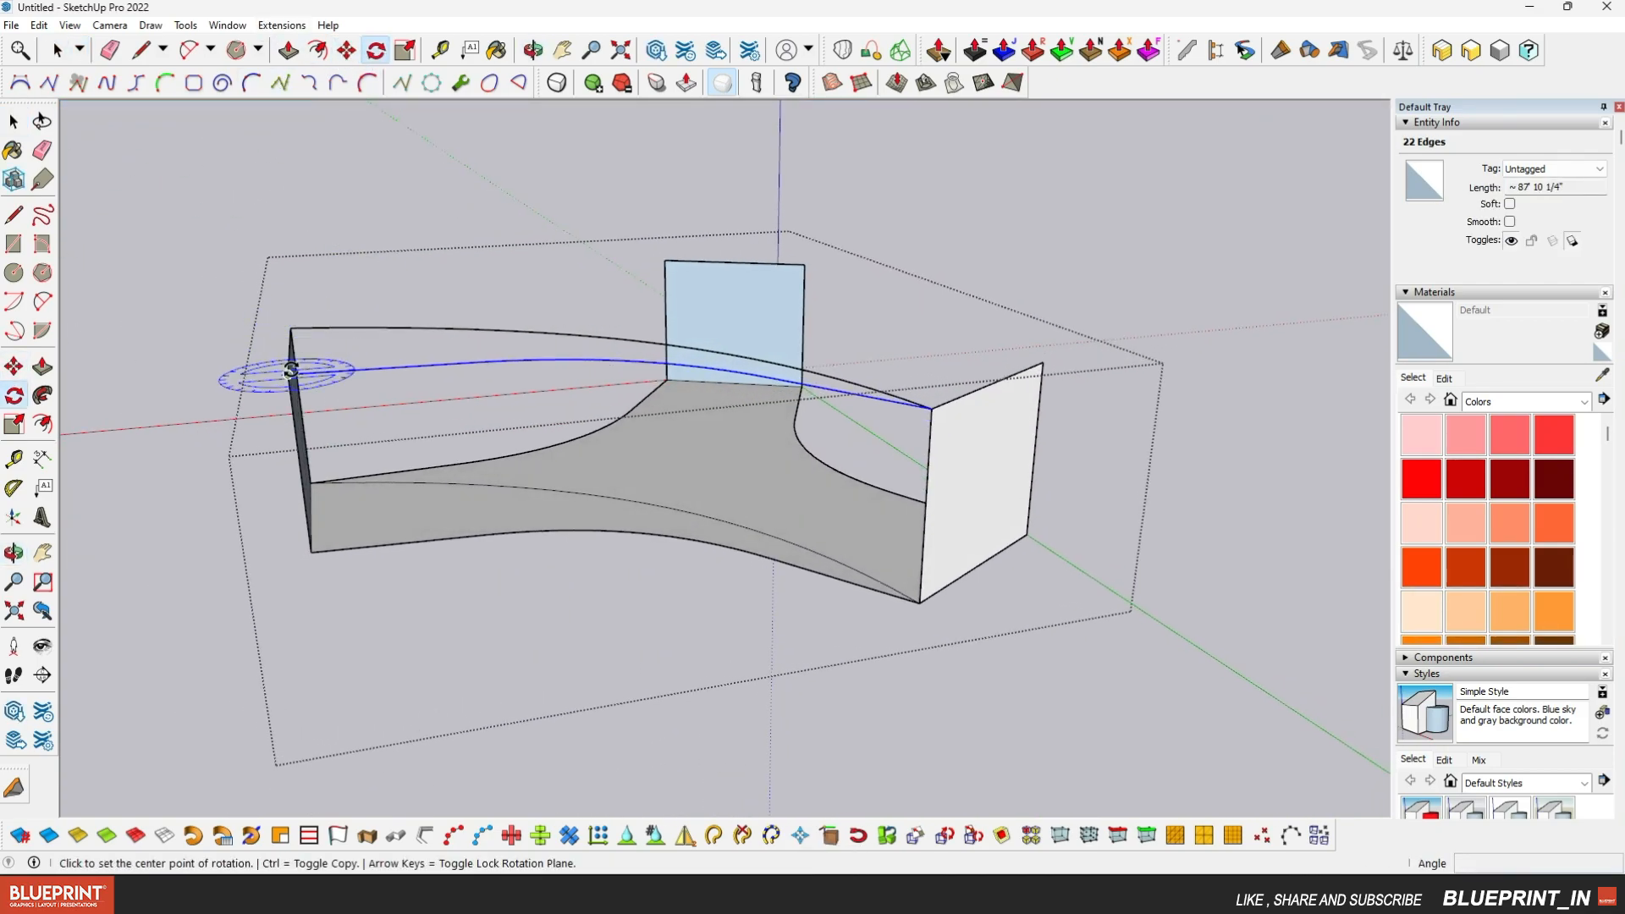
pyautogui.click(929, 408)
pyautogui.press('Escape')
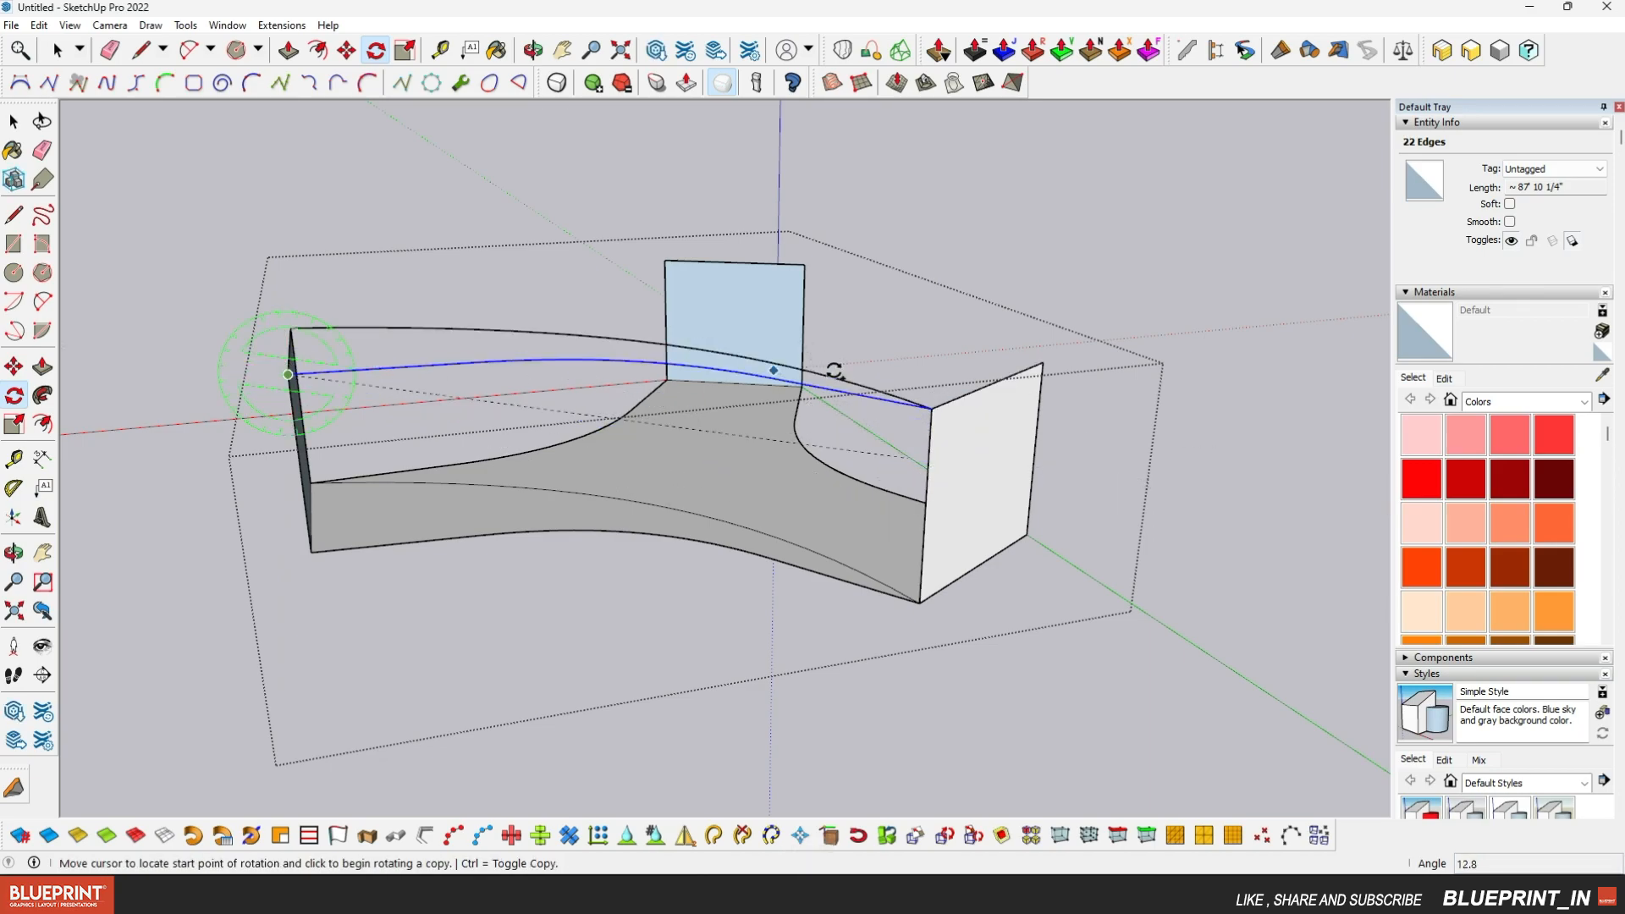
pyautogui.click(932, 410)
pyautogui.click(920, 602)
# Rotate a copy of the tilted curve sideways about the floor corner toward the neighbouring wall's base corner
pyautogui.moveTo(866, 546); pyautogui.dragTo(298, 415, button='middle')
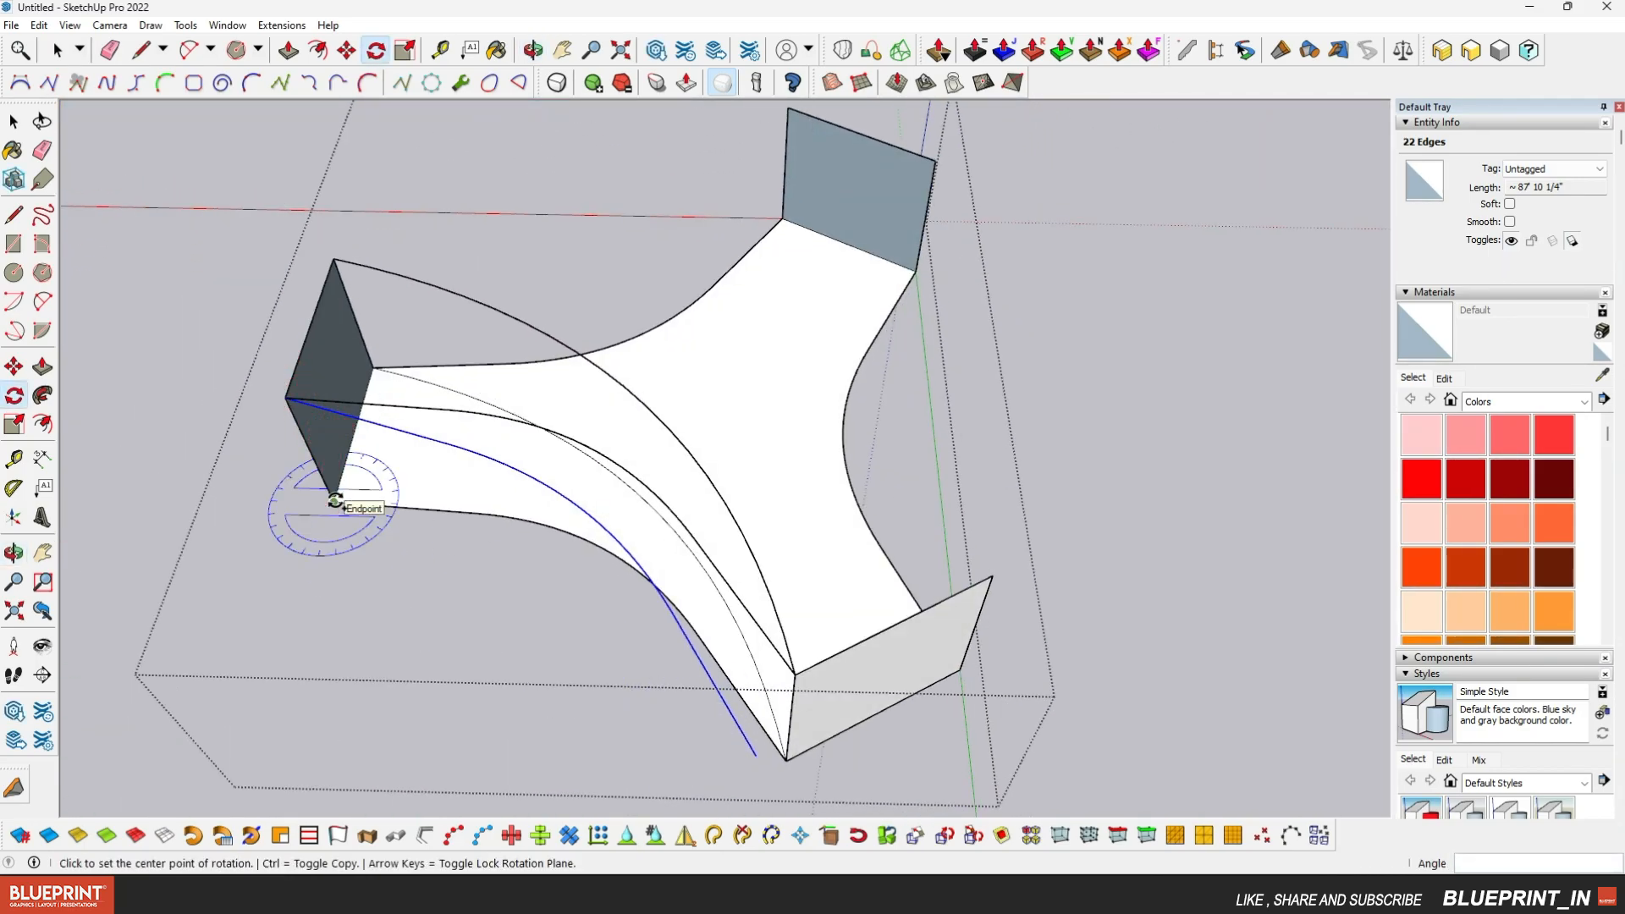
pyautogui.click(754, 754)
pyautogui.scroll(2, 776, 756)
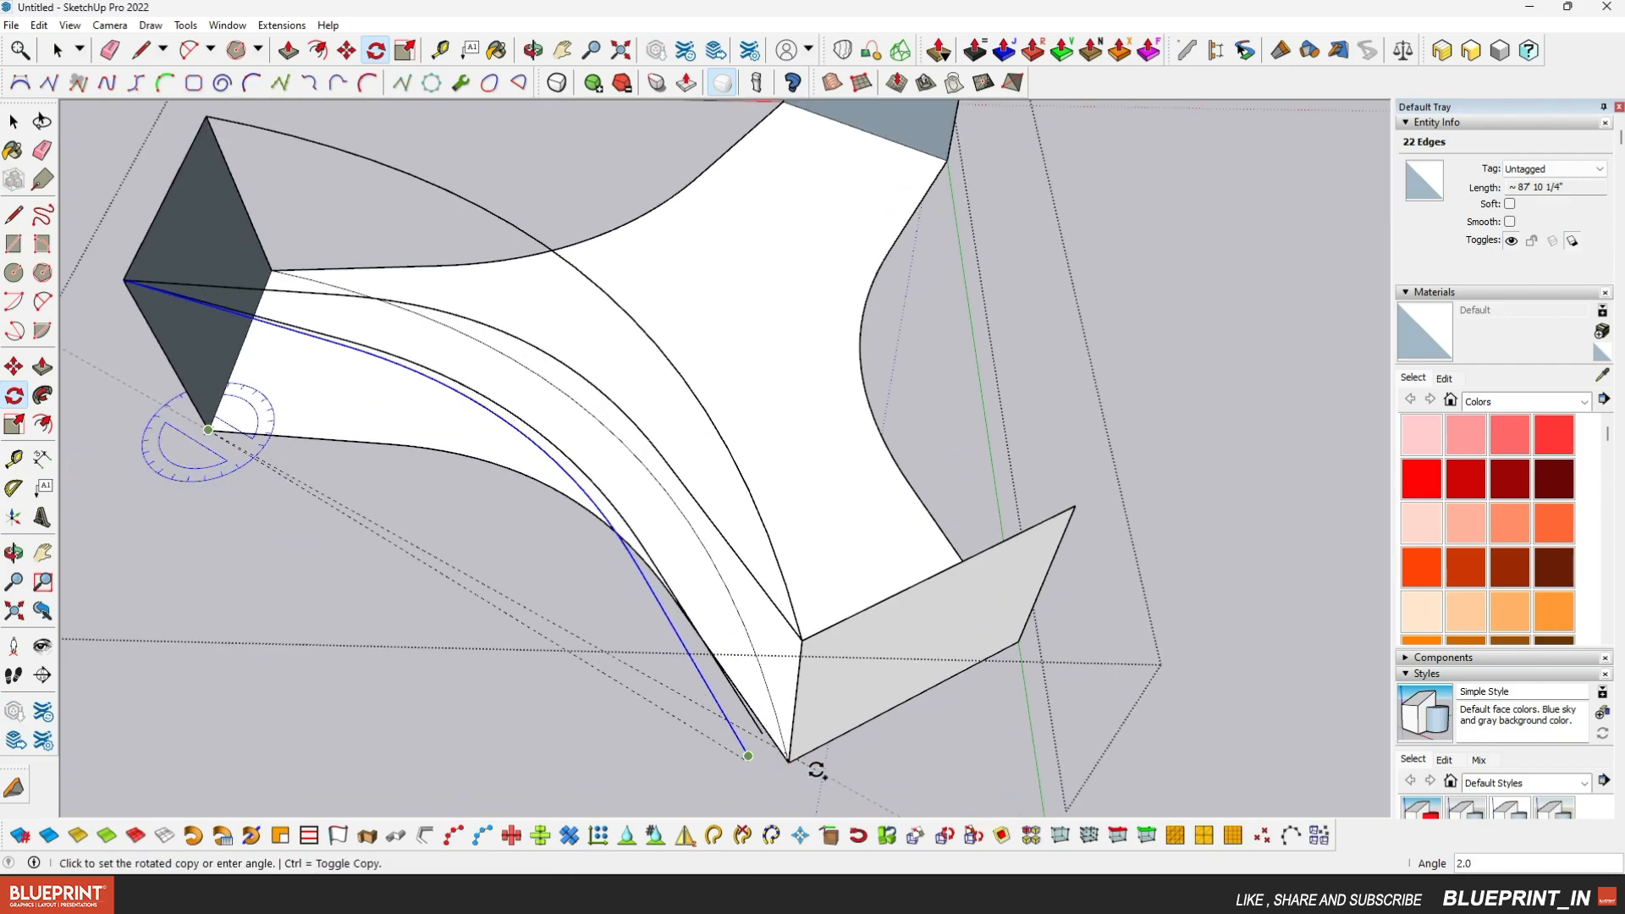
pyautogui.moveTo(834, 772)
pyautogui.mouseDown(button='middle')
pyautogui.moveTo(1033, 257)
pyautogui.moveTo(1023, 606)
pyautogui.mouseUp(button='middle')
pyautogui.scroll(2, 1023, 606)
# Draw a short line to join the tilted curve's lower end to the neighbouring wall's base corner
pyautogui.click(141, 53)
pyautogui.scroll(1, 897, 571)
pyautogui.click(867, 524)
pyautogui.click(963, 547)
pyautogui.moveTo(963, 547); pyautogui.dragTo(563, 449, button='middle')
pyautogui.scroll(2, 569, 465)
pyautogui.hotkey('ctrl', 'z')
pyautogui.scroll(1, 562, 444)
pyautogui.click(562, 419)
pyautogui.press('Escape')
# Erase the surplus curve copies, keeping one tilted curve from the wall's top corner to the opposite base corner
pyautogui.scroll(-4, 704, 508)
pyautogui.click(43, 151)
pyautogui.moveTo(361, 340)
pyautogui.mouseDown(button='middle')
pyautogui.moveTo(600, 546)
pyautogui.moveTo(66, 359)
pyautogui.mouseUp(button='middle')
pyautogui.scroll(-4, 601, 546)
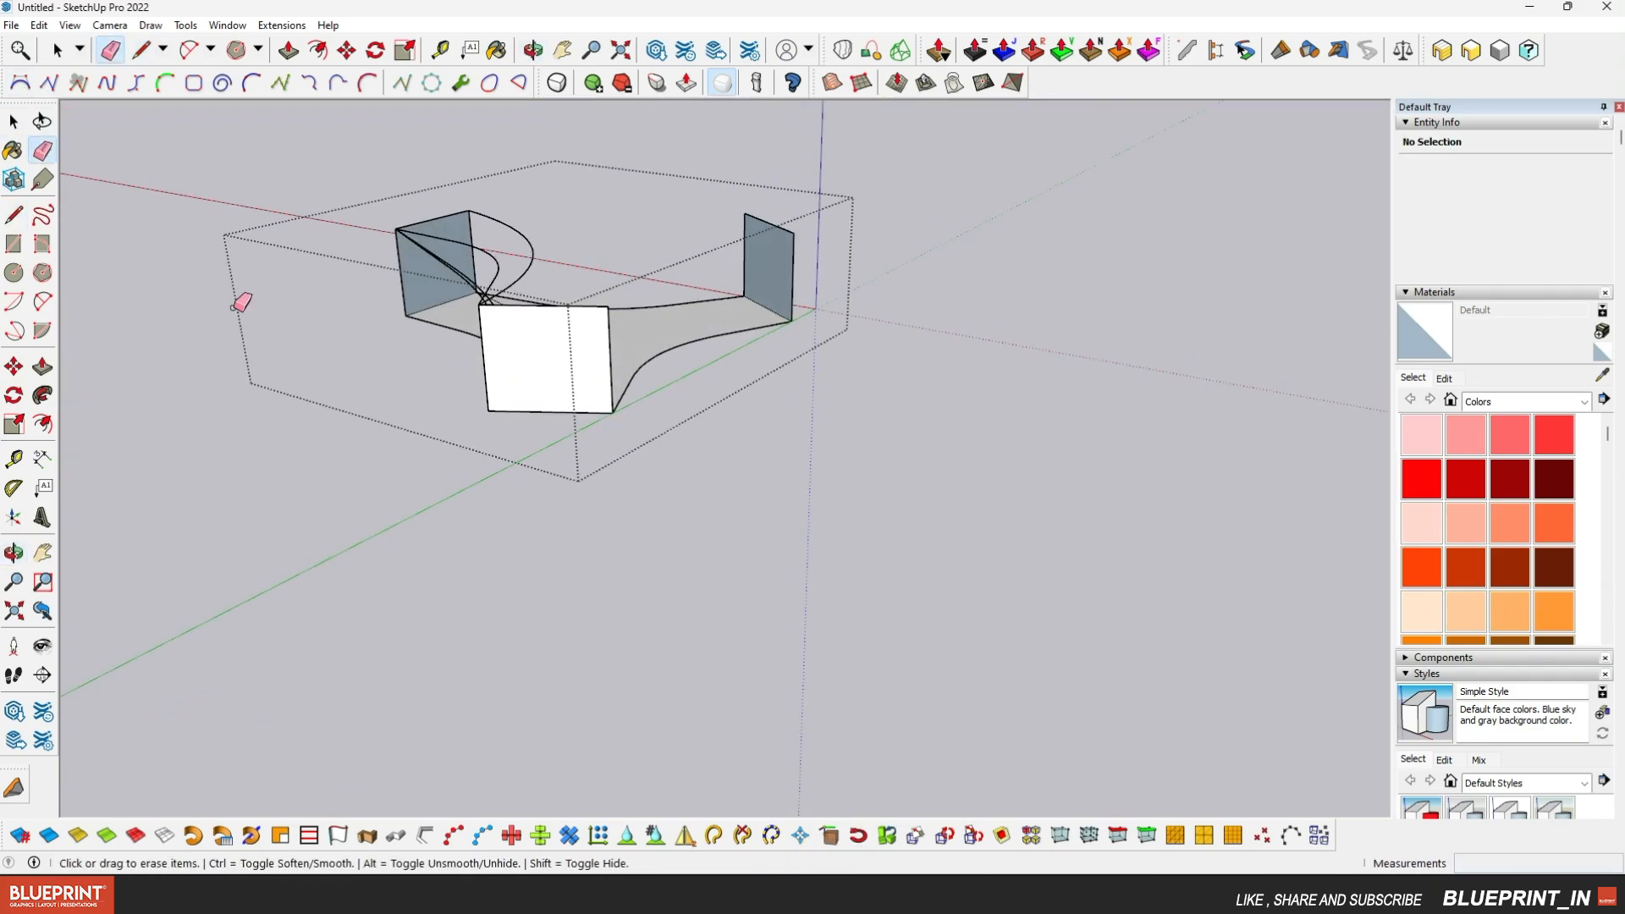
pyautogui.scroll(6, 309, 356)
pyautogui.scroll(2, 436, 254)
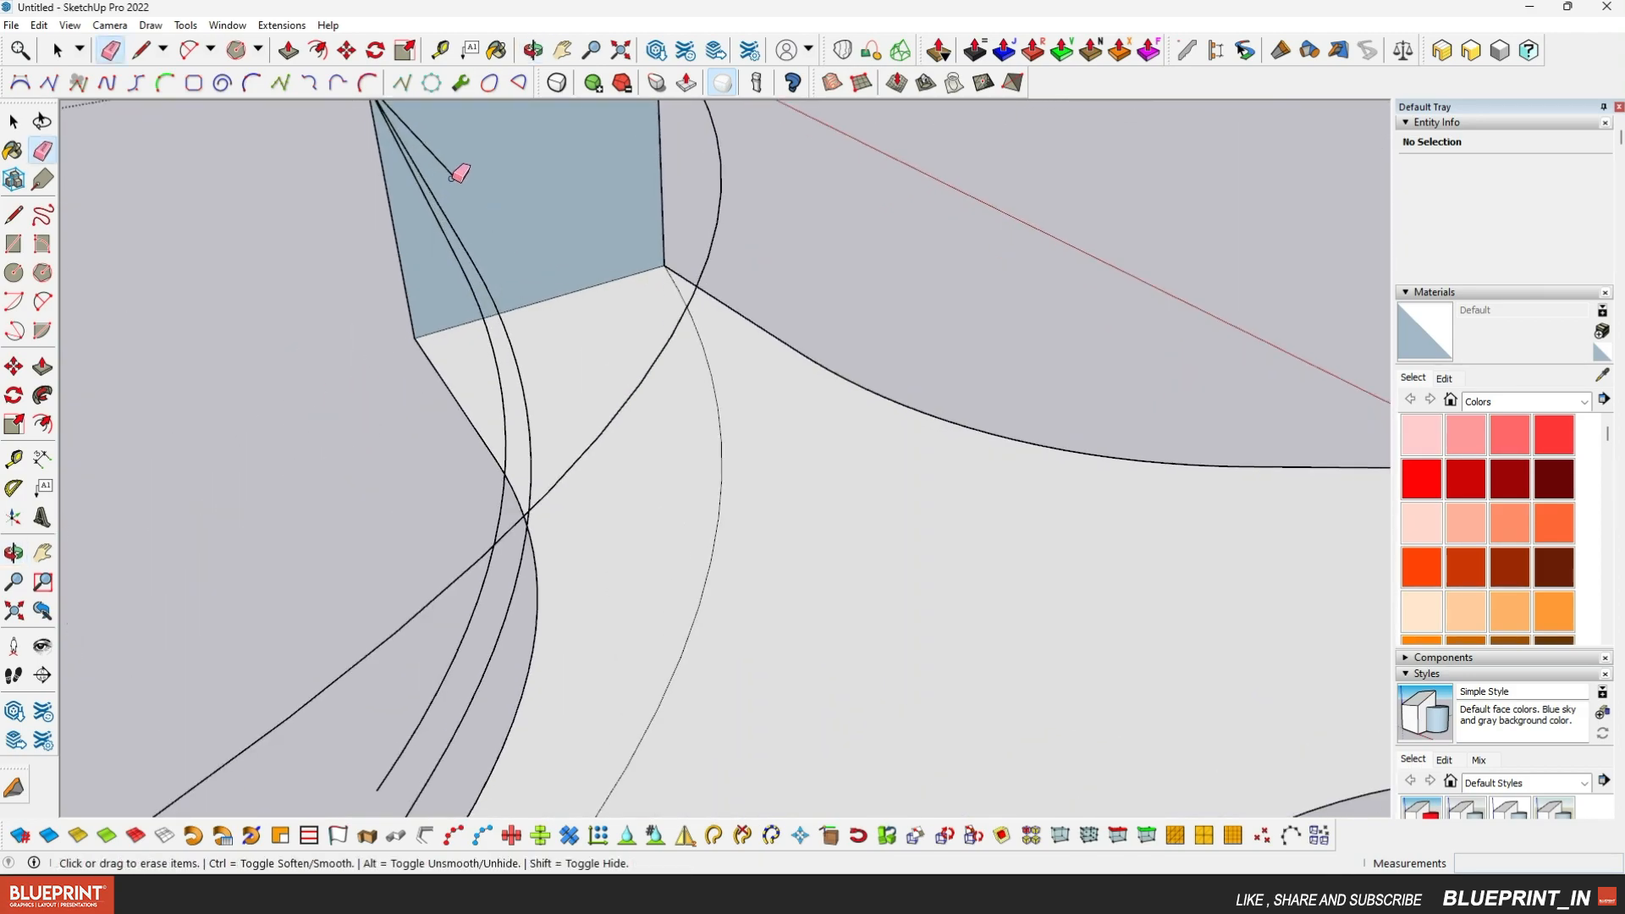
pyautogui.moveTo(475, 380); pyautogui.dragTo(704, 405, button='middle')
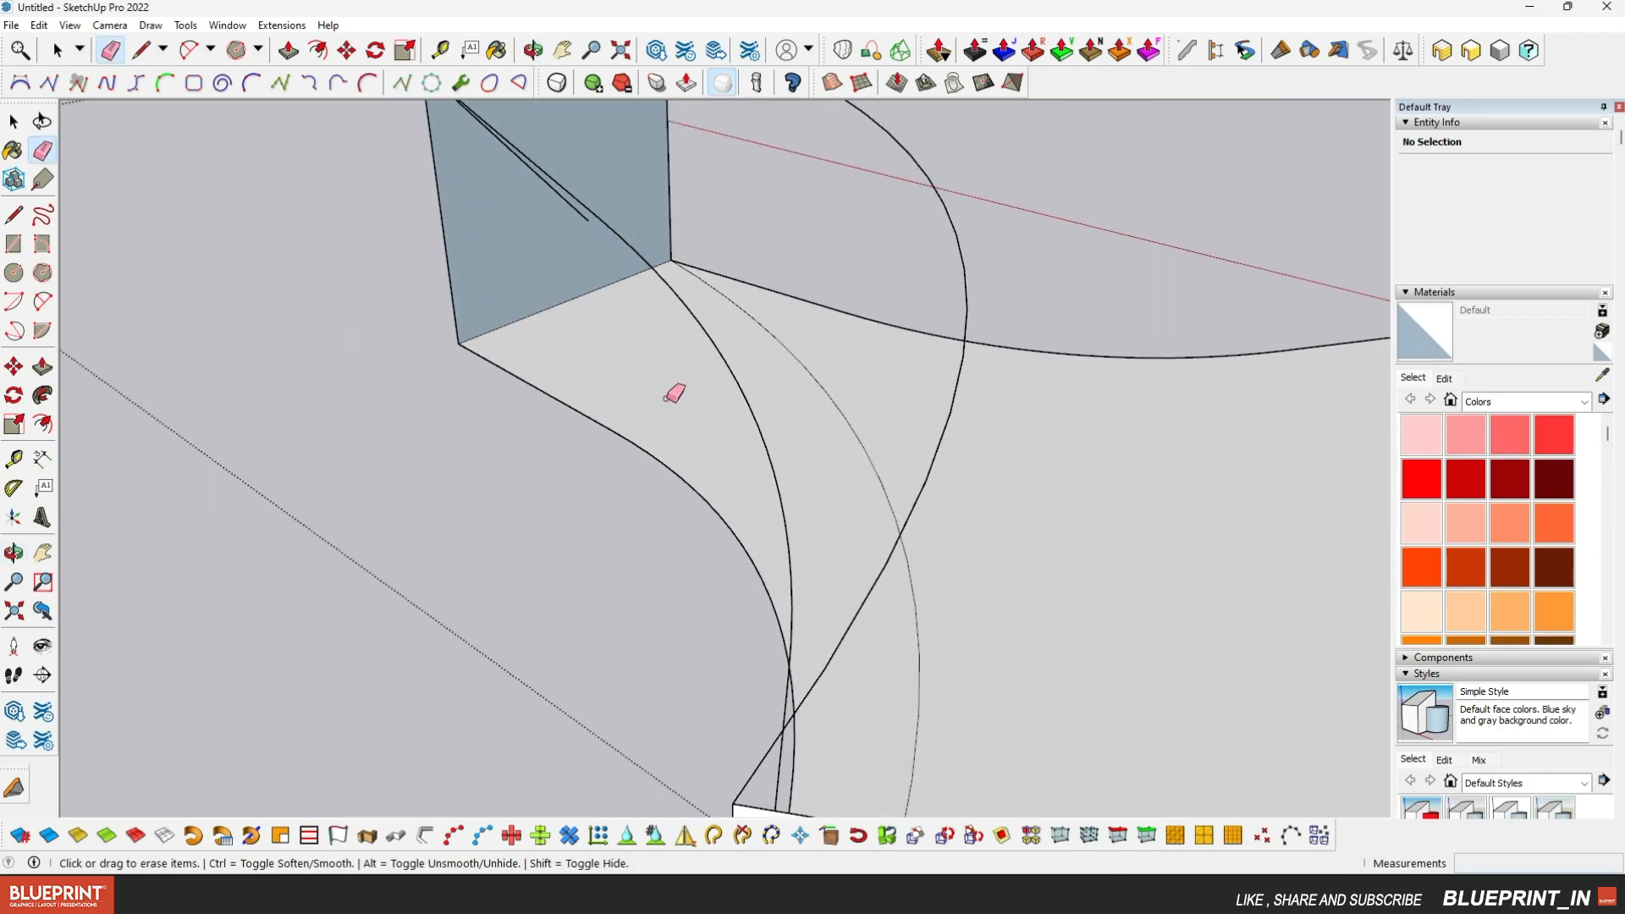
pyautogui.scroll(-1, 700, 369)
pyautogui.click(597, 264)
pyautogui.scroll(-5, 602, 262)
pyautogui.moveTo(635, 275)
pyautogui.mouseDown(button='middle')
pyautogui.moveTo(961, 290)
pyautogui.moveTo(861, 351)
pyautogui.mouseUp(button='middle')
# Loft by Spline between the upper Bezier curve and the tilted curve with 15 segments, creating a twisted roof surface
pyautogui.press('space')
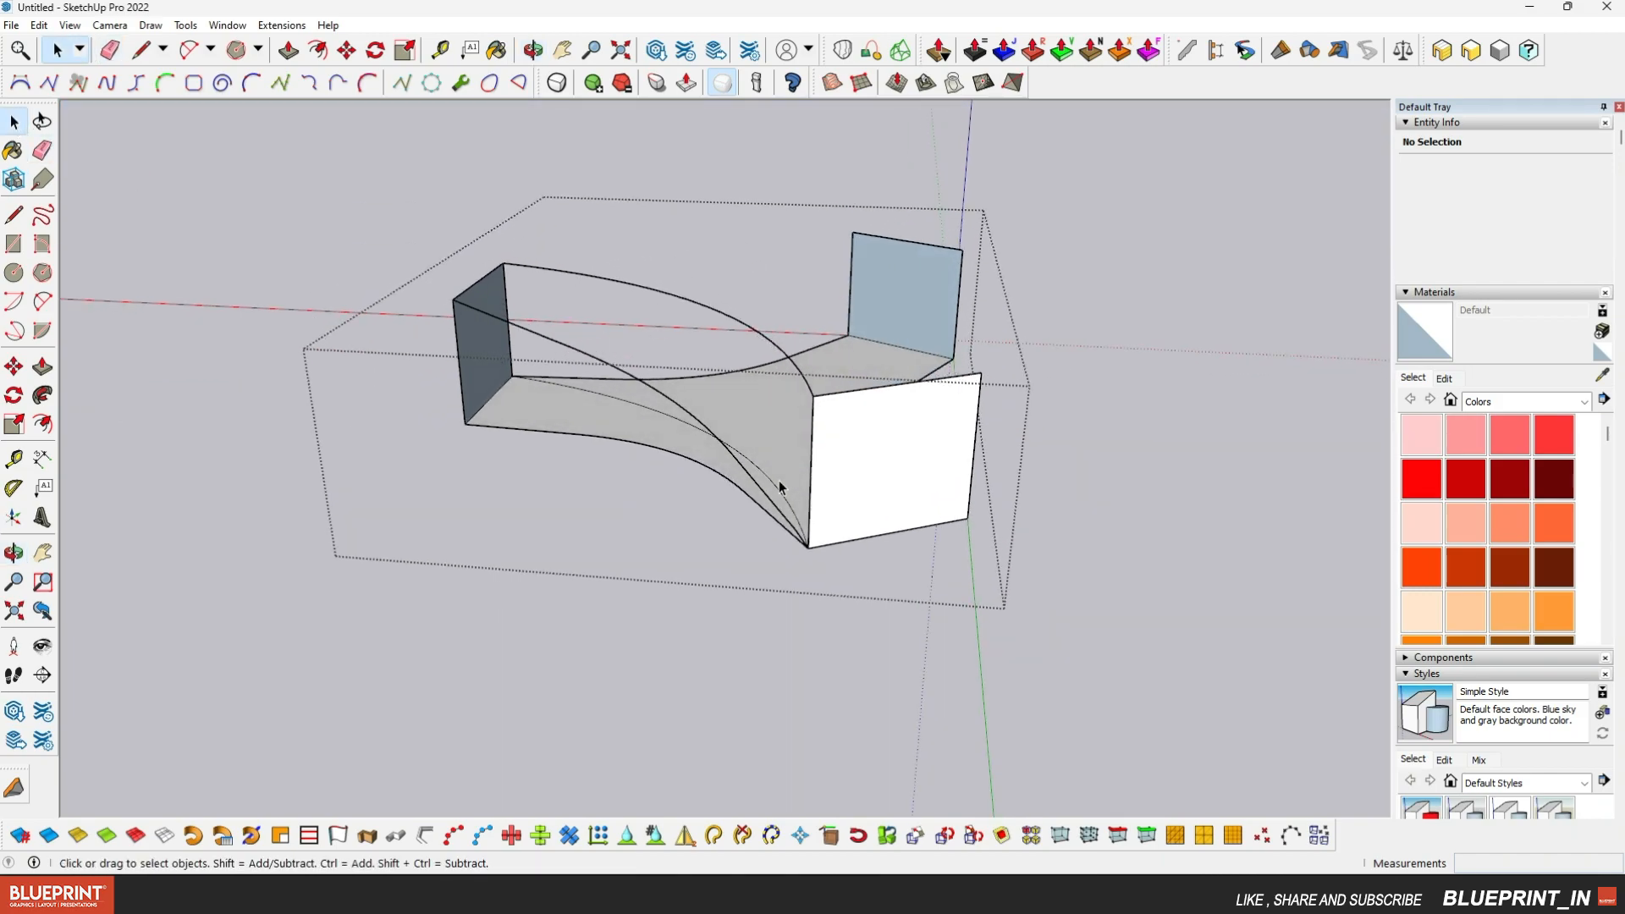
pyautogui.click(779, 488)
pyautogui.scroll(4, 712, 445)
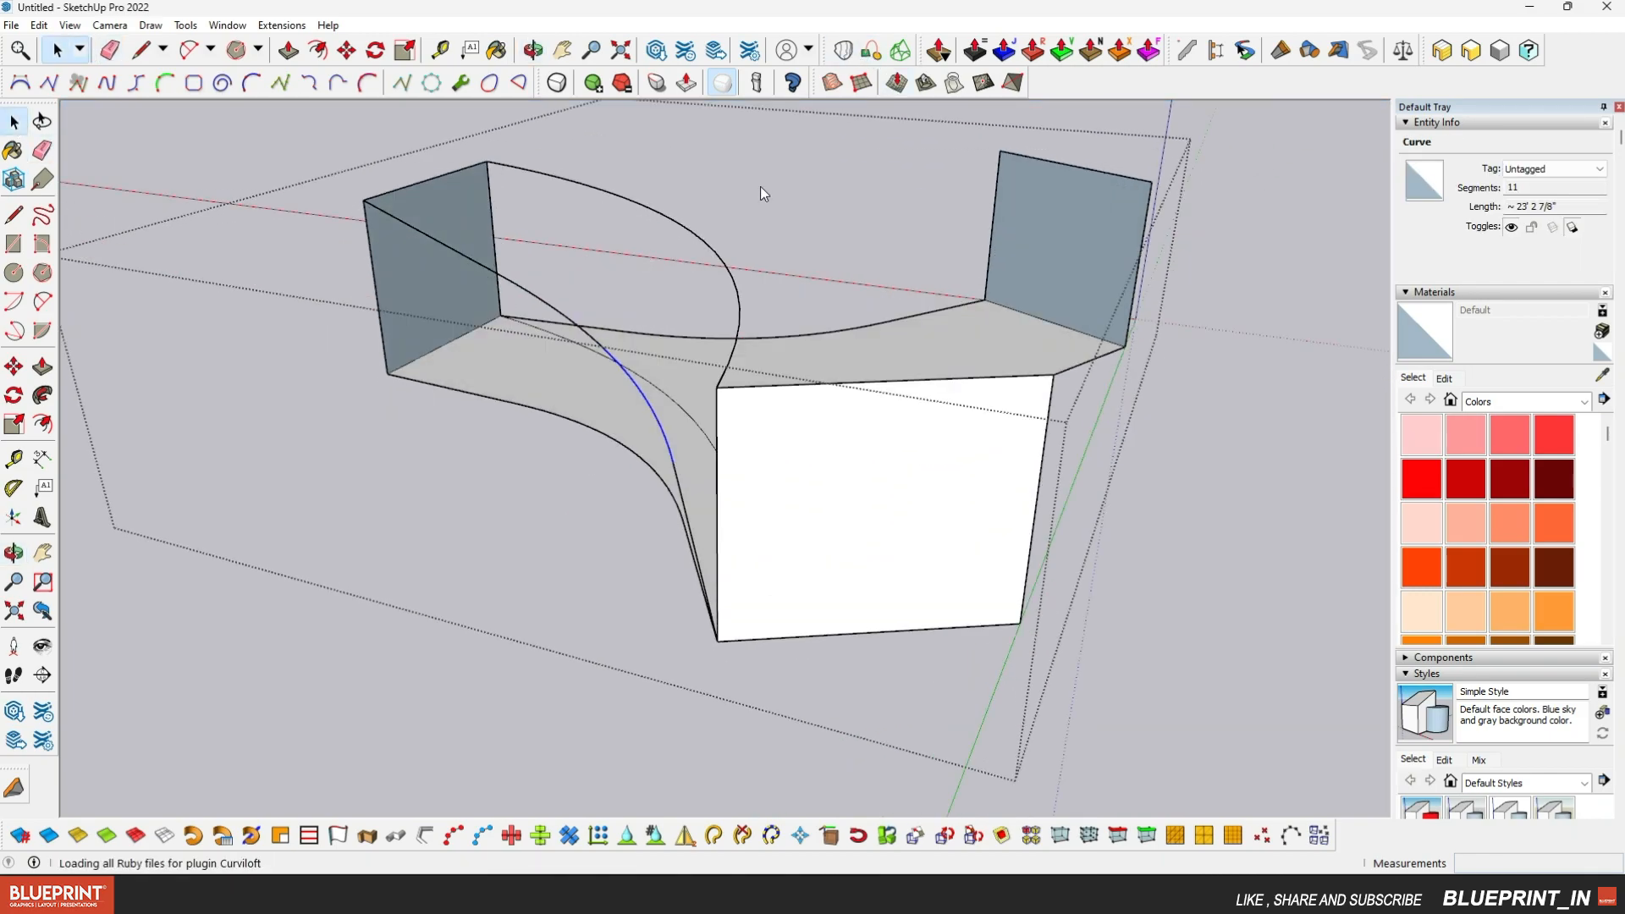
pyautogui.click(843, 50)
pyautogui.click(826, 479)
pyautogui.click(739, 294)
pyautogui.moveTo(730, 288); pyautogui.dragTo(846, 294, button='middle')
pyautogui.click(569, 347)
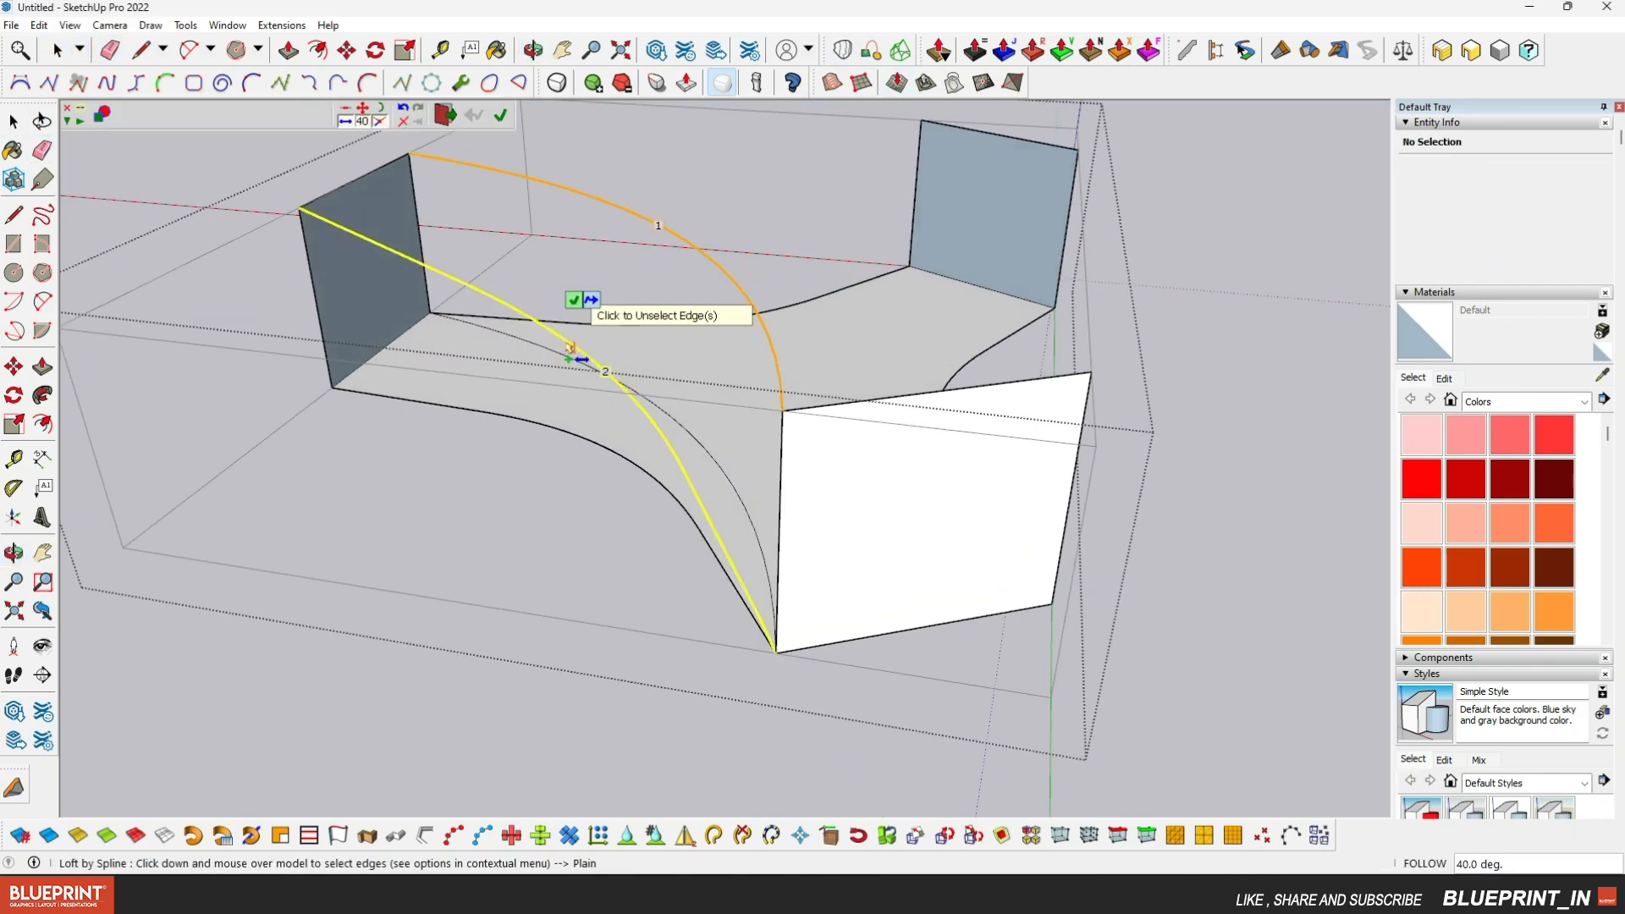
pyautogui.press('Return')
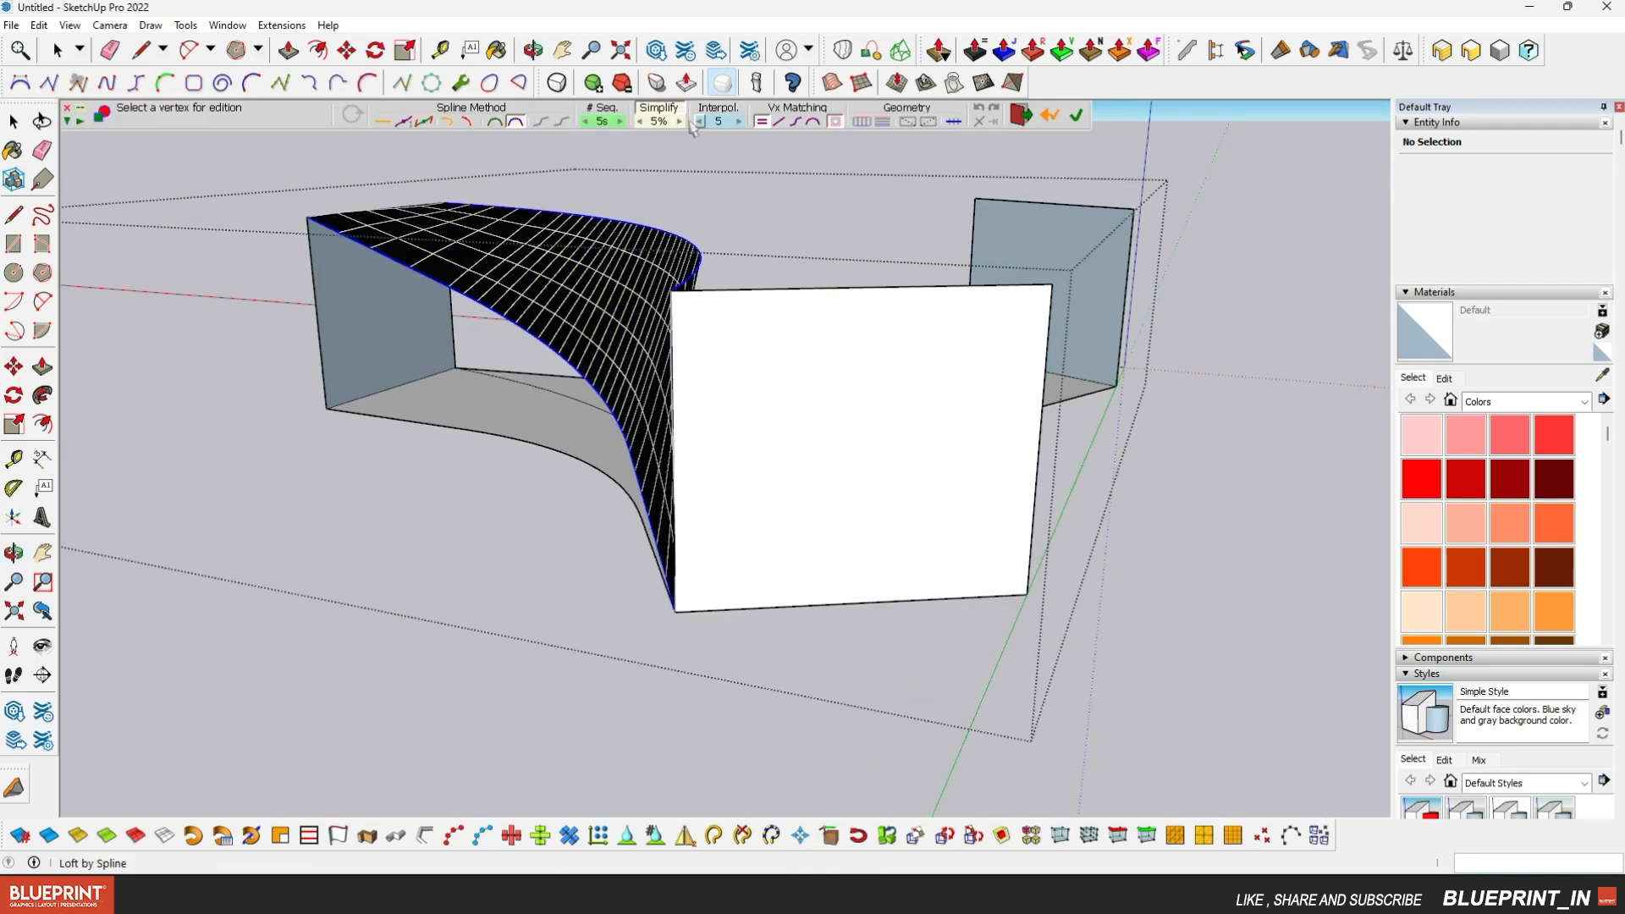
pyautogui.click(623, 121)
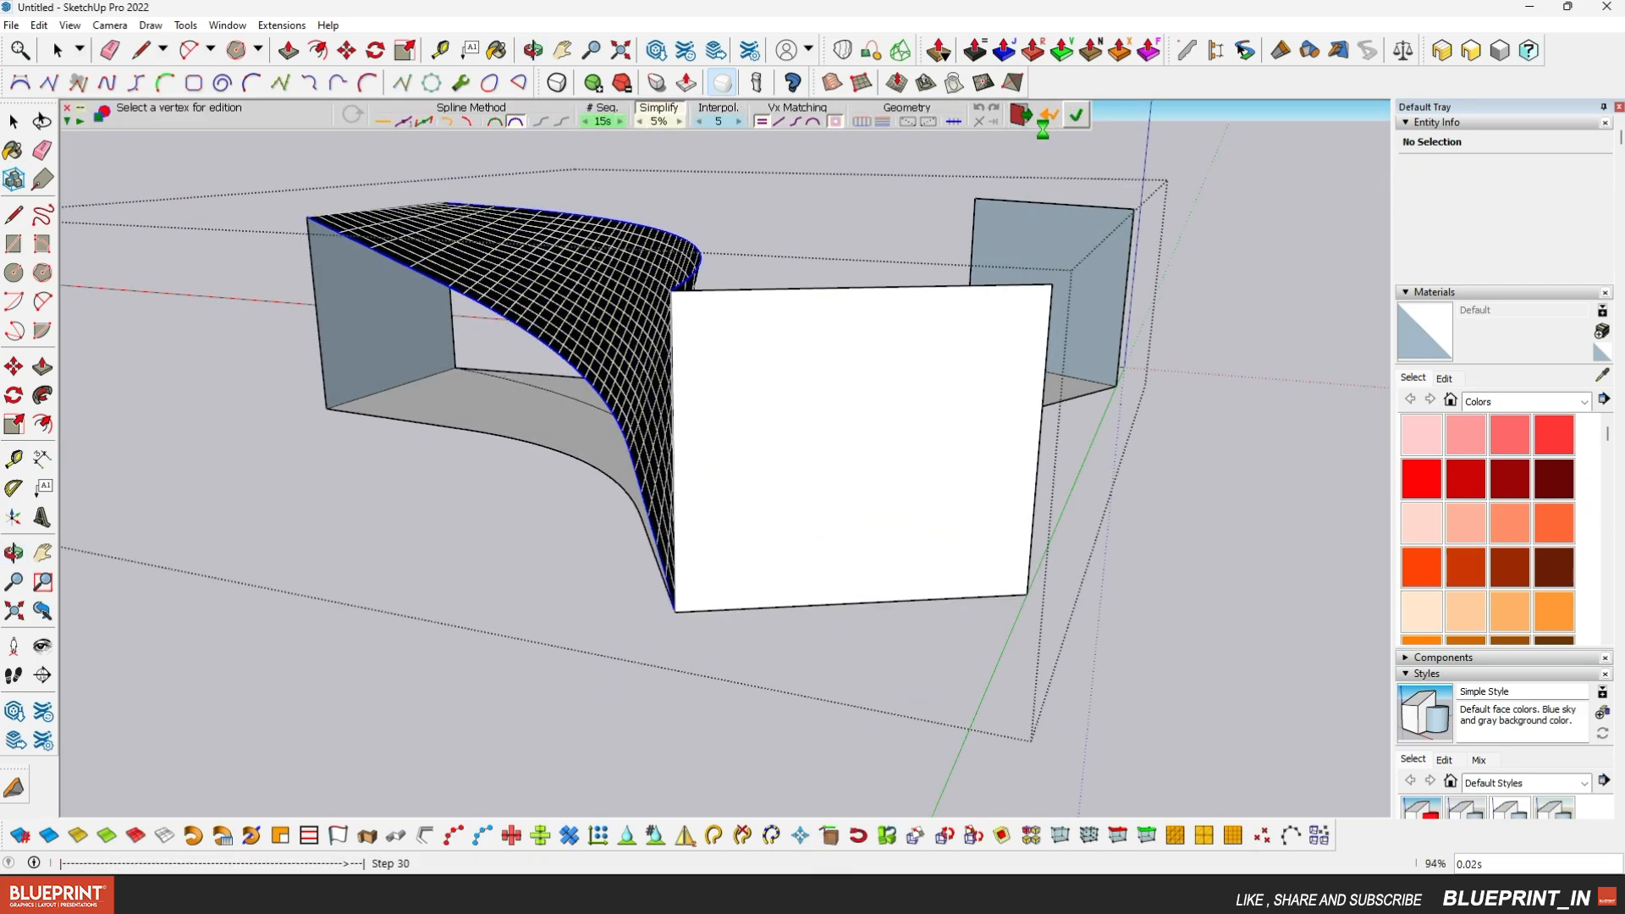
pyautogui.scroll(3, 533, 316)
# Loft by Spline between the tilted curve and the floor's curved outer edge to form the side wall surface
pyautogui.moveTo(541, 313)
pyautogui.mouseDown(button='middle')
pyautogui.moveTo(827, 262)
pyautogui.moveTo(968, 338)
pyautogui.moveTo(1070, 282)
pyautogui.moveTo(528, 329)
pyautogui.mouseUp(button='middle')
pyautogui.scroll(-3, 968, 345)
pyautogui.scroll(3, 968, 344)
pyautogui.click(526, 328)
pyautogui.scroll(-2, 550, 342)
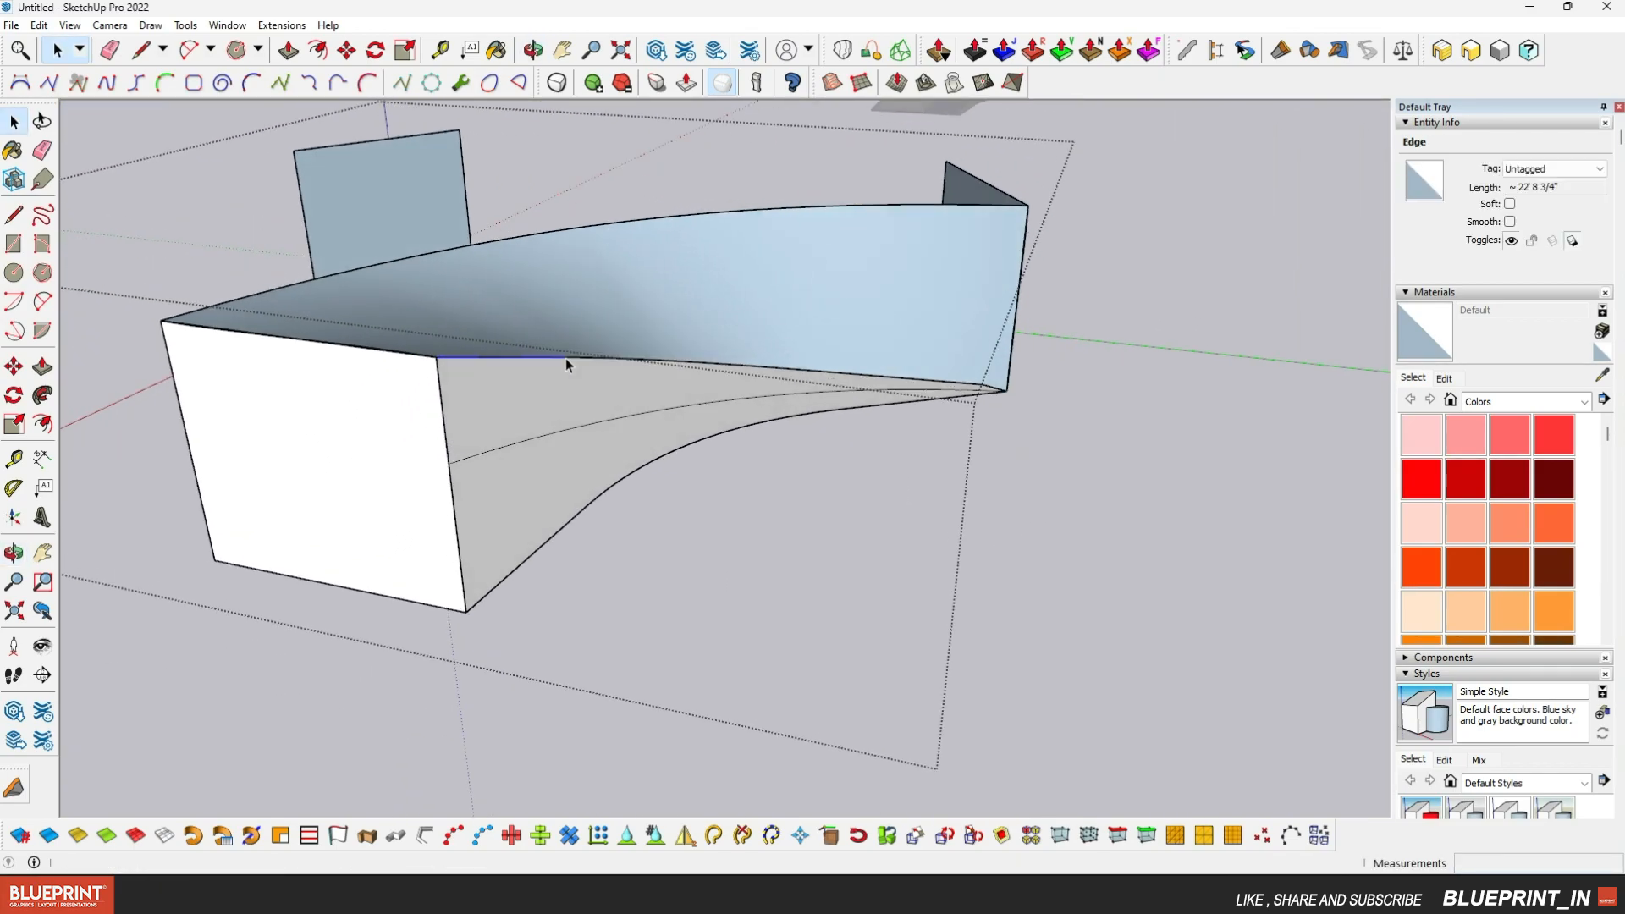
pyautogui.click(840, 56)
pyautogui.press('Return')
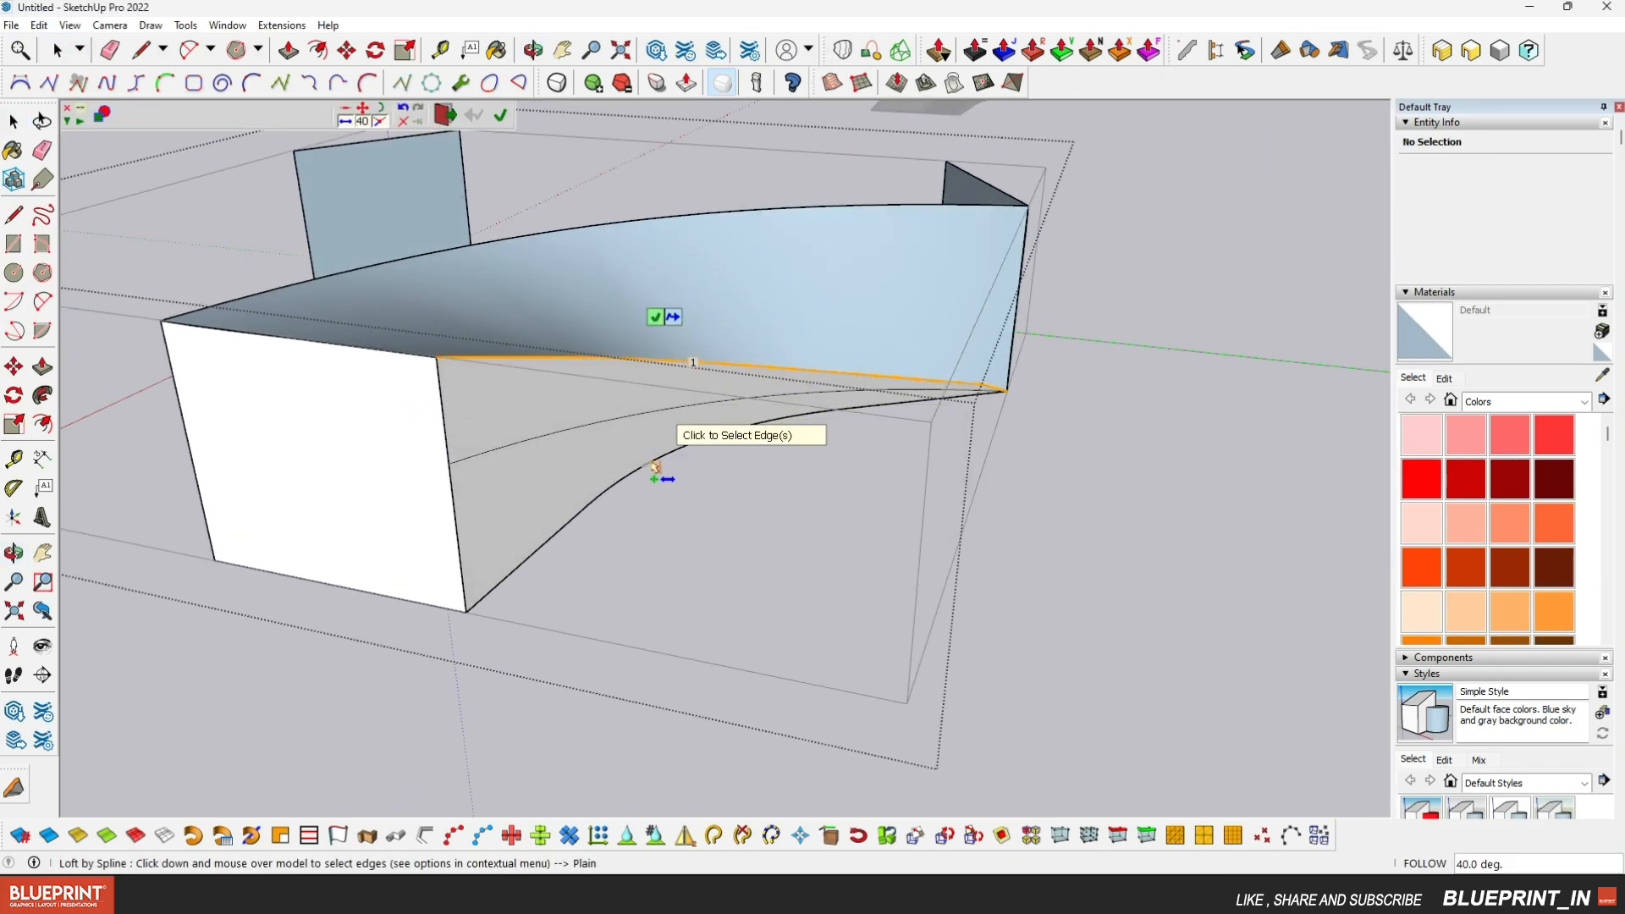
pyautogui.press('Return')
pyautogui.moveTo(653, 468); pyautogui.dragTo(435, 311, button='middle')
pyautogui.click(1077, 115)
# Select the lofted roof and side wall surfaces and make them one group
pyautogui.scroll(-2, 685, 376)
pyautogui.moveTo(685, 376); pyautogui.dragTo(1215, 464, button='middle')
pyautogui.press('space')
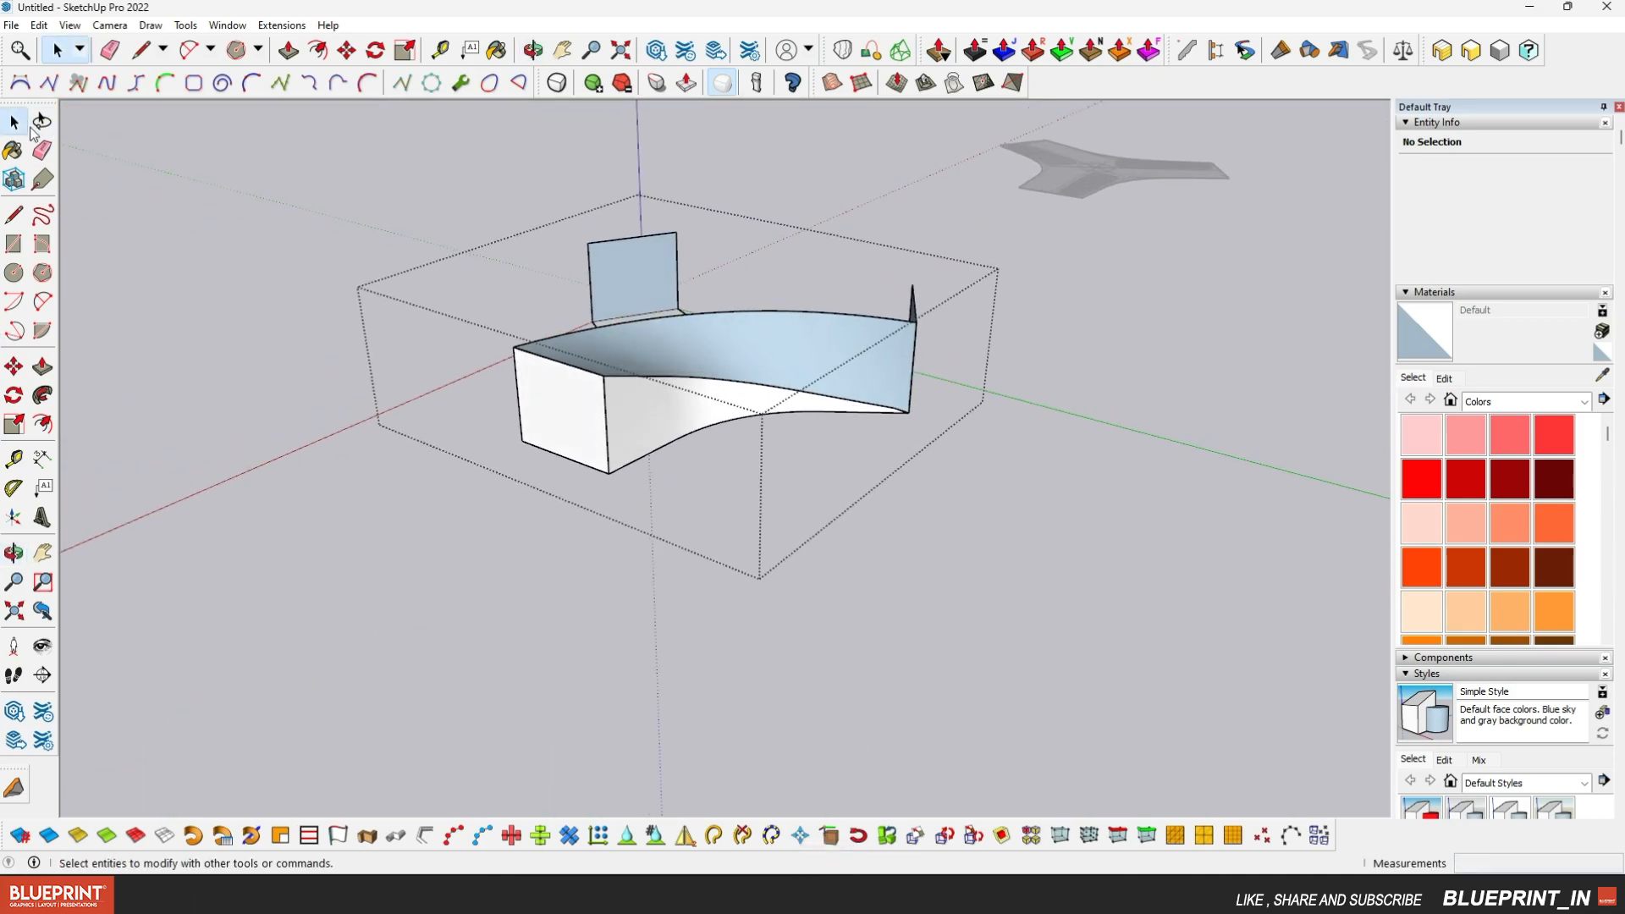
pyautogui.scroll(2, 677, 404)
pyautogui.click(669, 383)
pyautogui.rightClick(673, 316)
pyautogui.press('Escape')
# Copy the curved surface group beside the model and rotate the copy toward the orientation of the next arm gap
pyautogui.moveTo(725, 474); pyautogui.dragTo(1019, 606, button='middle')
pyautogui.press('m')
pyautogui.click(1016, 611)
pyautogui.click(857, 742)
pyautogui.click(806, 570)
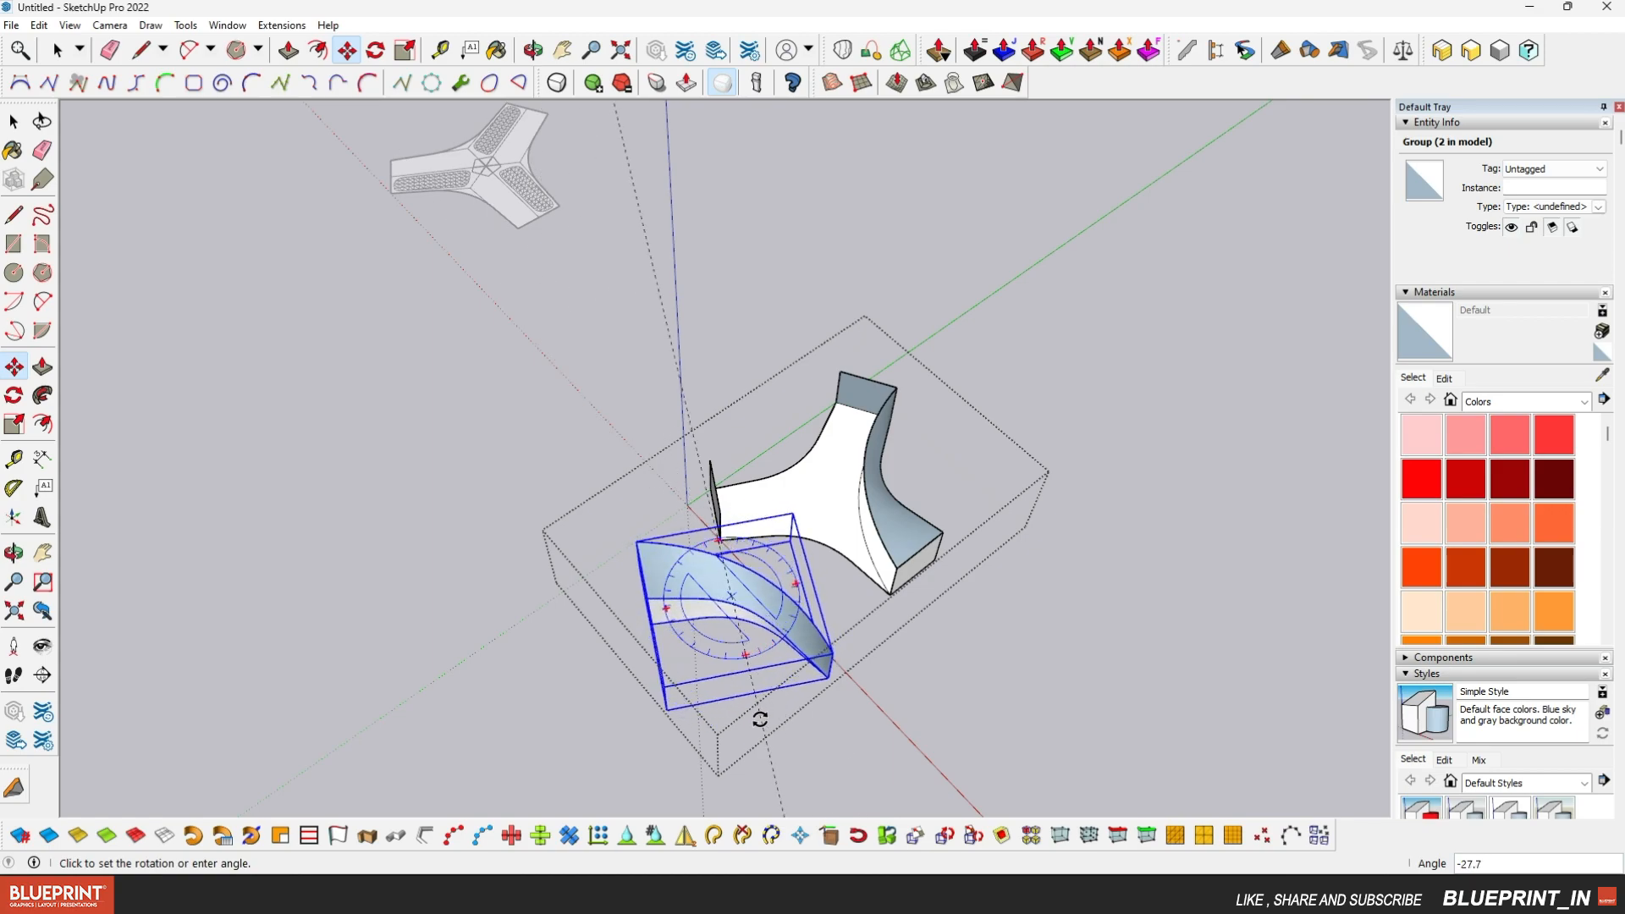
pyautogui.press('Return')
# Move the rotated copy so its end corner meets the matching corner of the adjacent end wall
pyautogui.moveTo(740, 732); pyautogui.dragTo(860, 586, button='middle')
pyautogui.click(774, 556)
pyautogui.scroll(2, 885, 606)
pyautogui.click(911, 599)
# Rotate the attached copy about the shared wall corner until its other end meets the next end wall
pyautogui.click(376, 52)
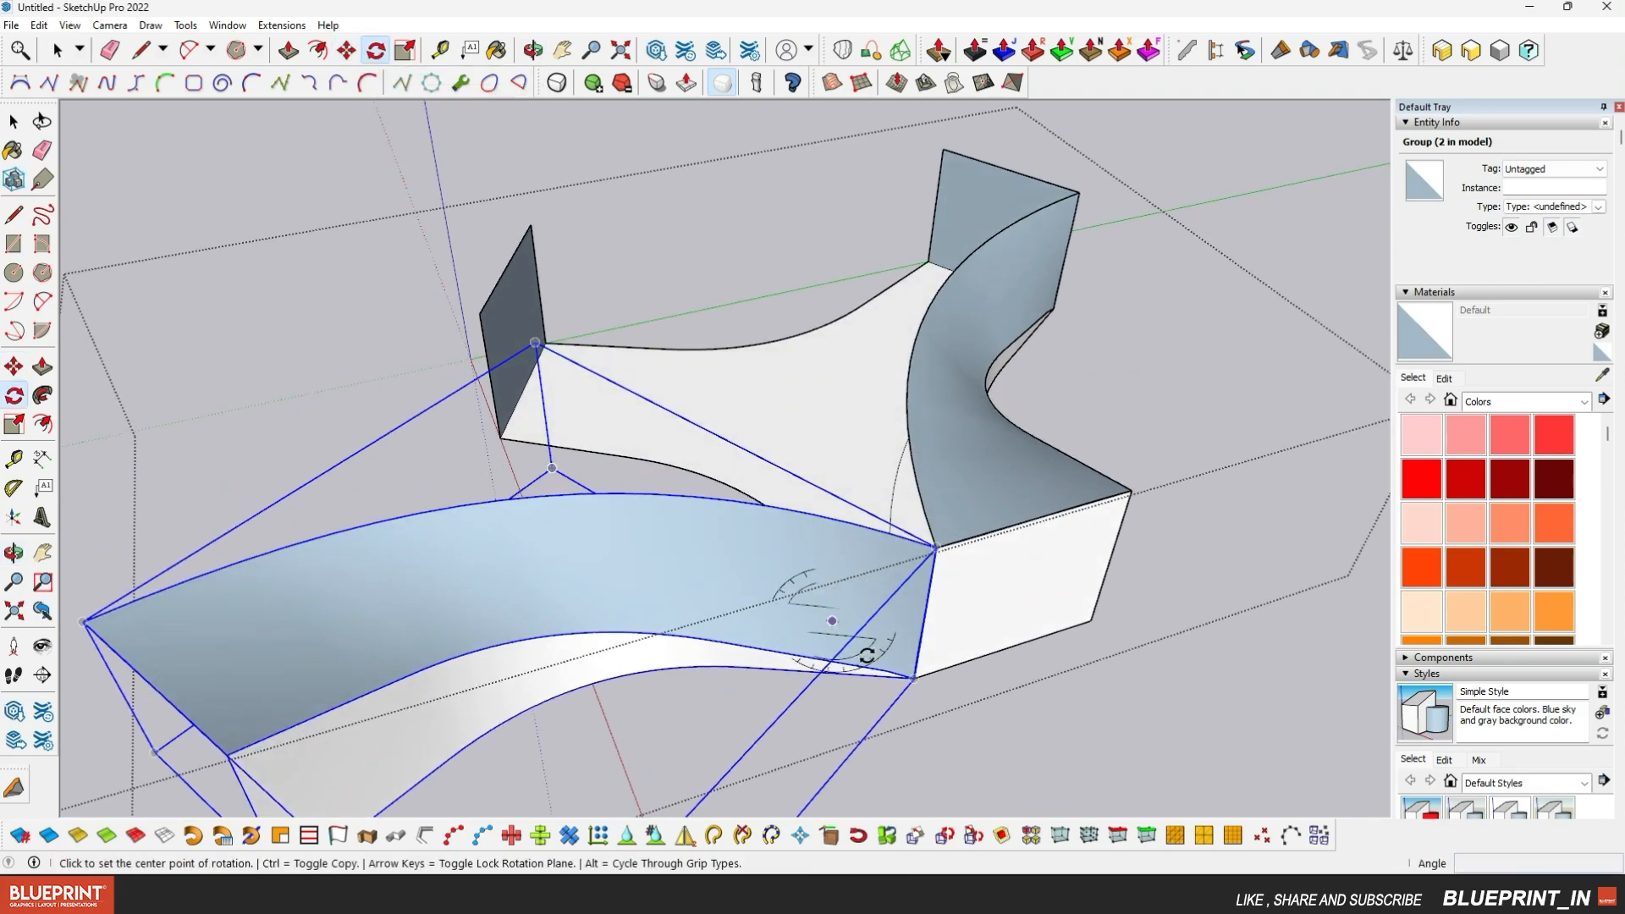
pyautogui.click(915, 680)
pyautogui.scroll(-4, 931, 428)
pyautogui.click(566, 689)
pyautogui.scroll(1, 650, 423)
pyautogui.click(649, 429)
# Copy the curved surface group beside the model again and rotate this third one by -135°
pyautogui.moveTo(650, 429); pyautogui.dragTo(940, 542, button='middle')
pyautogui.scroll(-4, 699, 559)
pyautogui.click(347, 51)
pyautogui.press('ctrl')
pyautogui.click(1016, 515)
pyautogui.click(819, 671)
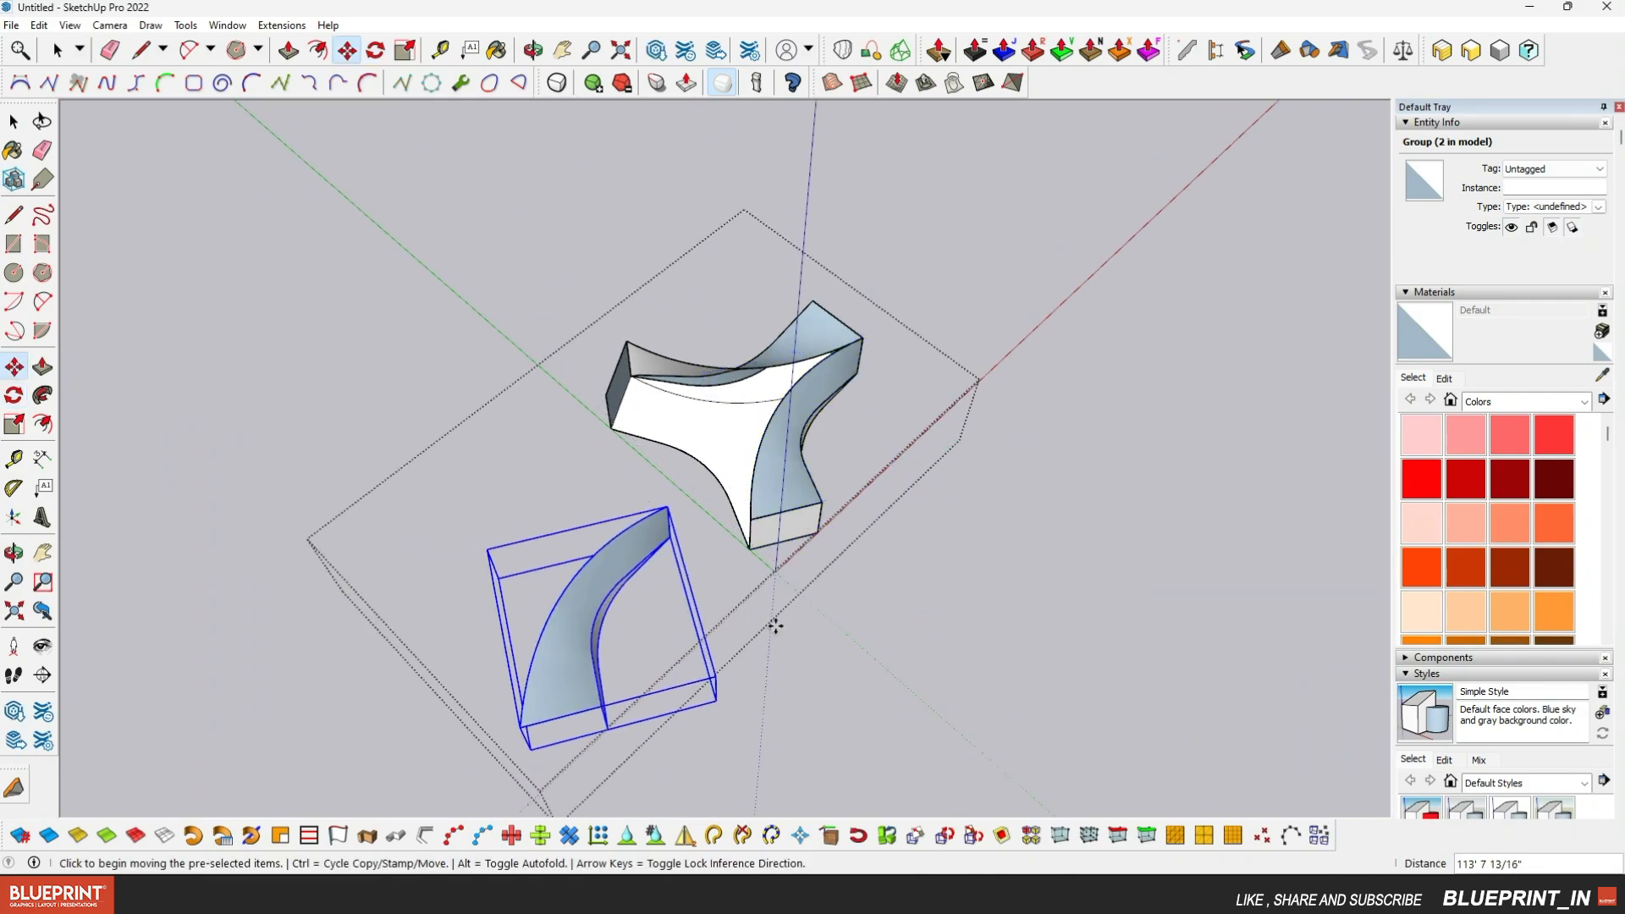
pyautogui.click(673, 592)
pyautogui.click(581, 674)
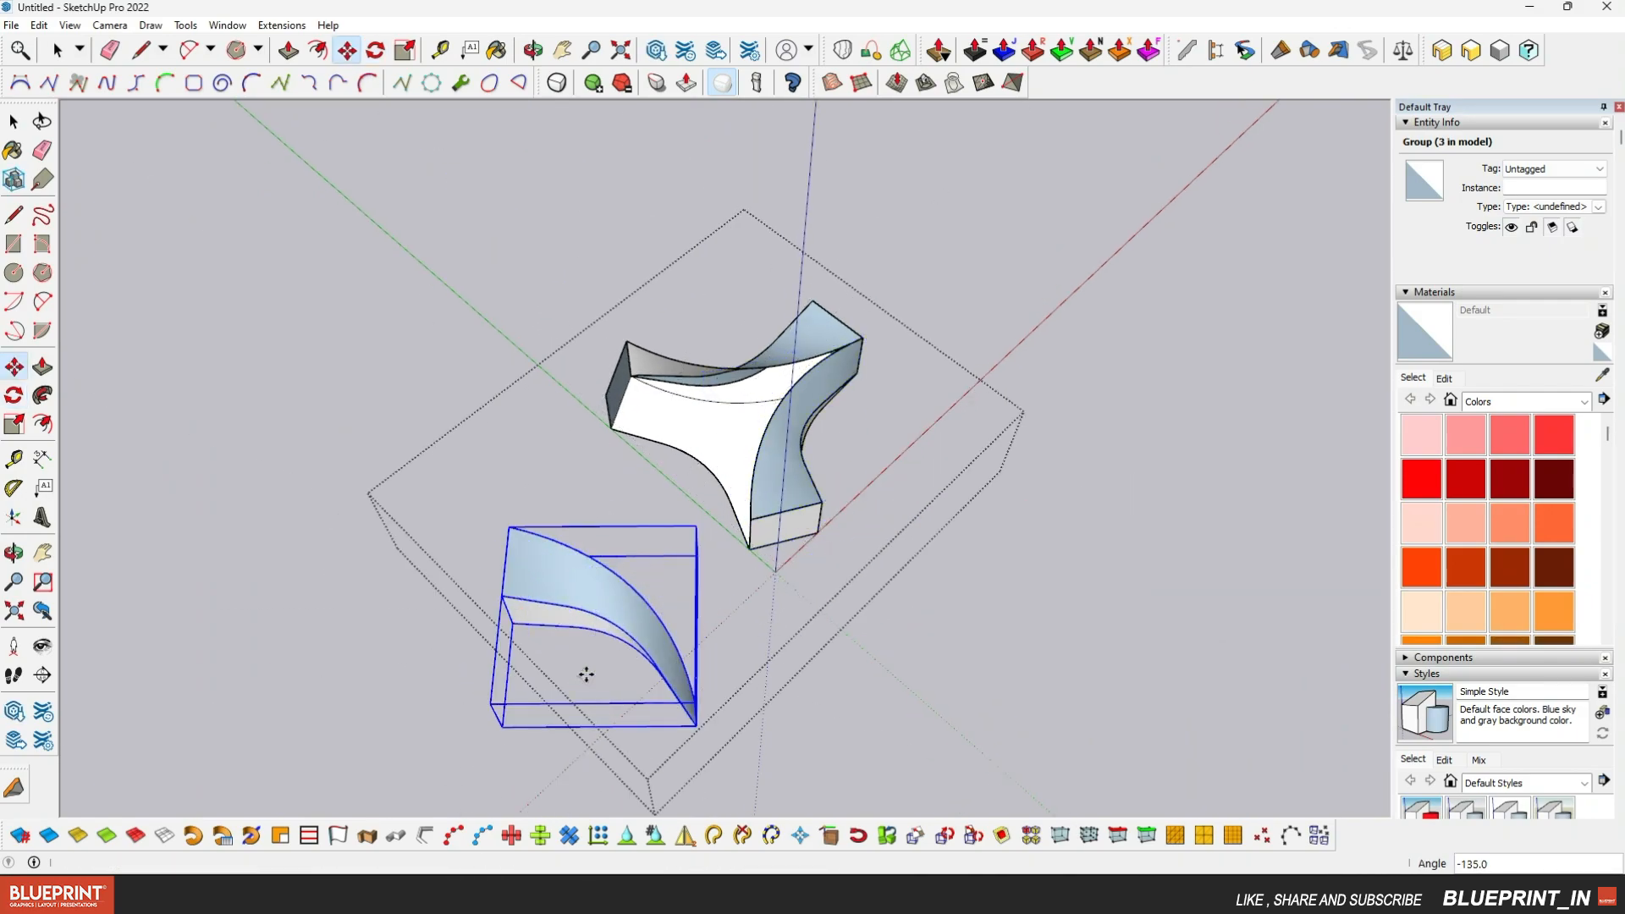
# Move the third curved surface group so its end corner snaps to the end wall at the remaining gap
pyautogui.scroll(2, 581, 675)
pyautogui.moveTo(581, 674); pyautogui.dragTo(795, 695, button='middle')
pyautogui.scroll(4, 794, 696)
pyautogui.click(805, 723)
pyautogui.scroll(2, 719, 313)
pyautogui.click(762, 225)
# Rotate the third curved surface group about the shared corner to line up with the last end wall
pyautogui.scroll(-4, 907, 516)
pyautogui.moveTo(907, 519); pyautogui.dragTo(576, 225, button='middle')
pyautogui.press('q')
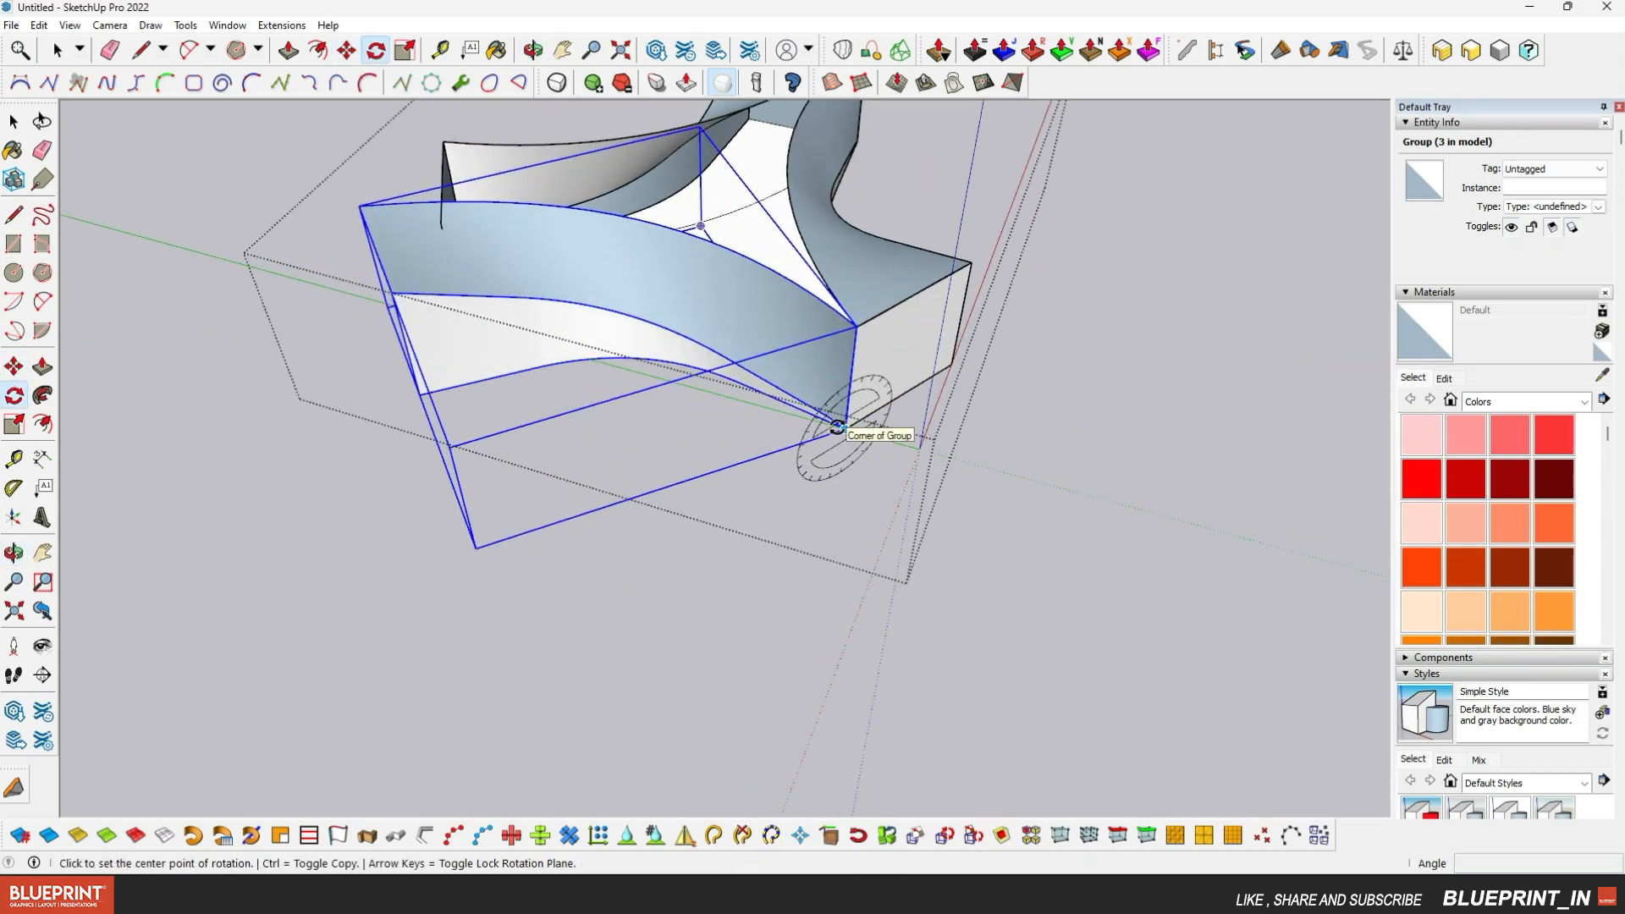
pyautogui.click(417, 397)
pyautogui.click(464, 301)
# Select all three curved surface groups and combine them into one group
pyautogui.scroll(-2, 544, 453)
pyautogui.moveTo(544, 453); pyautogui.dragTo(727, 431, button='middle')
pyautogui.moveTo(634, 385); pyautogui.dragTo(630, 439, button='middle')
pyautogui.keyDown('shift'); pyautogui.click(515, 217); pyautogui.keyUp('shift')
pyautogui.keyDown('shift'); pyautogui.click(692, 291); pyautogui.keyUp('shift')
pyautogui.rightClick(694, 291)
pyautogui.click(747, 458)
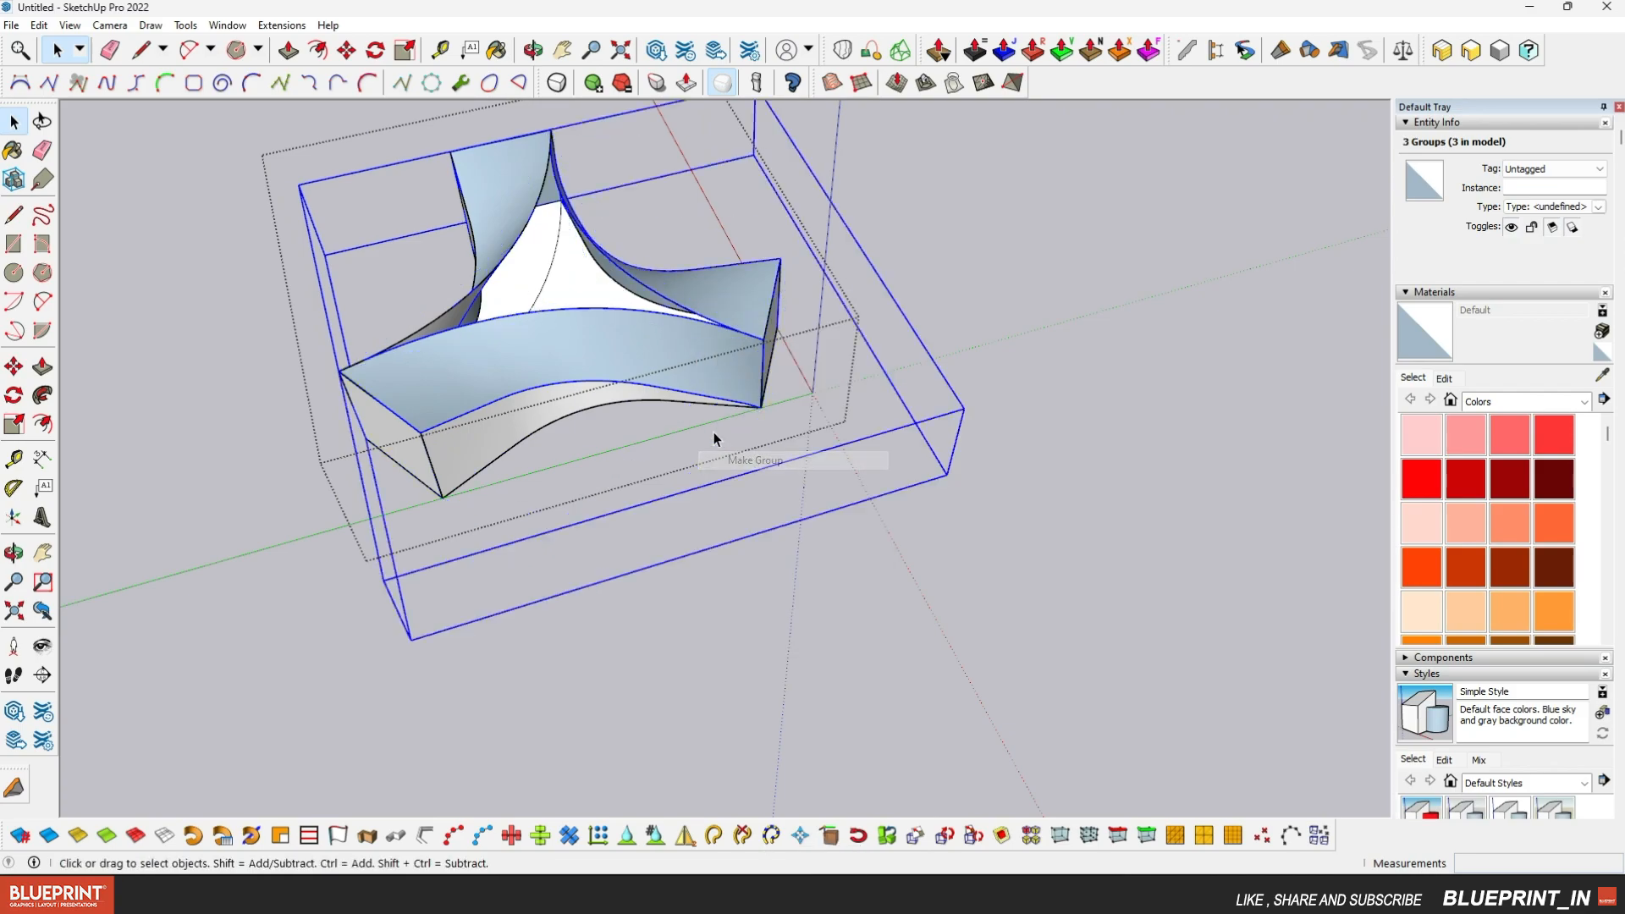
# Explode the nested groups of curved surfaces so they merge with the floor and end wall geometry
pyautogui.moveTo(735, 445); pyautogui.dragTo(584, 397, button='middle')
pyautogui.doubleClick(650, 343)
pyautogui.moveTo(650, 342); pyautogui.dragTo(689, 355, button='middle')
pyautogui.hotkey('ctrl', 'a')
pyautogui.rightClick(667, 333)
pyautogui.click(724, 500)
pyautogui.moveTo(724, 500); pyautogui.dragTo(685, 575, button='middle')
pyautogui.keyDown('shift'); pyautogui.click(637, 186); pyautogui.keyUp('shift')
pyautogui.rightClick(637, 183)
pyautogui.click(685, 274)
# Draw a line across the central opening between the curved roof edges to fill it with a top face
pyautogui.scroll(2, 633, 487)
pyautogui.click(633, 481)
pyautogui.click(137, 83)
pyautogui.click(141, 51)
pyautogui.click(583, 472)
pyautogui.moveTo(627, 470); pyautogui.dragTo(846, 474, button='middle')
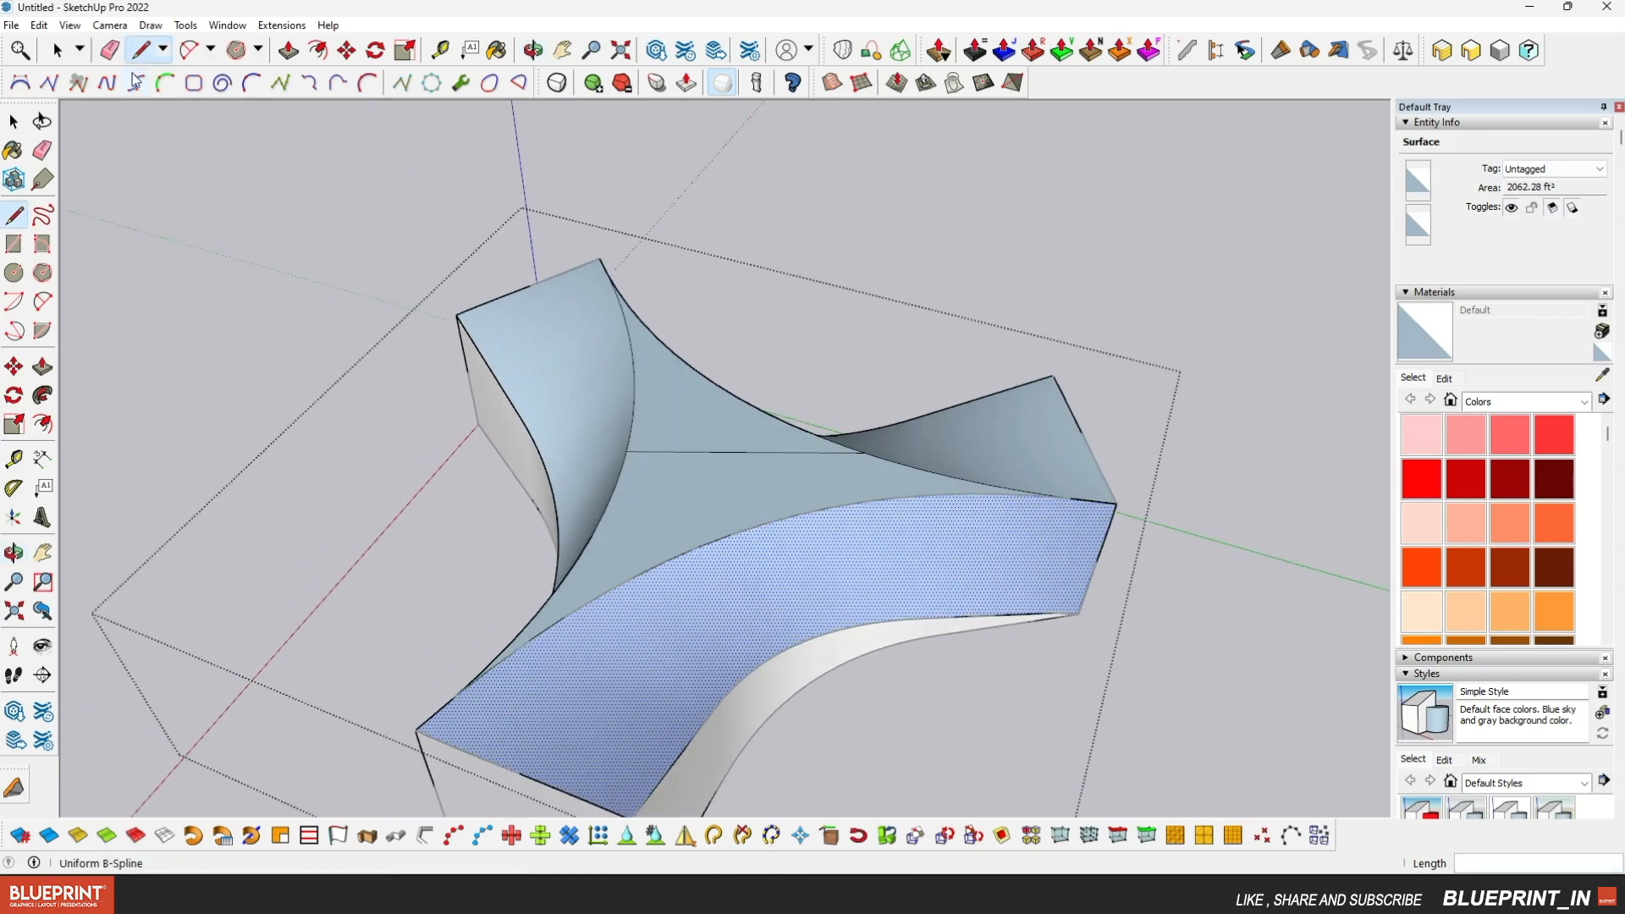
pyautogui.moveTo(750, 449); pyautogui.dragTo(1040, 354, button='middle')
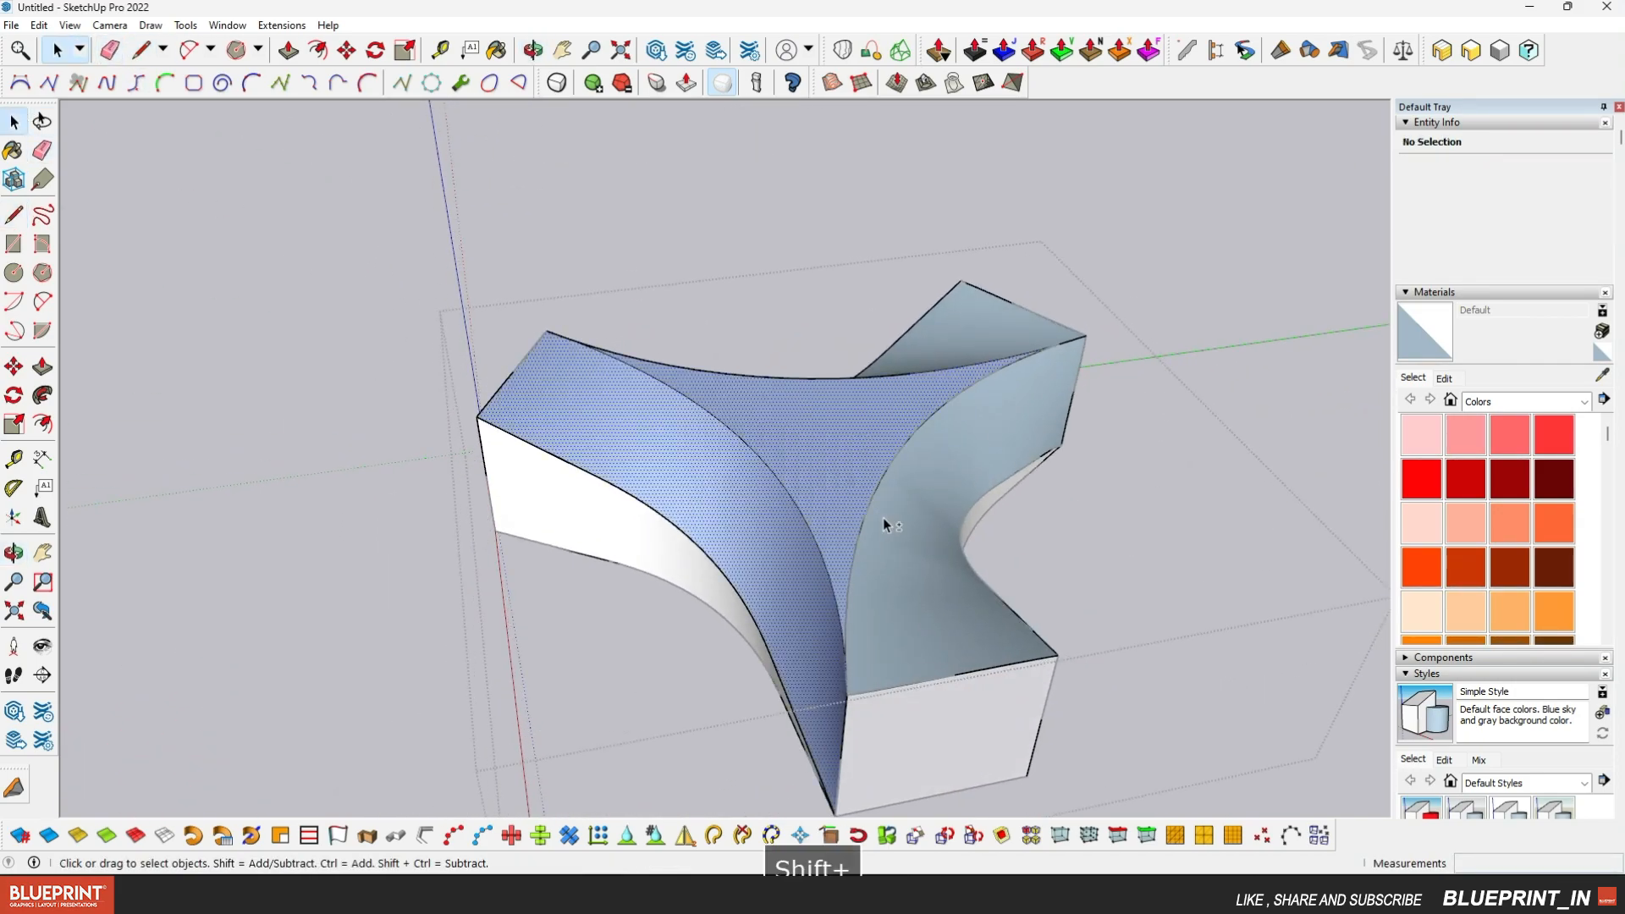
# Reverse the back-facing roof strips and central top face so their front sides point outward
pyautogui.keyDown('shift'); pyautogui.click(878, 509); pyautogui.keyUp('shift')
pyautogui.moveTo(878, 509); pyautogui.dragTo(1018, 461, button='middle')
pyautogui.keyDown('shift'); pyautogui.click(667, 349); pyautogui.keyUp('shift')
pyautogui.rightClick(669, 351)
pyautogui.click(732, 558)
pyautogui.moveTo(736, 550); pyautogui.dragTo(698, 381, button='middle')
pyautogui.scroll(2, 798, 526)
pyautogui.click(798, 525)
pyautogui.moveTo(798, 526); pyautogui.dragTo(696, 682, button='middle')
pyautogui.click(696, 682)
# Select all of the building's geometry and make it one group
pyautogui.scroll(2, 604, 485)
pyautogui.click(605, 485)
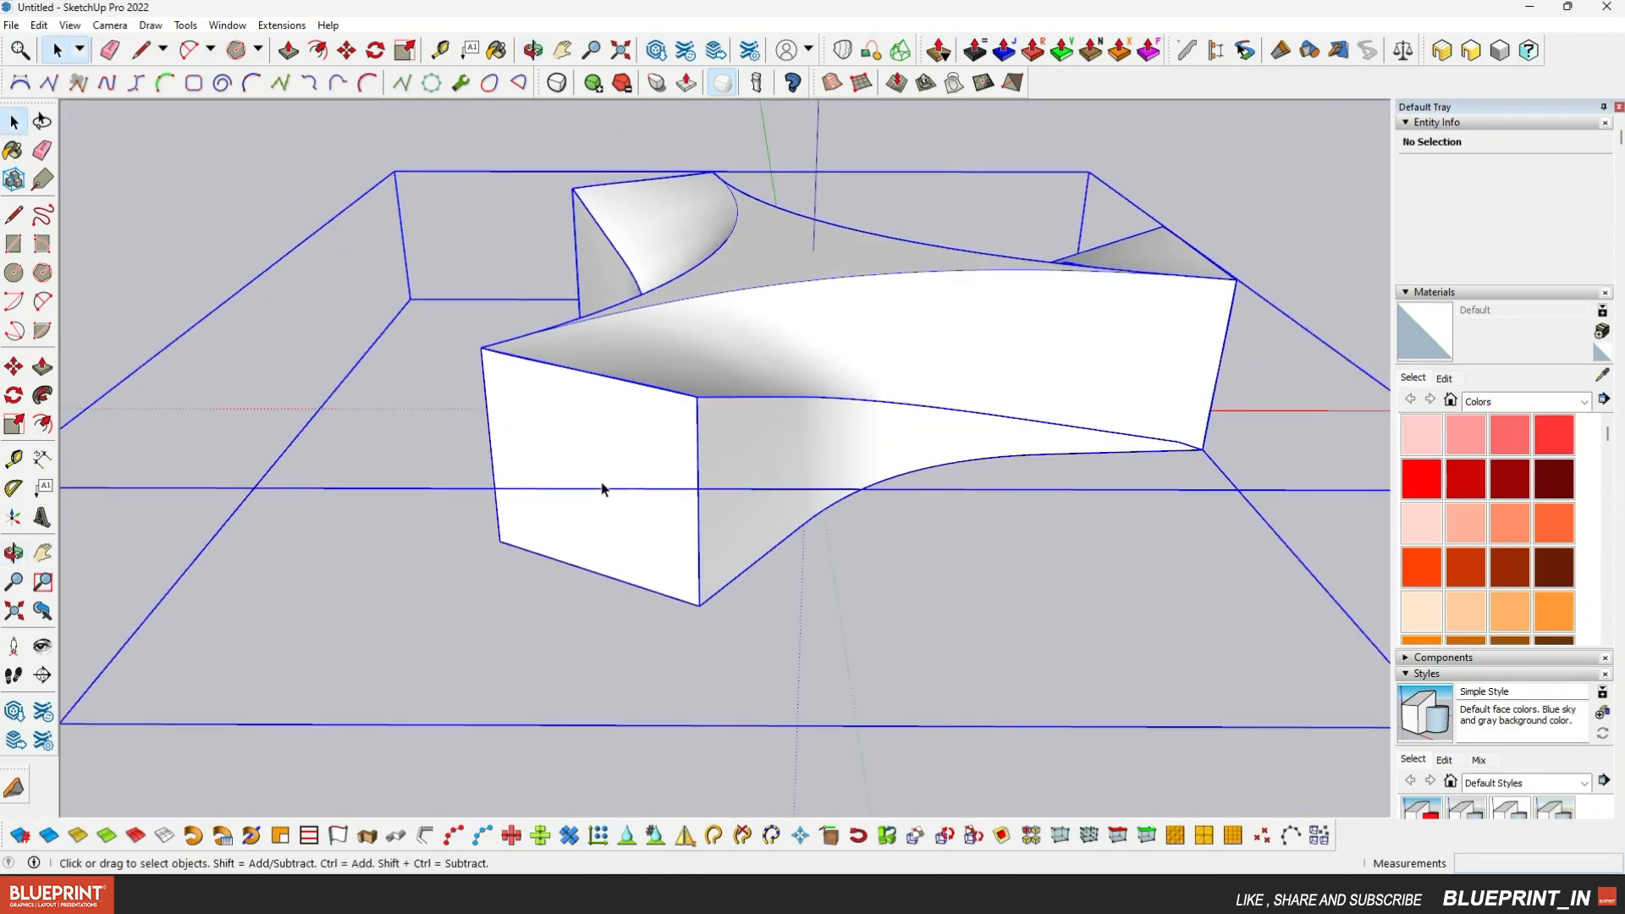
pyautogui.scroll(1, 616, 454)
pyautogui.tripleClick(616, 453)
pyautogui.scroll(-4, 617, 441)
pyautogui.moveTo(469, 176); pyautogui.dragTo(1216, 675)
pyautogui.rightClick(833, 393)
pyautogui.click(894, 460)
pyautogui.moveTo(895, 461); pyautogui.dragTo(780, 511, button='middle')
pyautogui.scroll(-1, 736, 484)
pyautogui.rightClick(736, 483)
pyautogui.click(789, 131)
# Generate a mesh with cell size 3' and mesh angle 0.0 on each of the three rounded panels in the flat roof pattern
pyautogui.click(474, 525)
pyautogui.moveTo(474, 525); pyautogui.dragTo(993, 480, button='middle')
pyautogui.scroll(-5, 707, 580)
pyautogui.click(1068, 565)
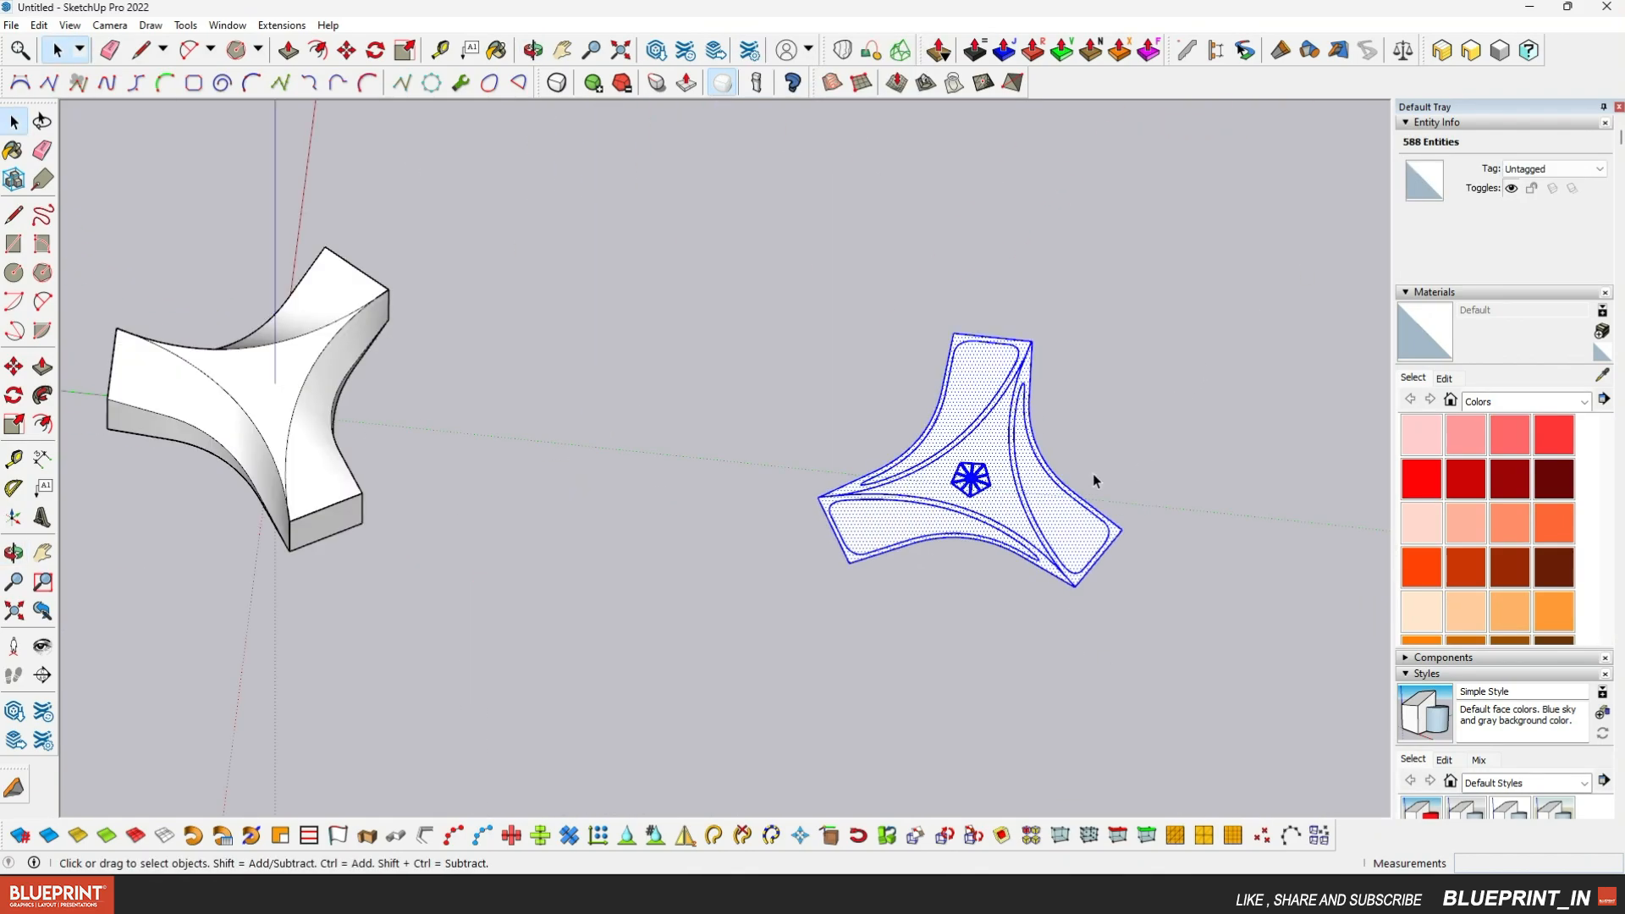
pyautogui.scroll(5, 1067, 565)
pyautogui.scroll(-1, 1068, 565)
pyautogui.click(1180, 841)
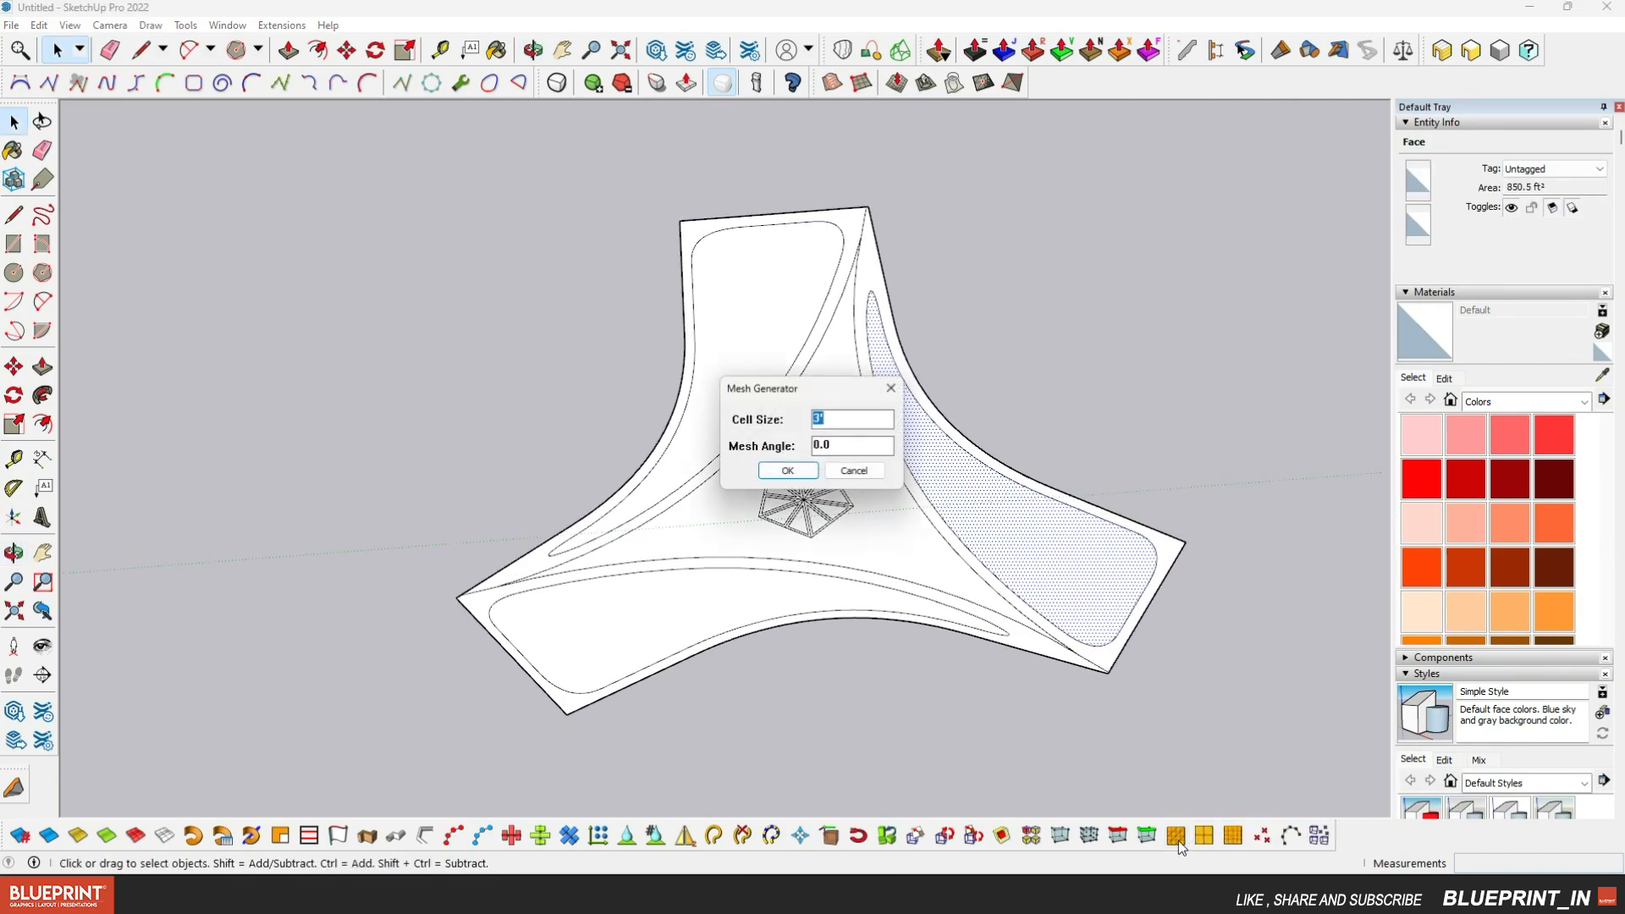
pyautogui.click(795, 470)
pyautogui.click(762, 356)
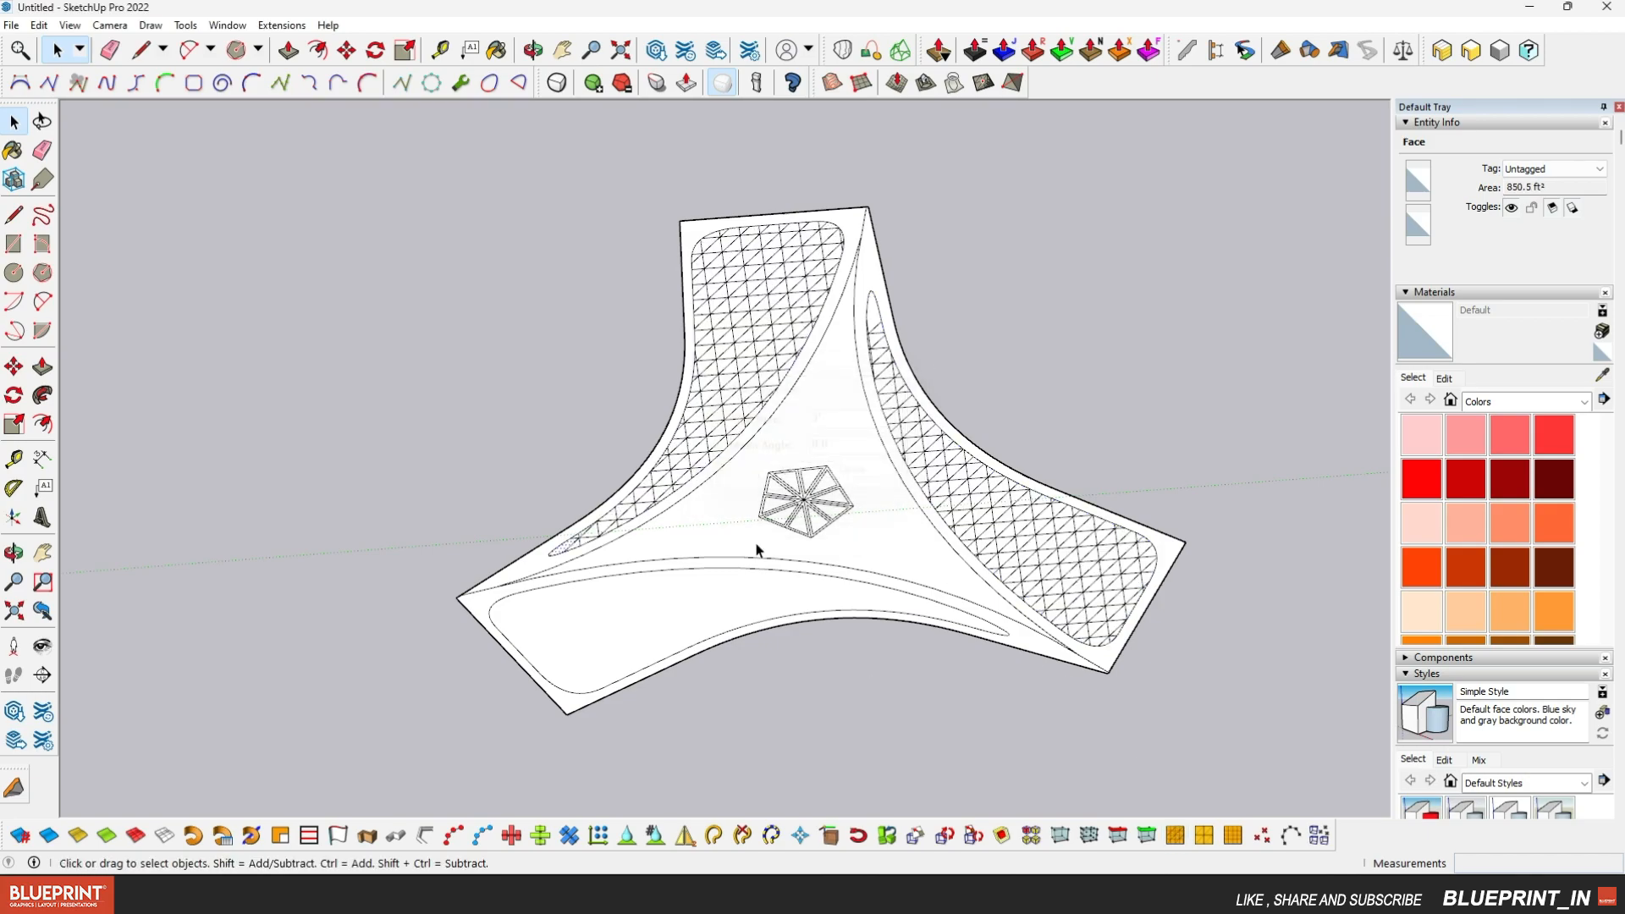
pyautogui.click(790, 471)
# Select the entire flat roof pattern with its meshed panels and make it a group
pyautogui.scroll(-3, 821, 611)
pyautogui.moveTo(1045, 725); pyautogui.dragTo(547, 280)
pyautogui.scroll(-2, 877, 394)
pyautogui.rightClick(837, 473)
pyautogui.click(896, 158)
# Move the roof pattern group by an arm's end corner onto the matching bottom corner of the building
pyautogui.click(109, 25)
pyautogui.click(136, 214)
pyautogui.click(347, 51)
pyautogui.scroll(5, 745, 645)
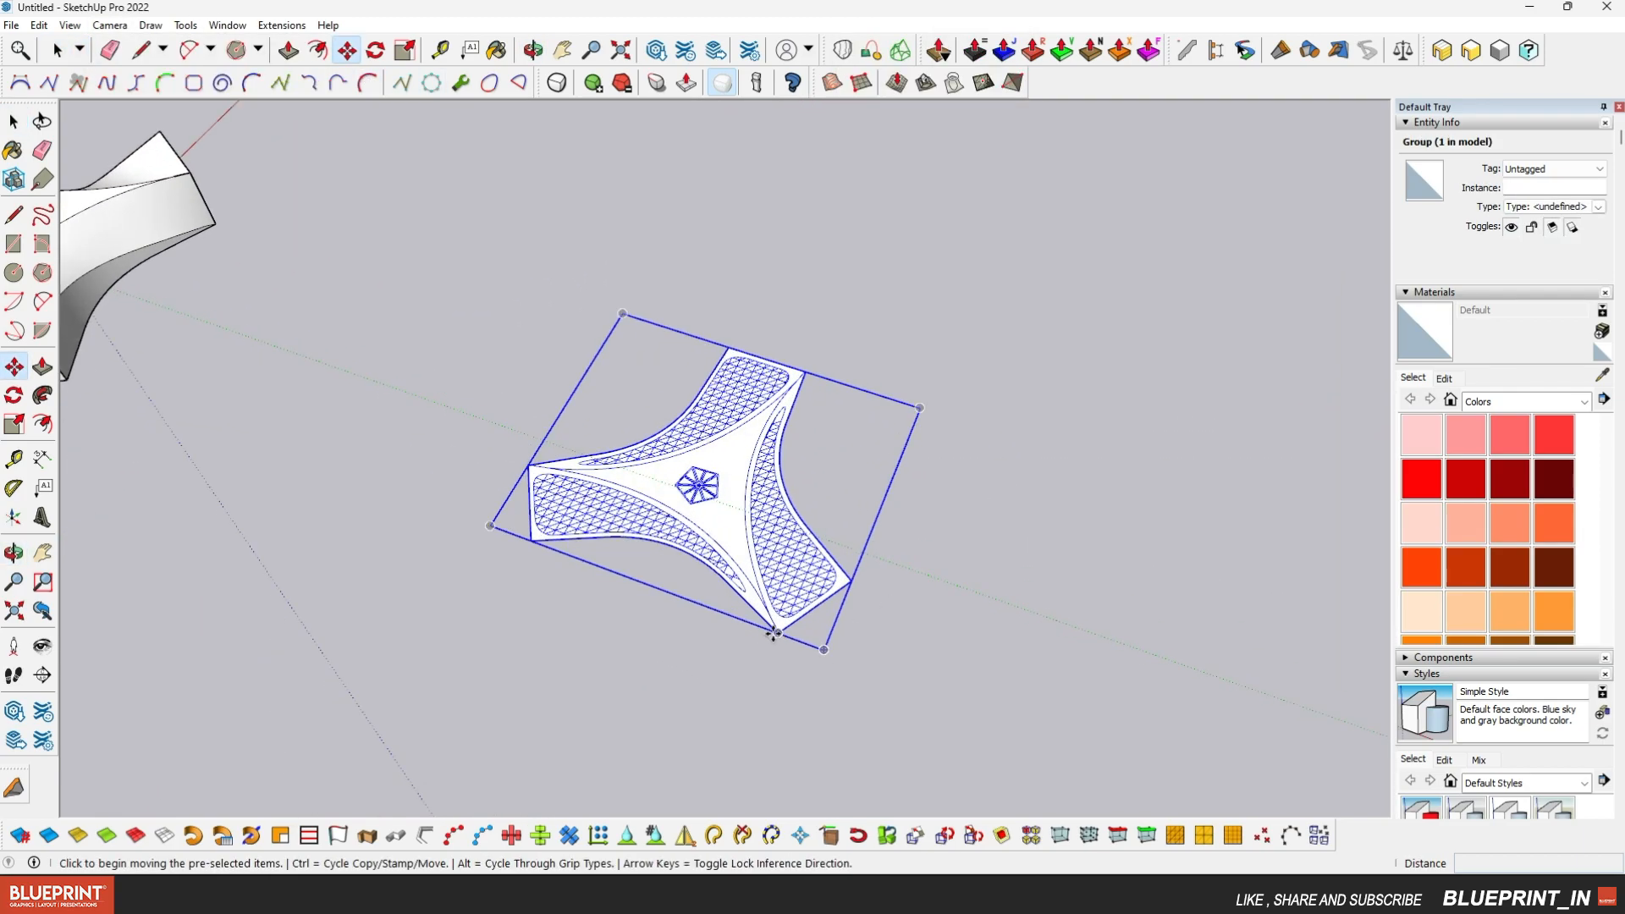
pyautogui.click(834, 583)
pyautogui.scroll(8, 547, 442)
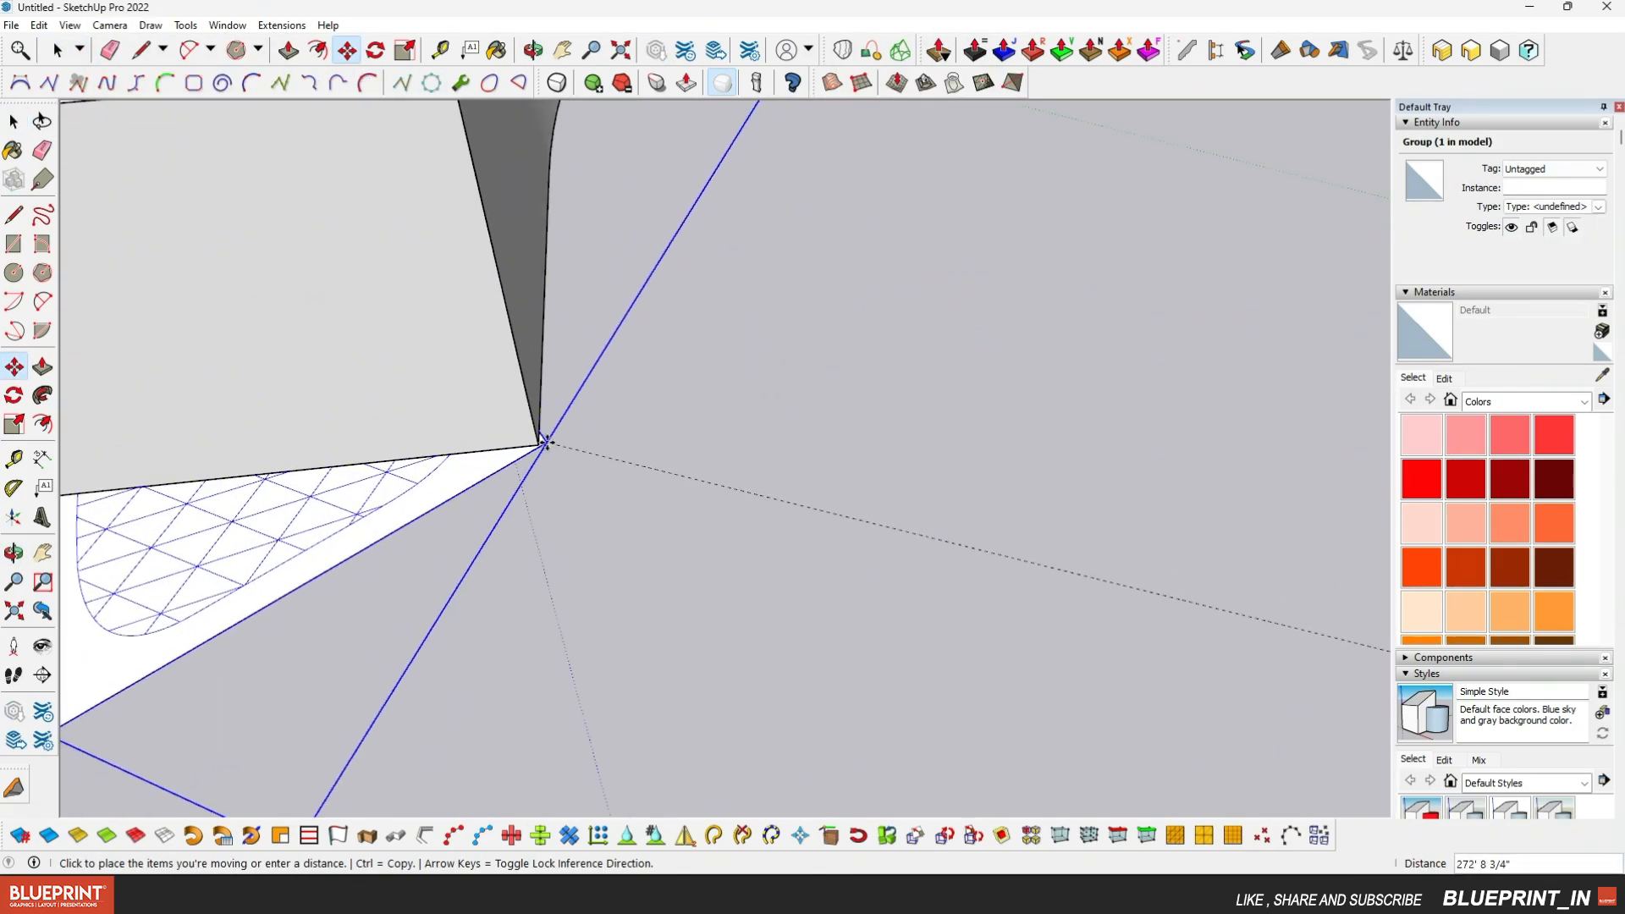
# Rotate the roof pattern group about the shared corner until its end edge lines up with the building's end wall
pyautogui.press('q')
pyautogui.scroll(-1, 656, 410)
pyautogui.click(188, 651)
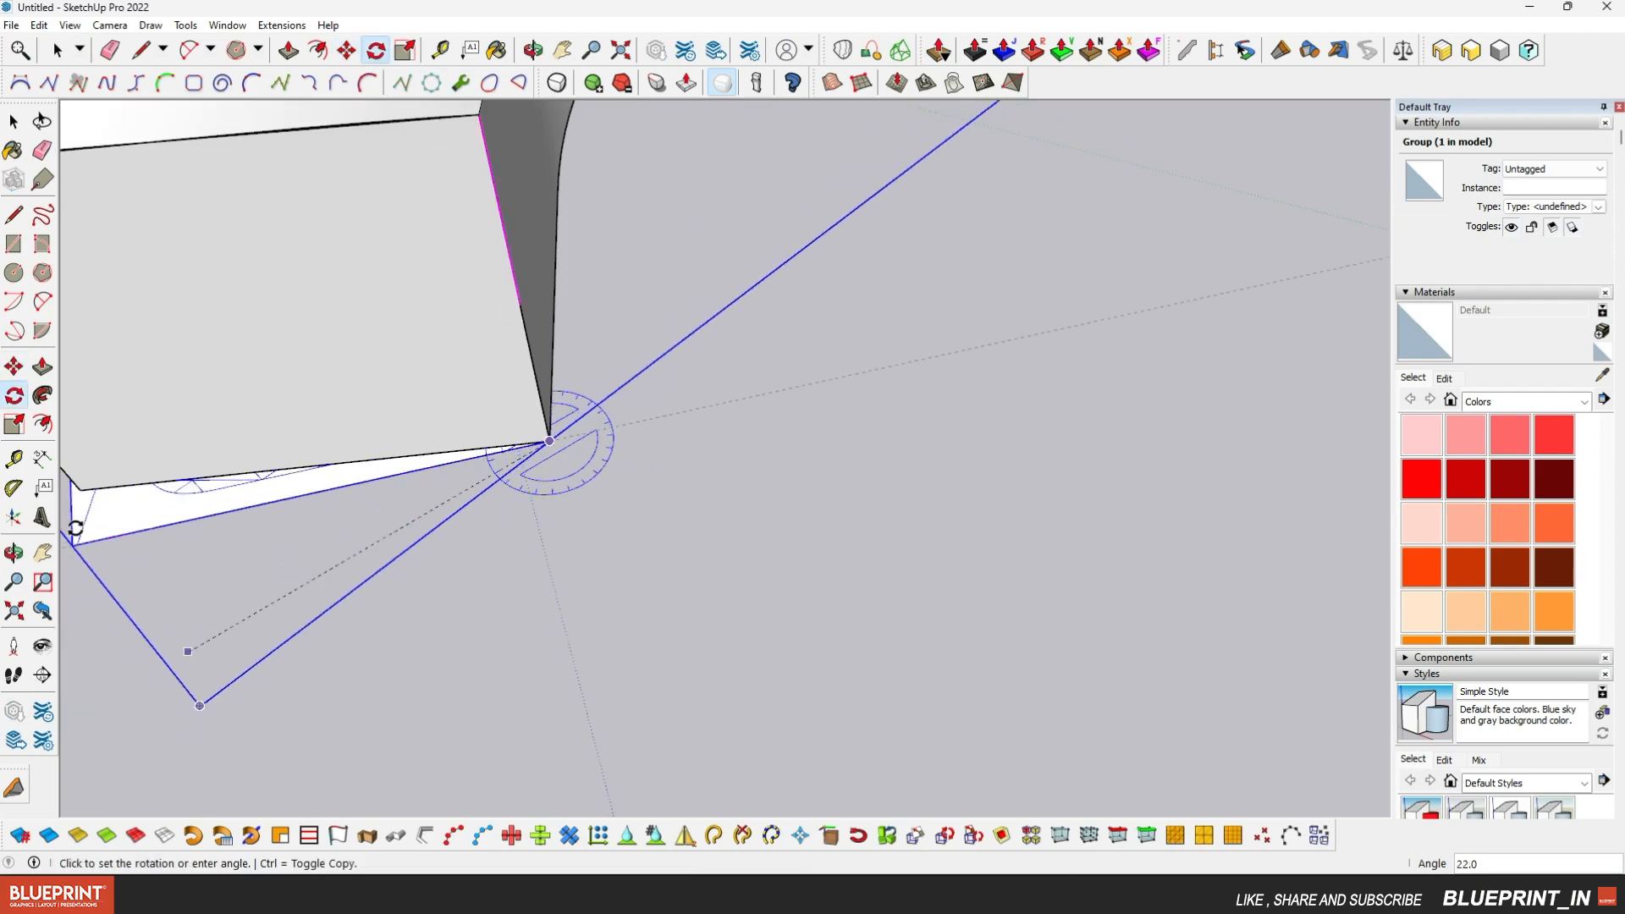
pyautogui.click(80, 491)
# Raise the flat roof pattern directly above the building and drape it onto the curved roof surfaces
pyautogui.scroll(-5, 614, 456)
pyautogui.moveTo(614, 457); pyautogui.dragTo(761, 414, button='middle')
pyautogui.click(573, 462)
pyautogui.press('space')
pyautogui.moveTo(708, 489); pyautogui.dragTo(610, 483, button='middle')
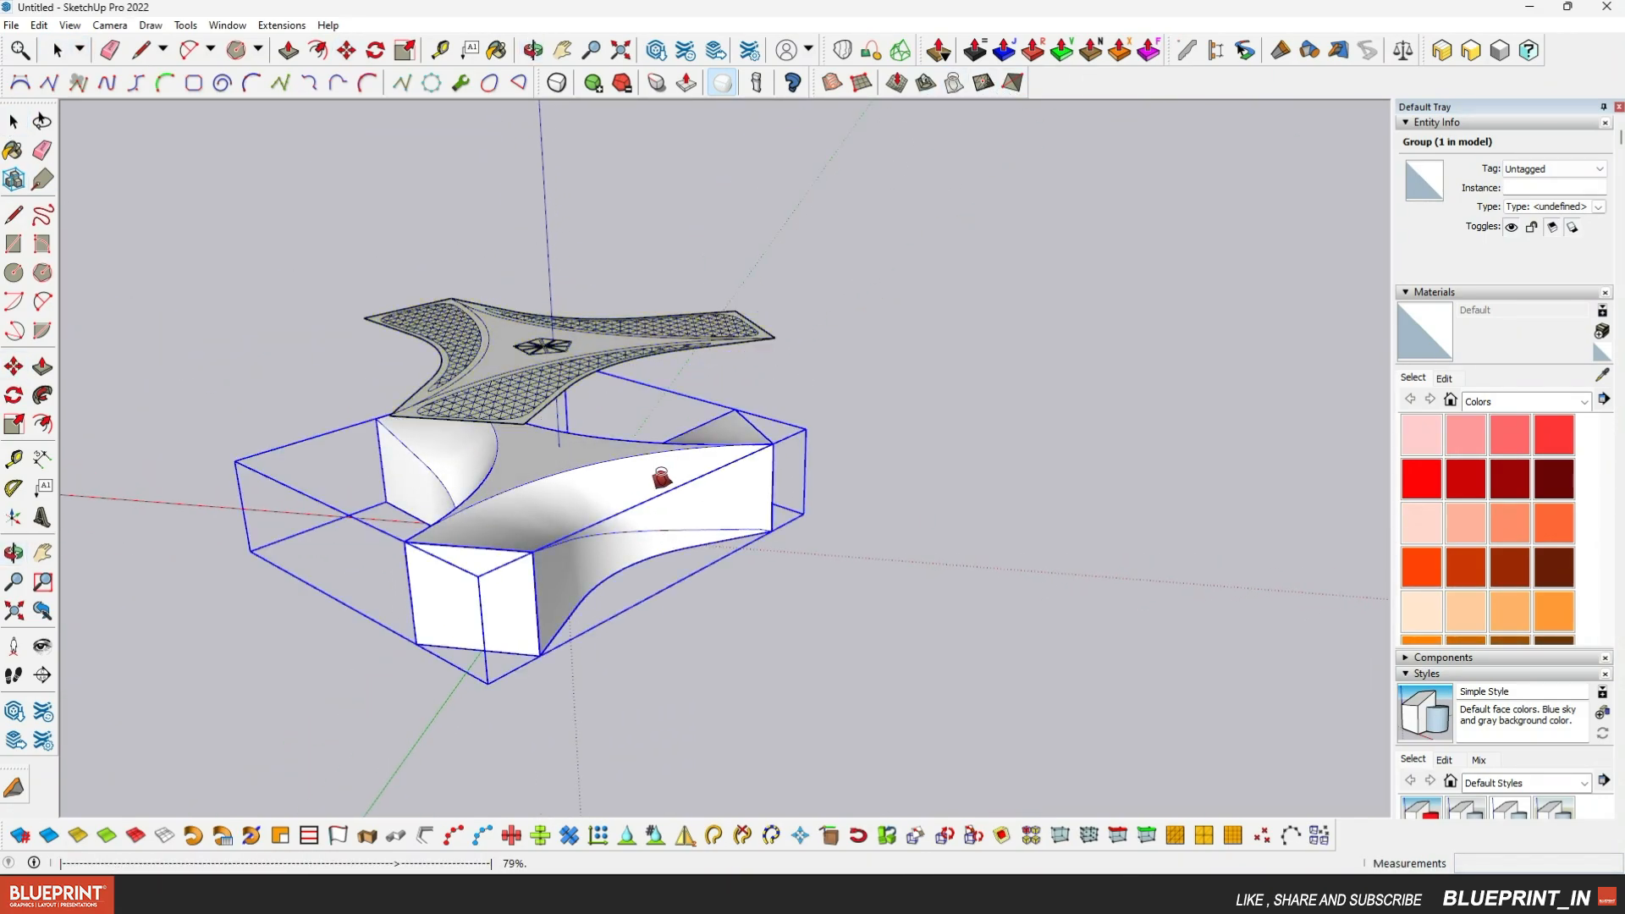
pyautogui.press('space')
pyautogui.moveTo(643, 593); pyautogui.dragTo(685, 465, button='middle')
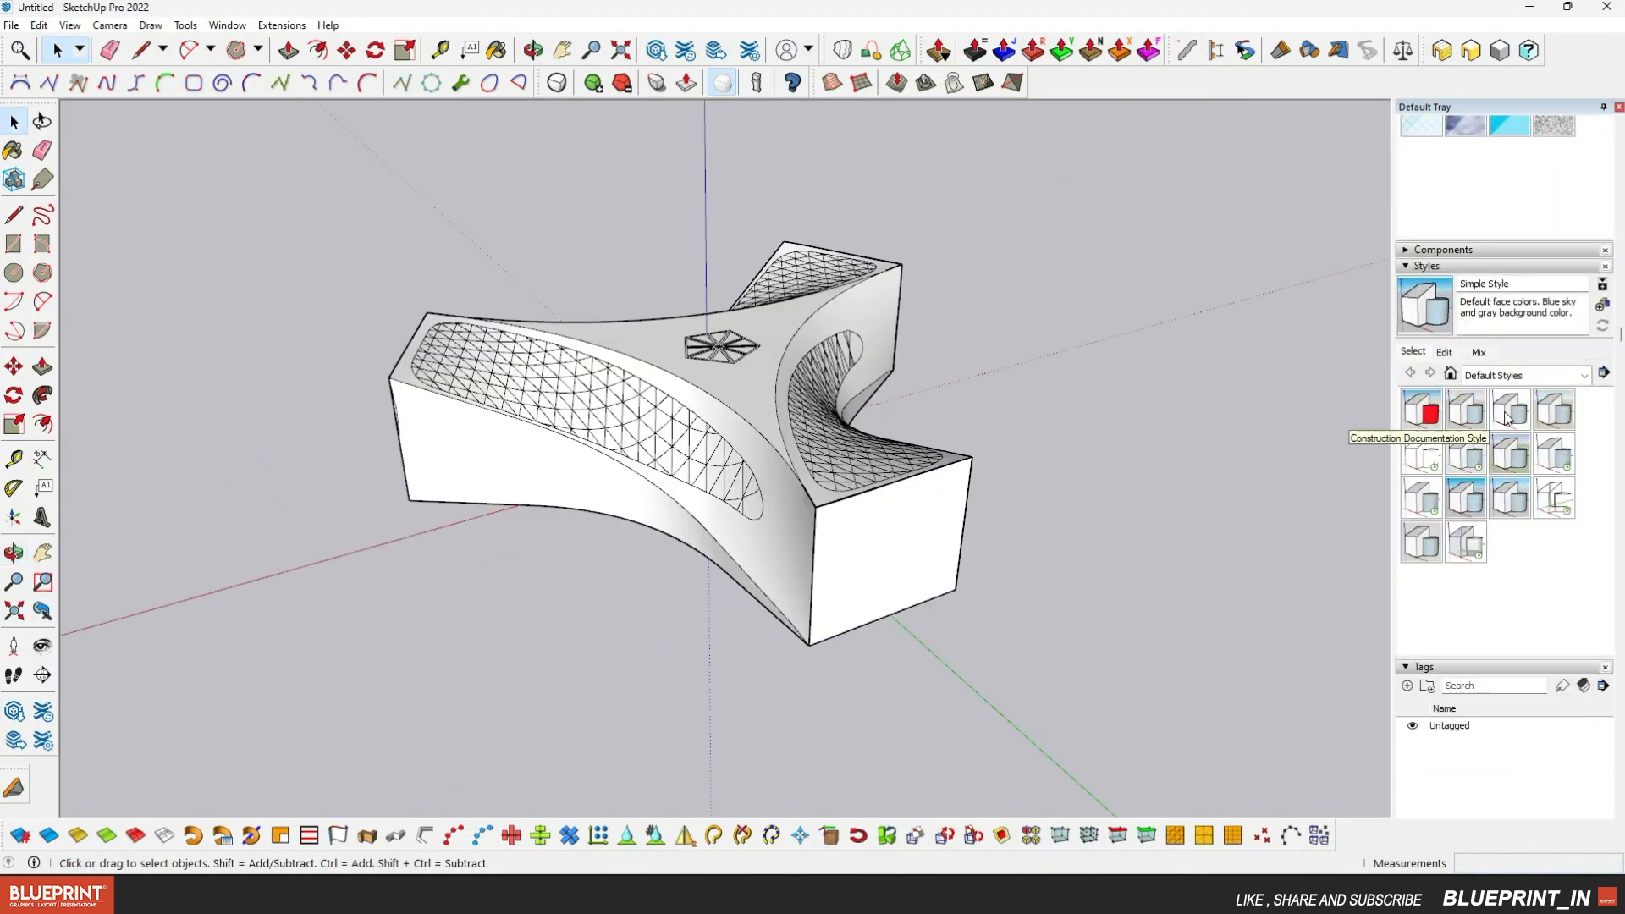
# Apply the Construction Documentation Style to the model
pyautogui.click(1506, 418)
pyautogui.scroll(-3, 1155, 550)
pyautogui.moveTo(1146, 546)
pyautogui.mouseDown(button='middle')
pyautogui.moveTo(1102, 489)
pyautogui.moveTo(1164, 553)
pyautogui.mouseUp(button='middle')
pyautogui.scroll(3, 1164, 553)
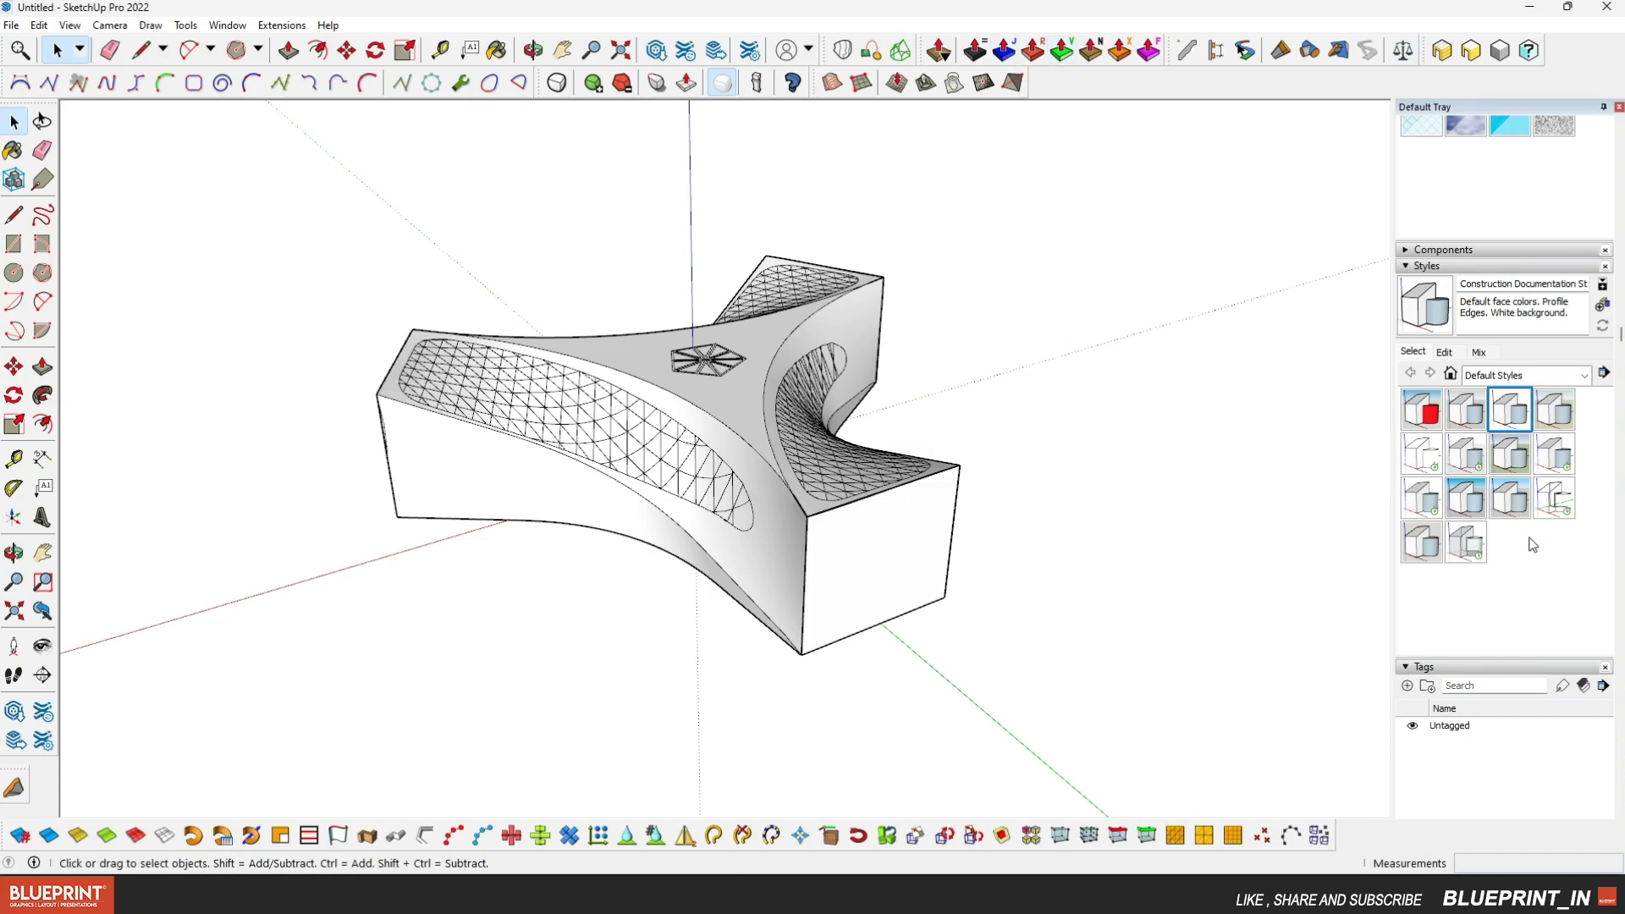
# Turn on shadows for the model with display on faces and on ground
pyautogui.scroll(-1, 1533, 545)
pyautogui.scroll(3, 1469, 360)
pyautogui.scroll(-8, 1470, 364)
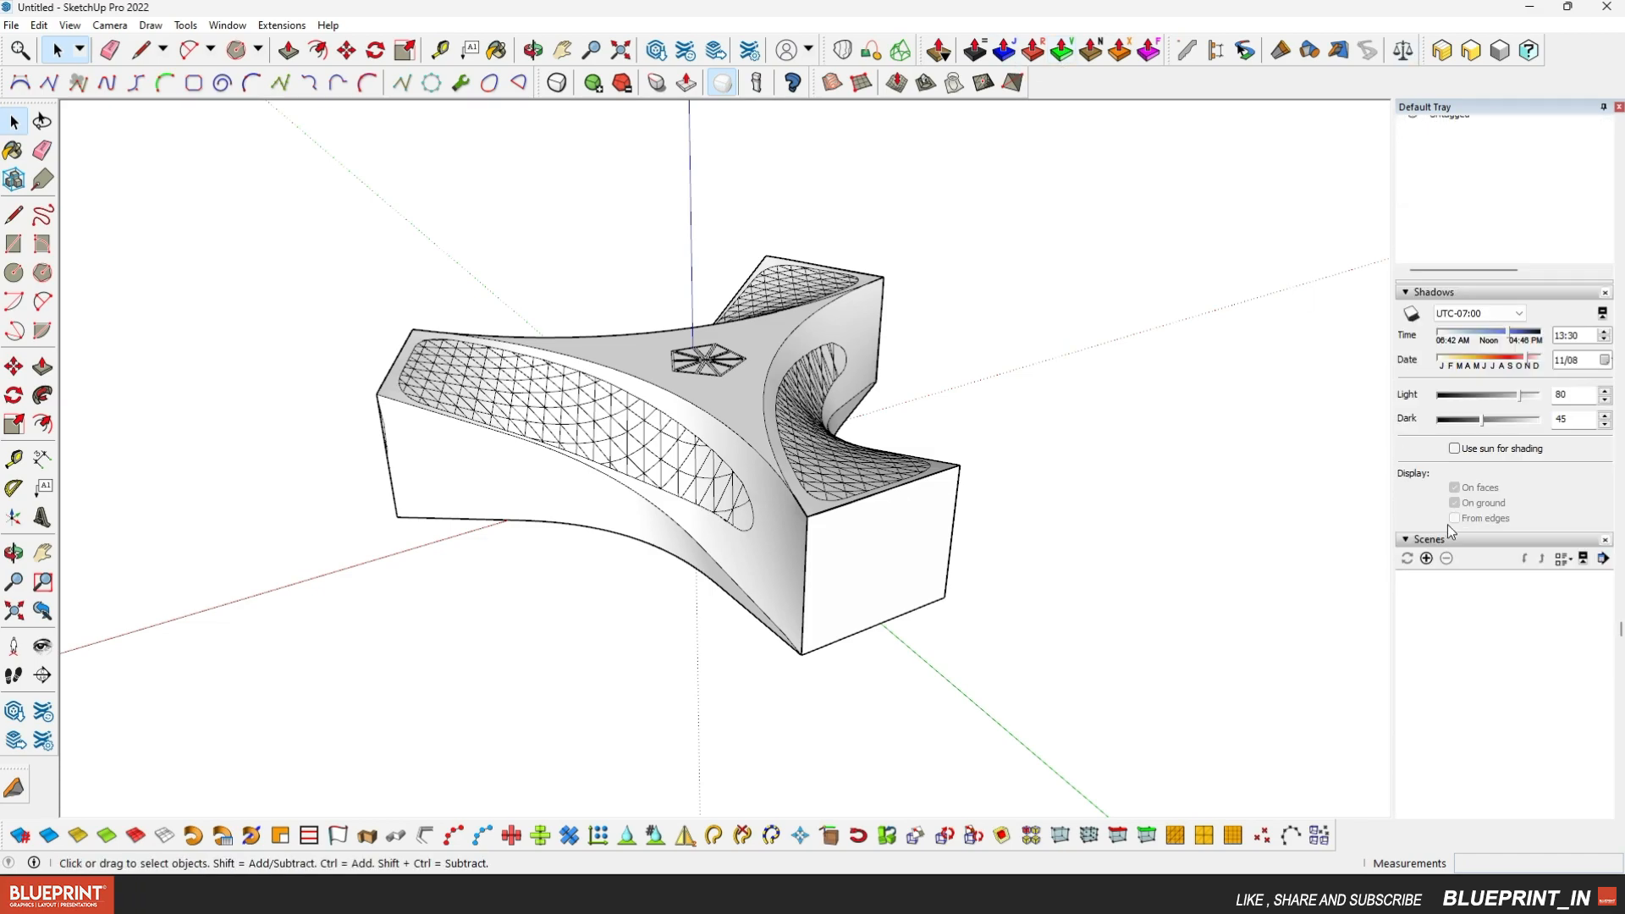
pyautogui.click(1411, 314)
pyautogui.moveTo(1090, 417); pyautogui.dragTo(499, 438, button='middle')
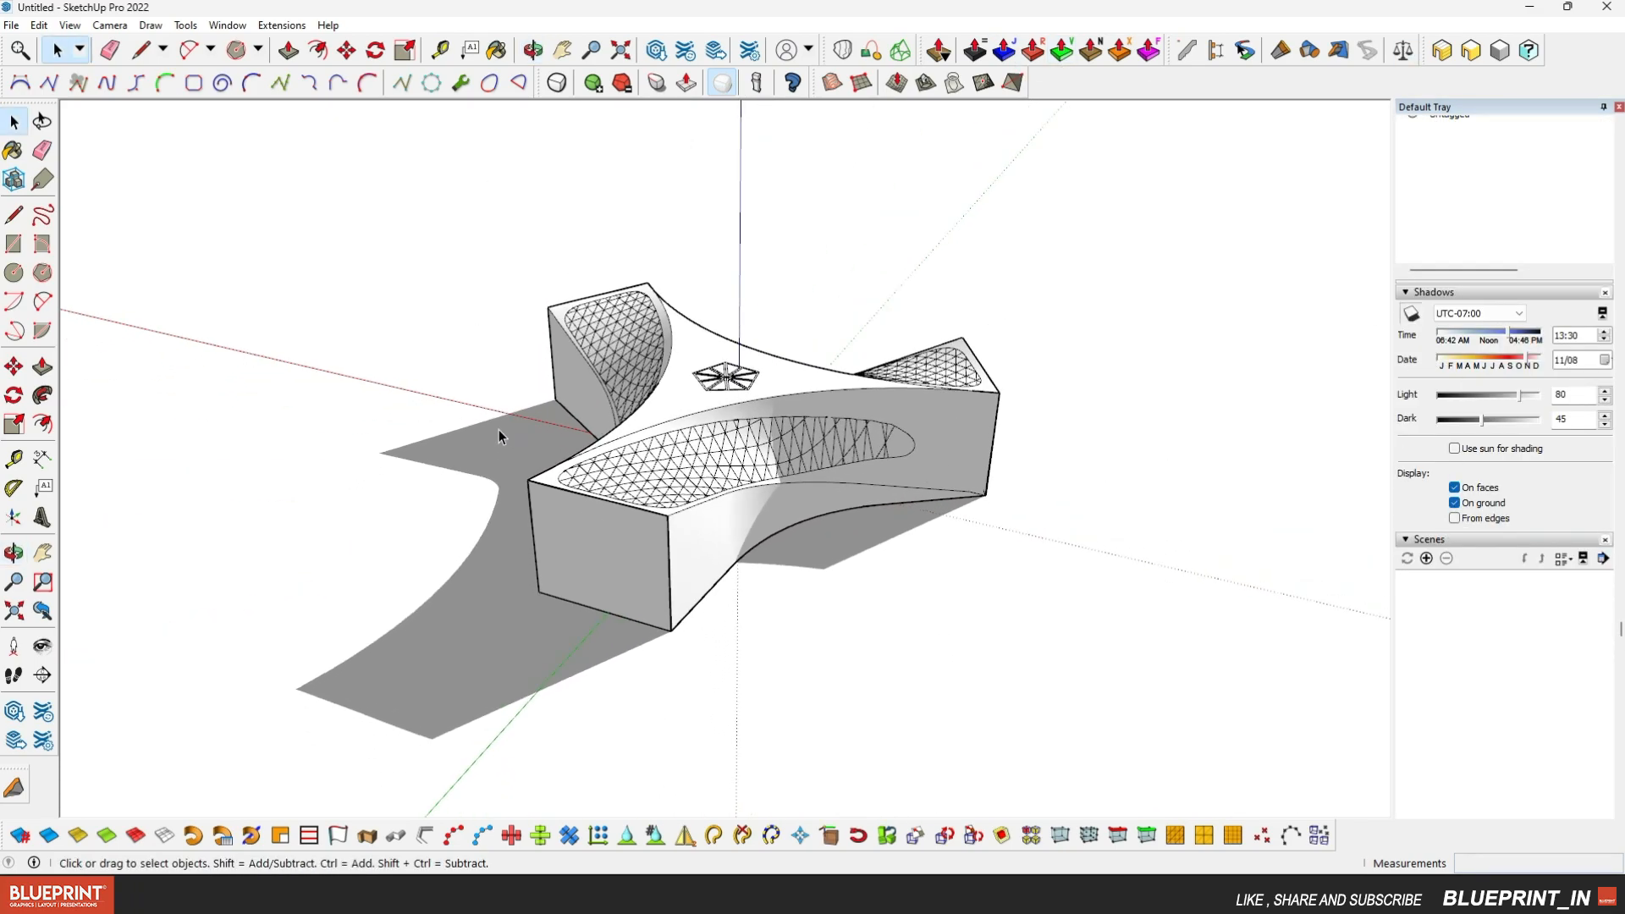
# Set the shadow light to 59, dark to 52, time to 13:39 and date to 06/23
pyautogui.moveTo(1495, 394); pyautogui.dragTo(1501, 396)
pyautogui.moveTo(1483, 420); pyautogui.dragTo(1492, 424)
pyautogui.moveTo(1510, 335); pyautogui.dragTo(1464, 357)
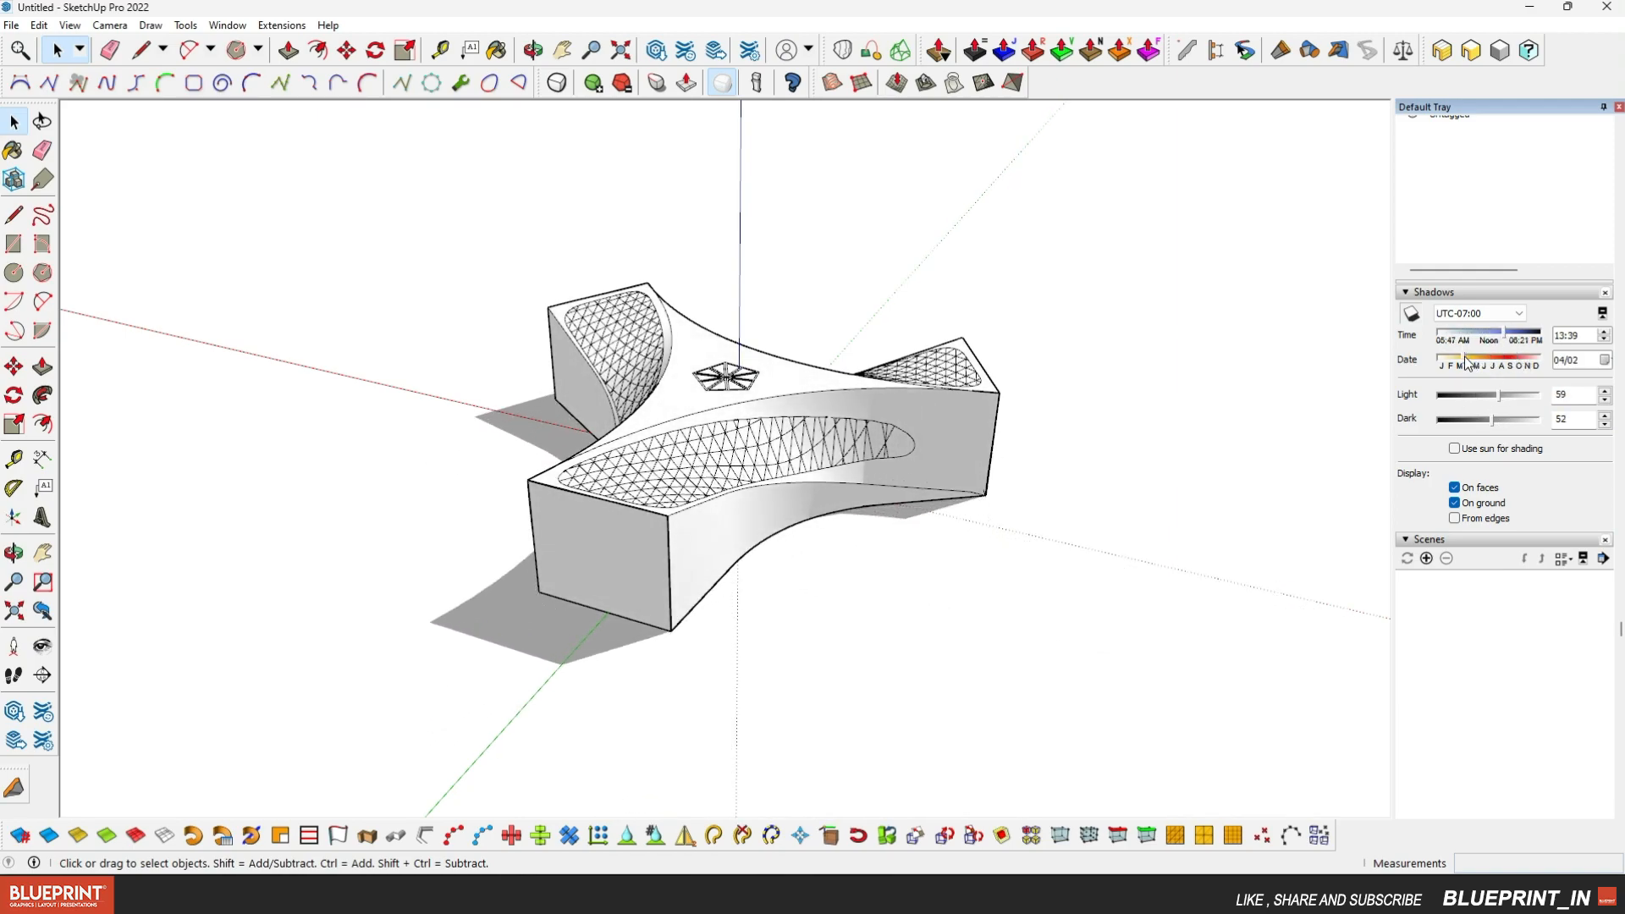
pyautogui.moveTo(1323, 412); pyautogui.dragTo(831, 449, button='middle')
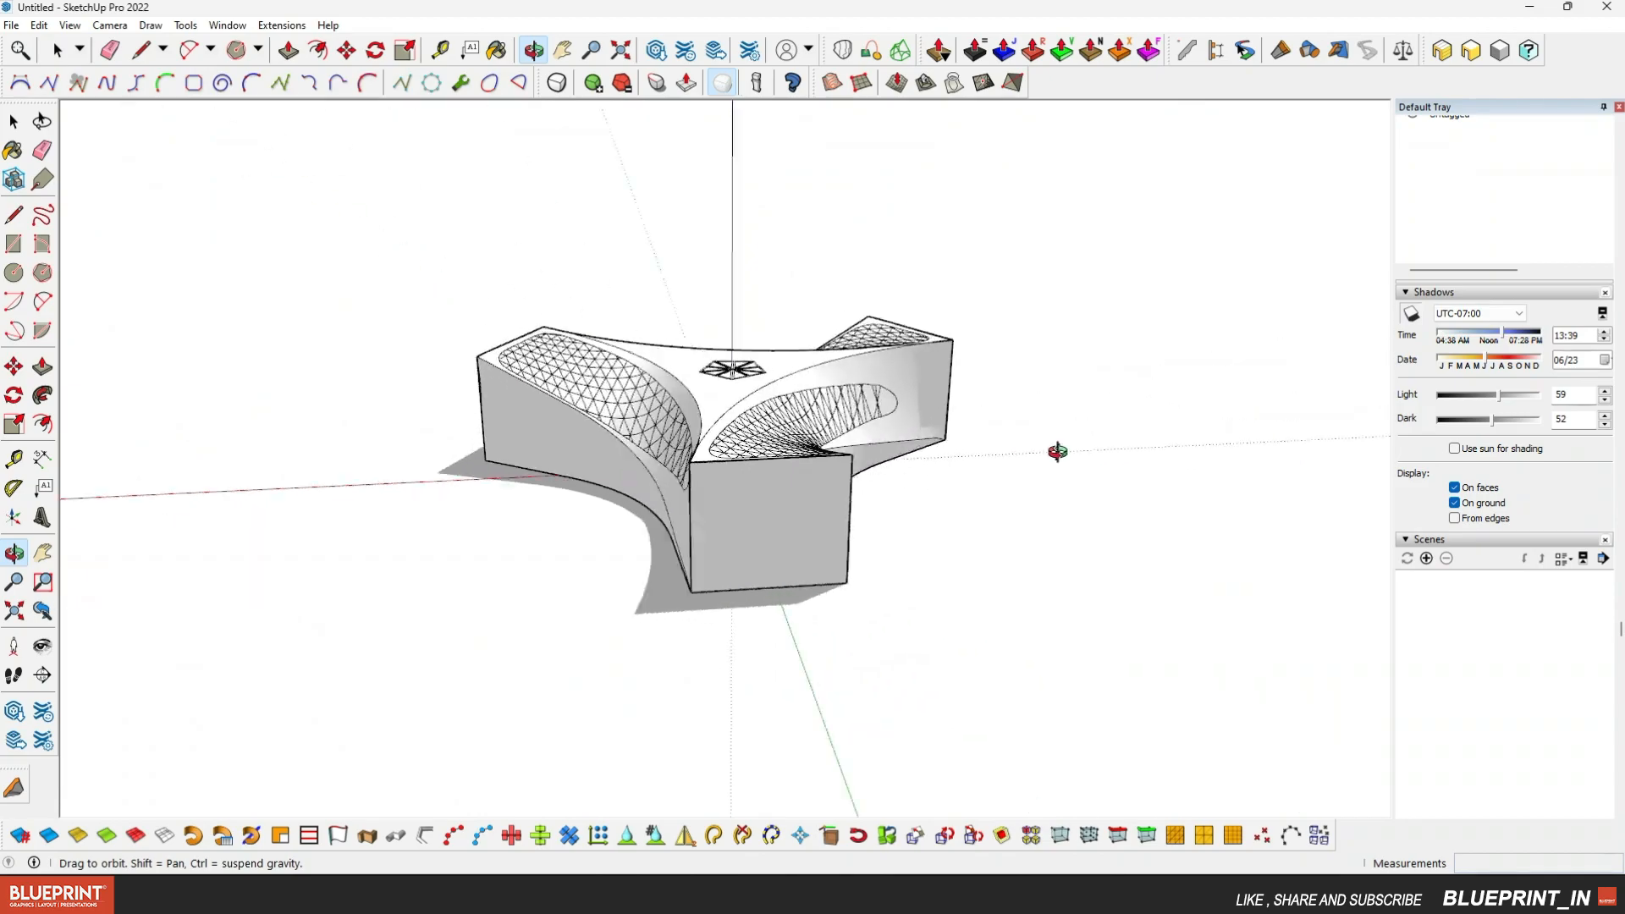